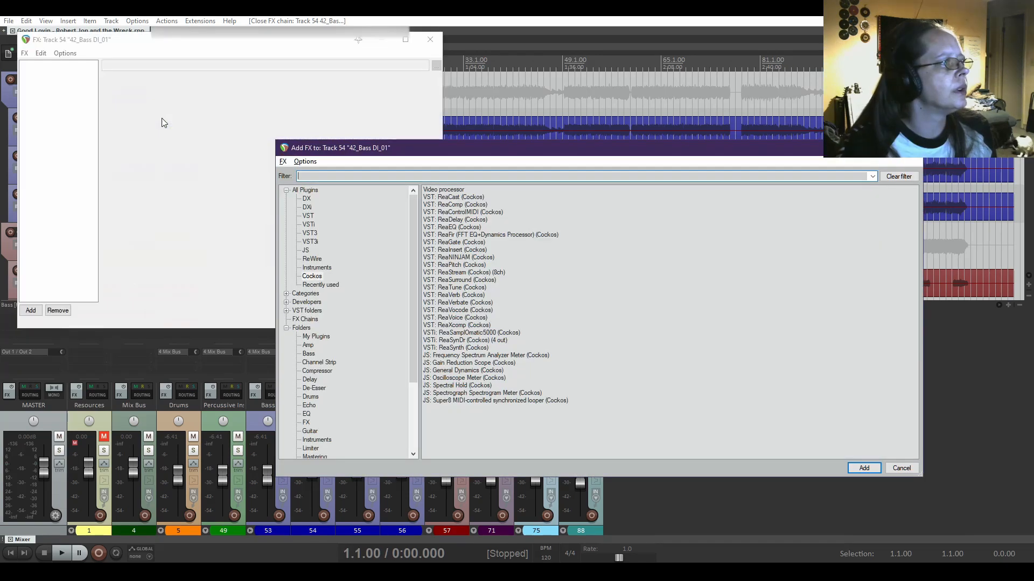
# Add ReaEQ to the 42_Bass DI_01 track and set band 1 to Low Pass at about 216 Hz
pyautogui.doubleClick(460, 229)
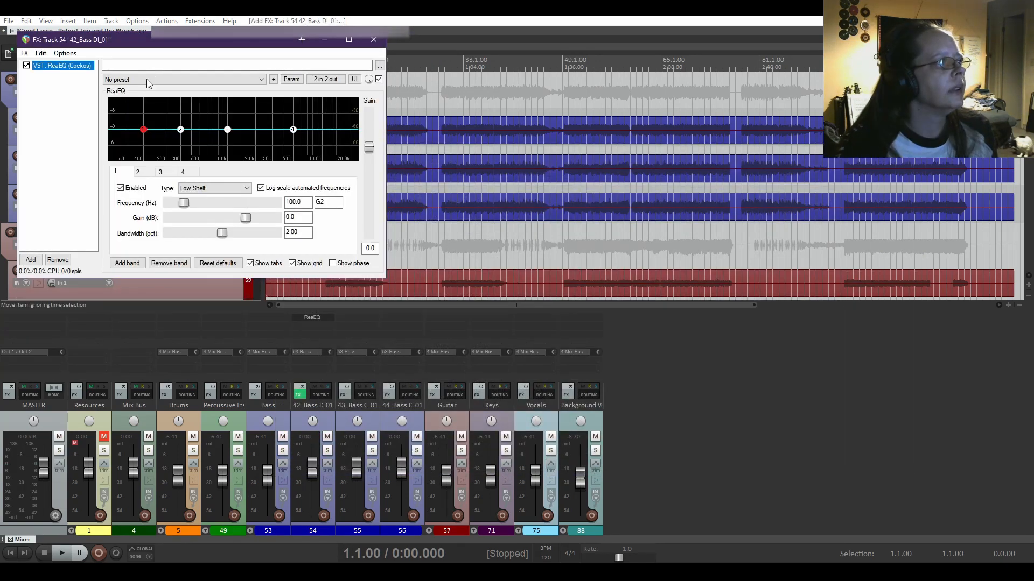
pyautogui.moveTo(178, 40); pyautogui.dragTo(482, 170)
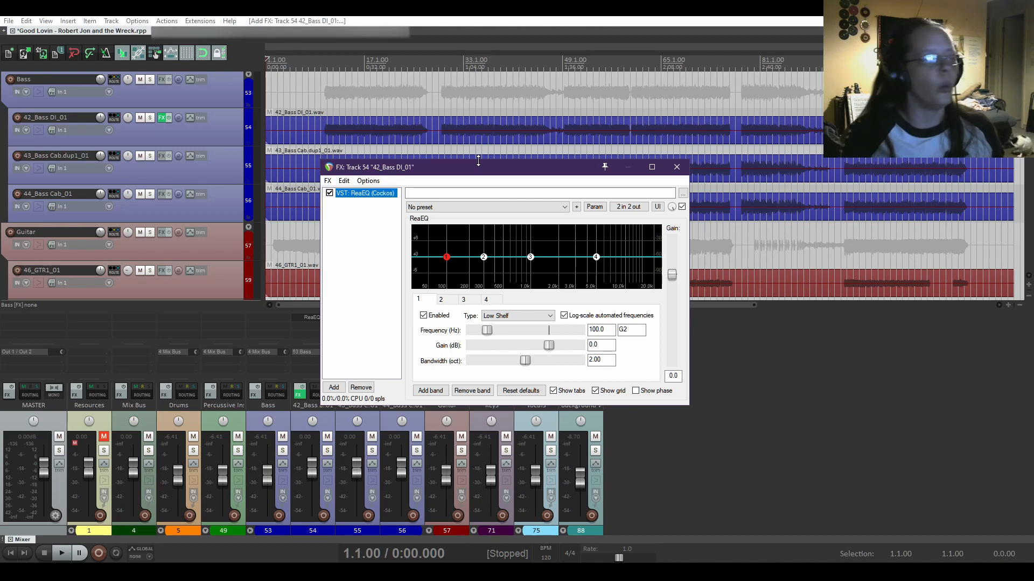
pyautogui.click(533, 315)
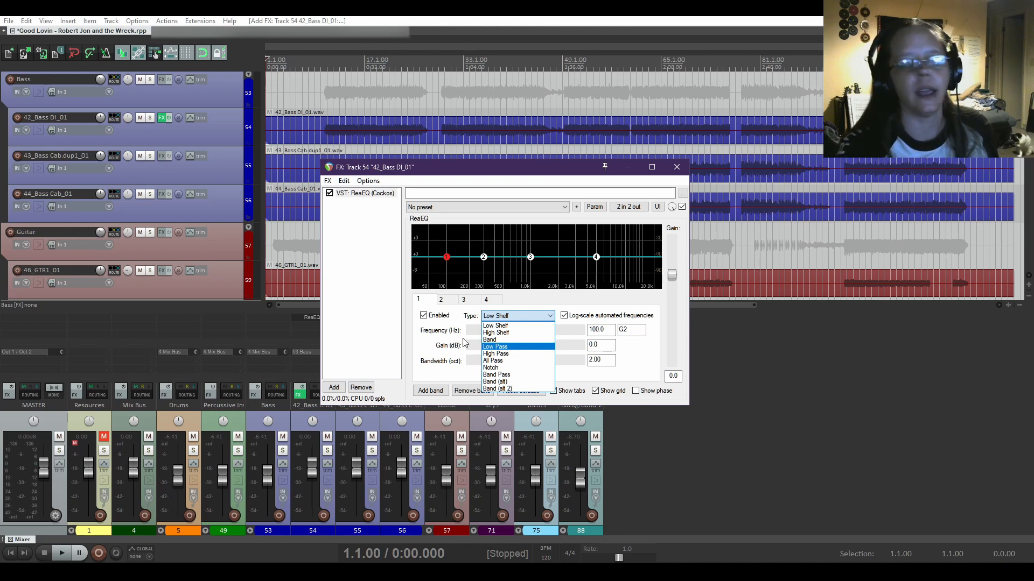
pyautogui.click(503, 348)
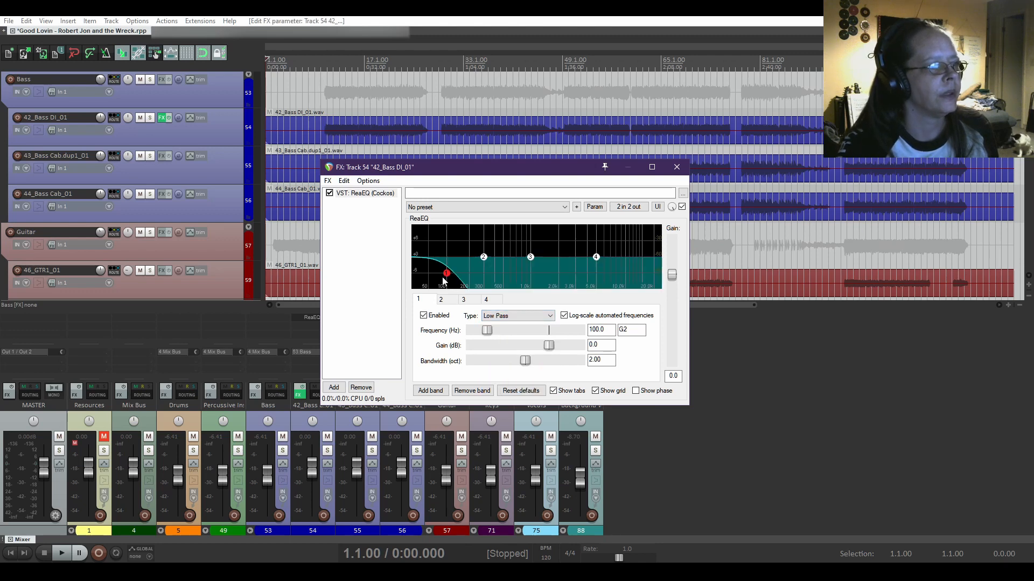
pyautogui.moveTo(443, 279); pyautogui.dragTo(468, 279)
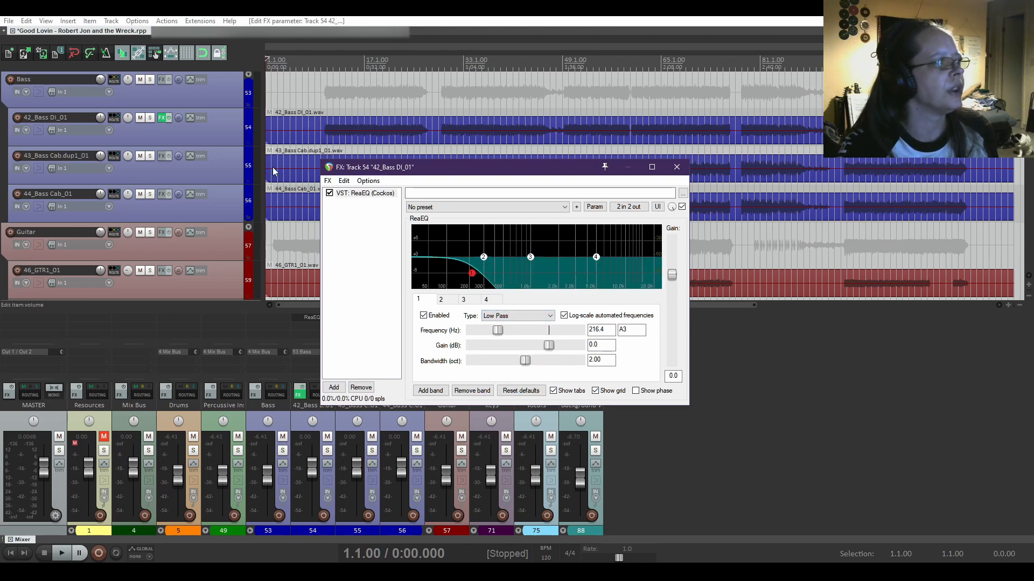
# Solo the 42_Bass DI_01 track and raise its low-pass frequency to about 401 Hz during playback from measure 10
pyautogui.click(149, 118)
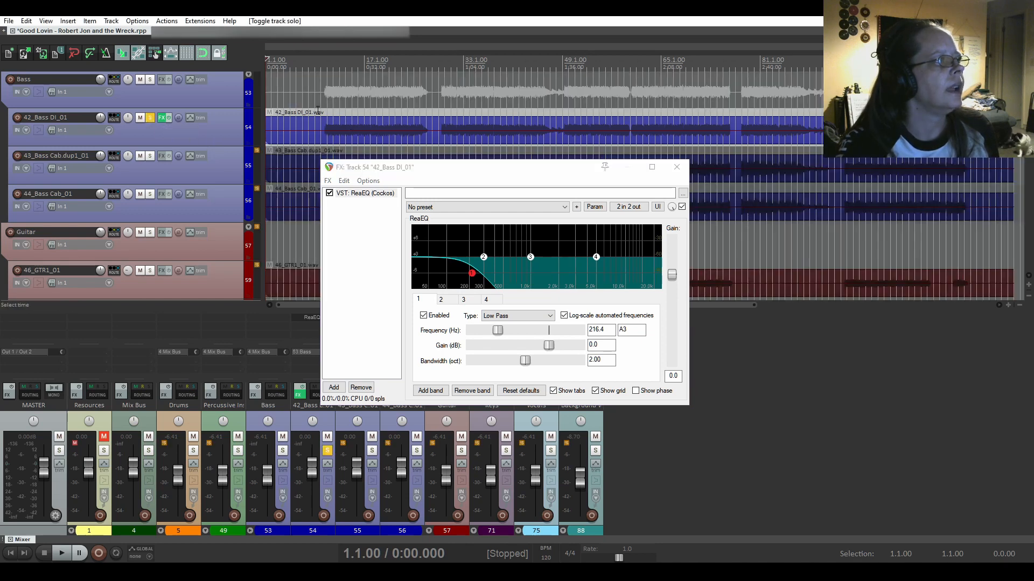
pyautogui.click(322, 114)
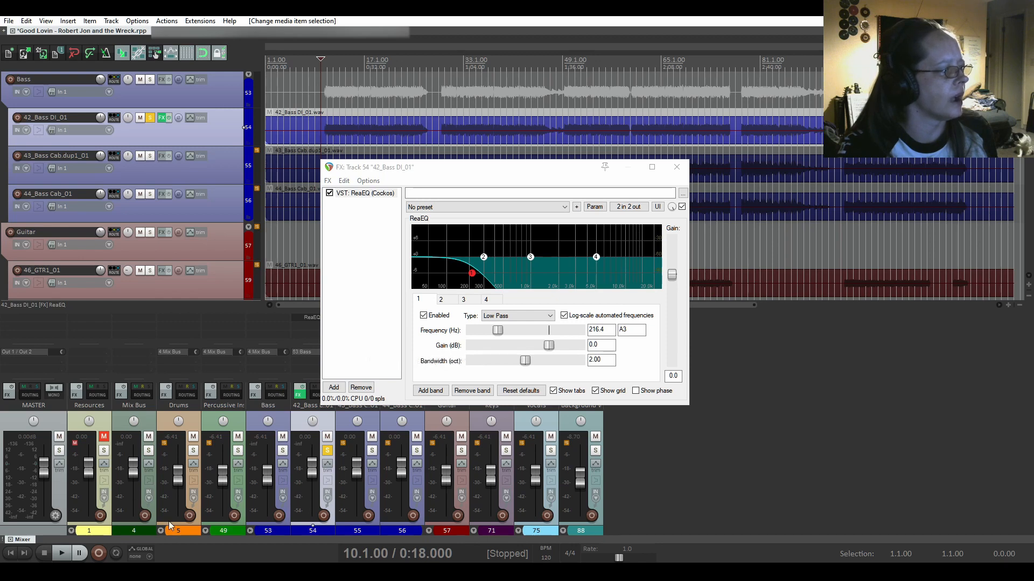
pyautogui.click(62, 553)
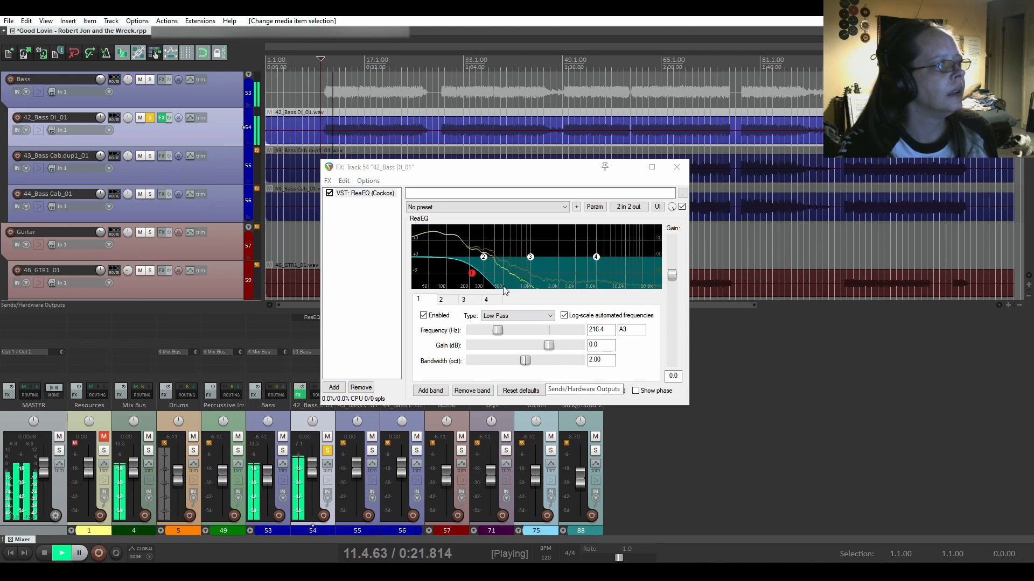
pyautogui.moveTo(472, 273); pyautogui.dragTo(495, 281)
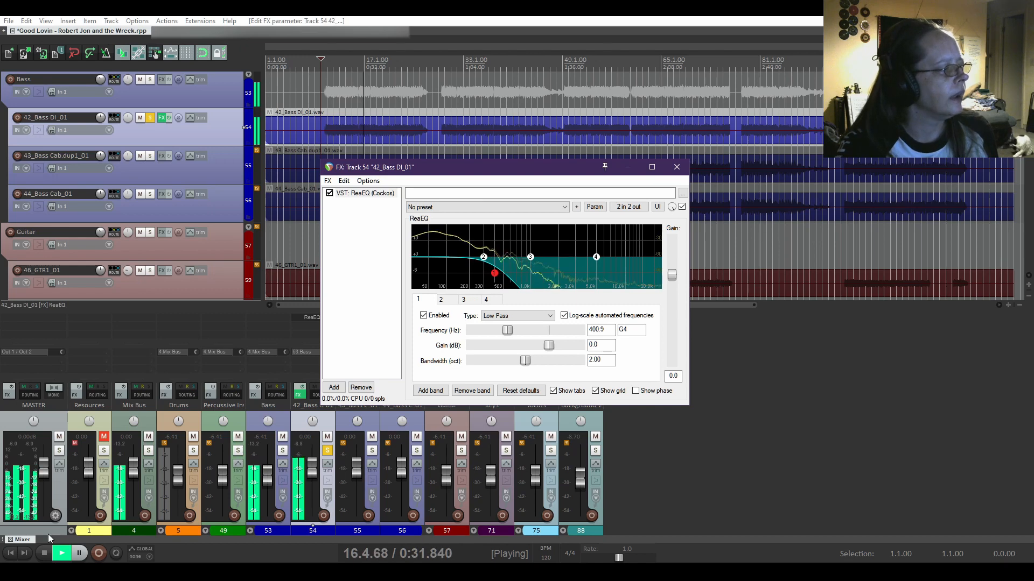
pyautogui.click(44, 553)
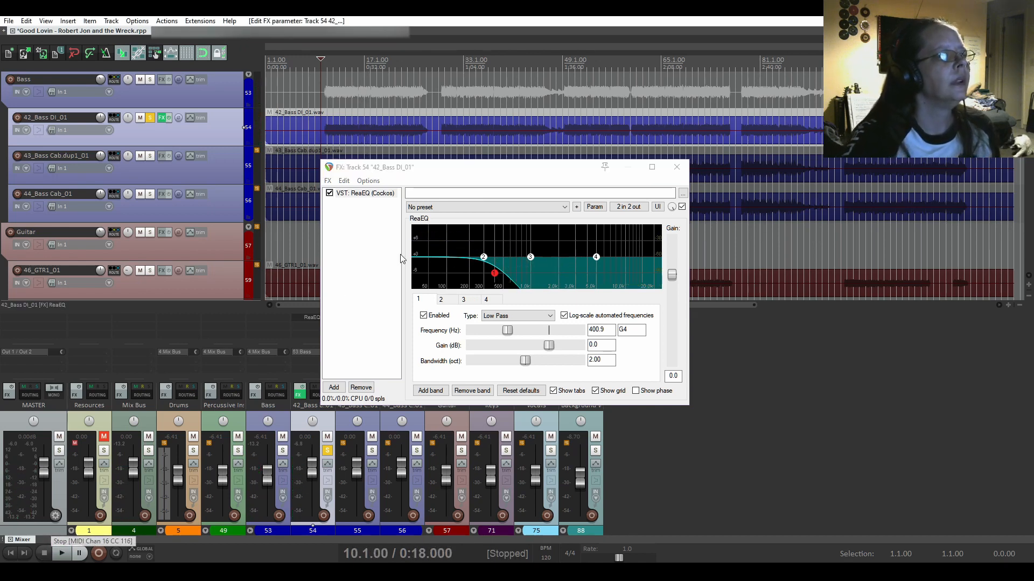
# Copy the ReaEQ from the 42_Bass DI_01 FX chain and move the solo to the 43_Bass Cab.dup1_01 track
pyautogui.rightClick(365, 198)
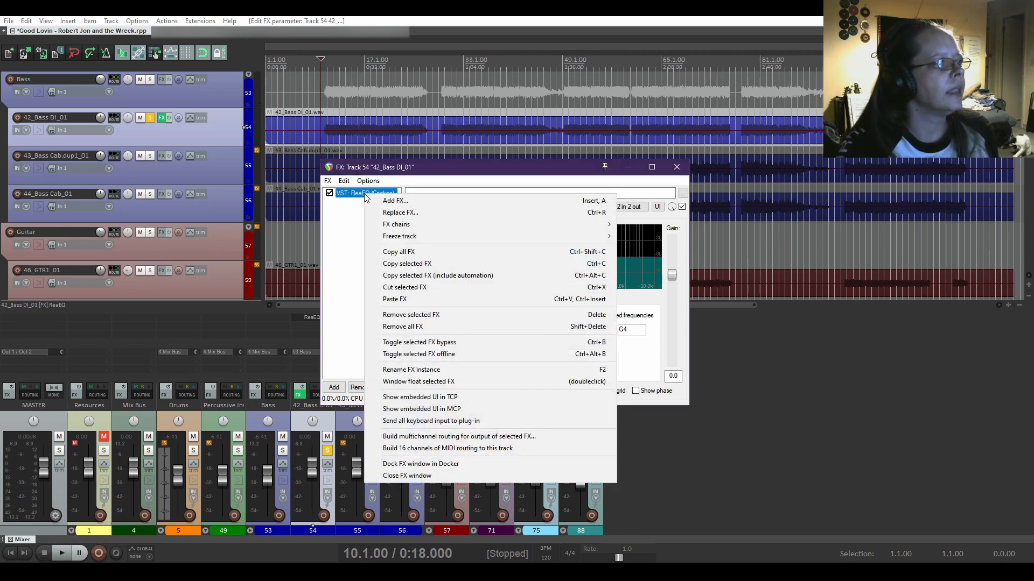
pyautogui.click(392, 268)
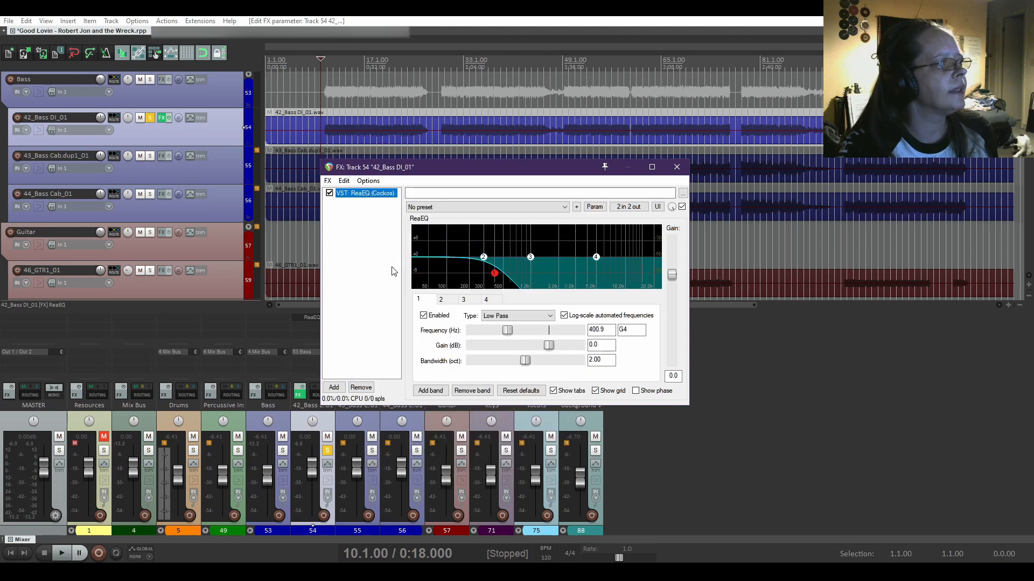
pyautogui.click(676, 167)
pyautogui.click(150, 117)
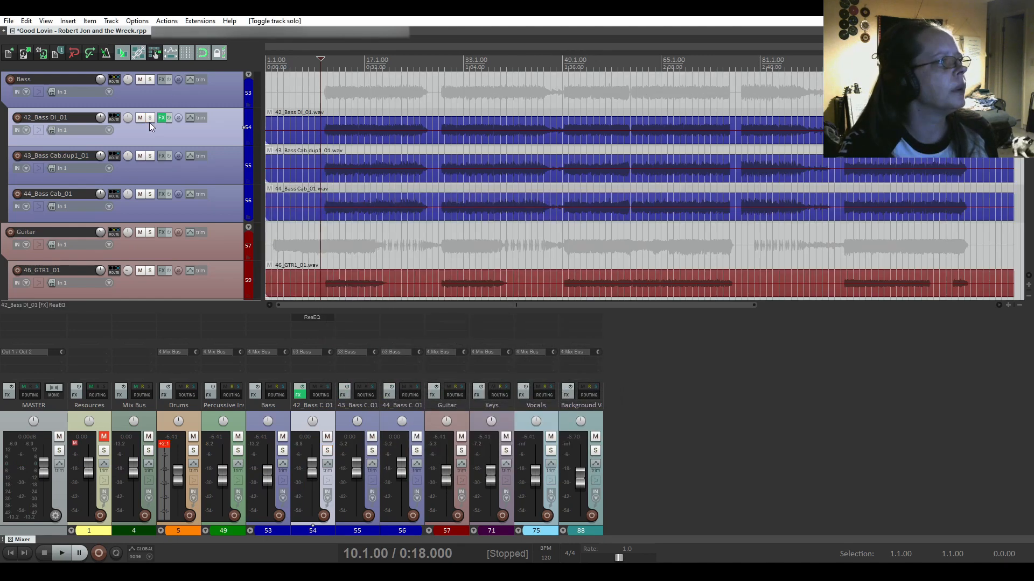
pyautogui.click(150, 156)
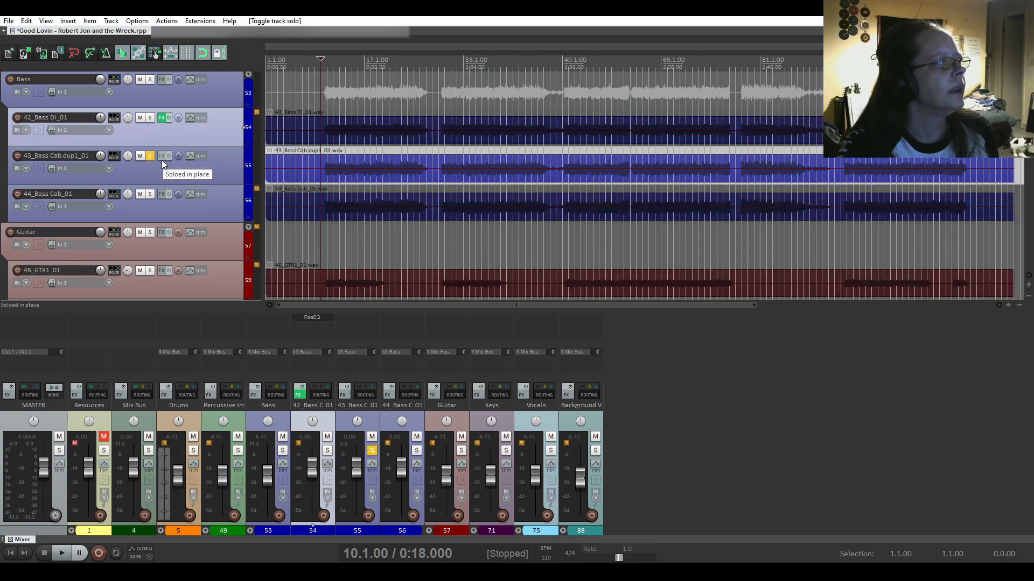
# Paste the copied ReaEQ into the 43_Bass Cab.dup1_01 FX chain and change band 1 to High Pass
pyautogui.click(162, 157)
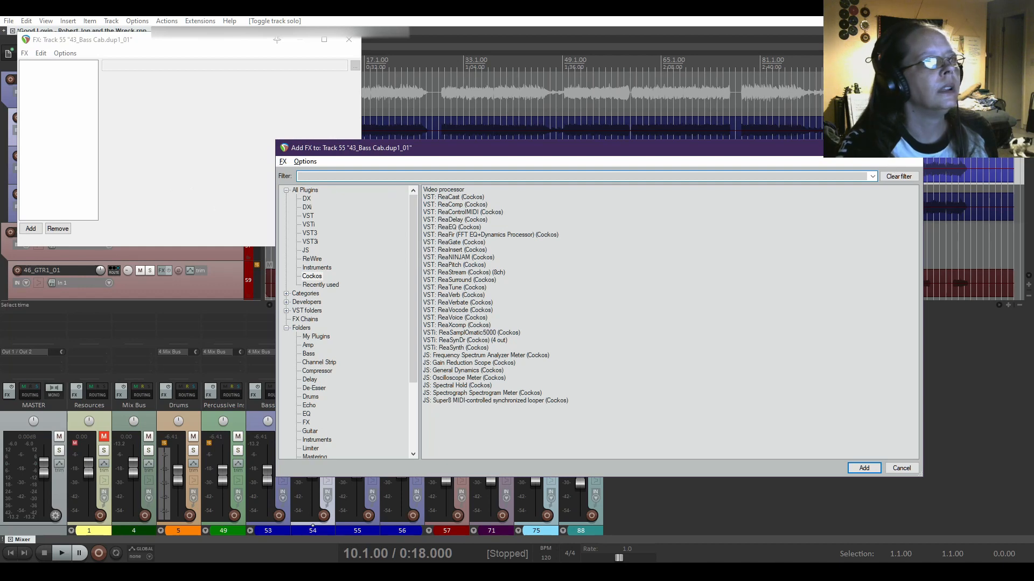
pyautogui.press('Escape')
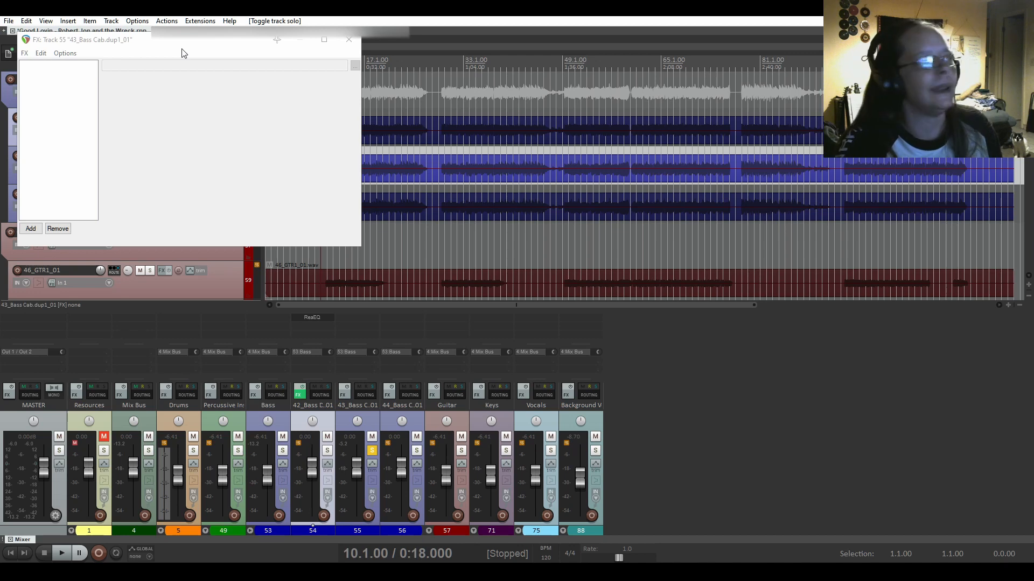
pyautogui.moveTo(160, 39); pyautogui.dragTo(553, 183)
pyautogui.rightClick(445, 229)
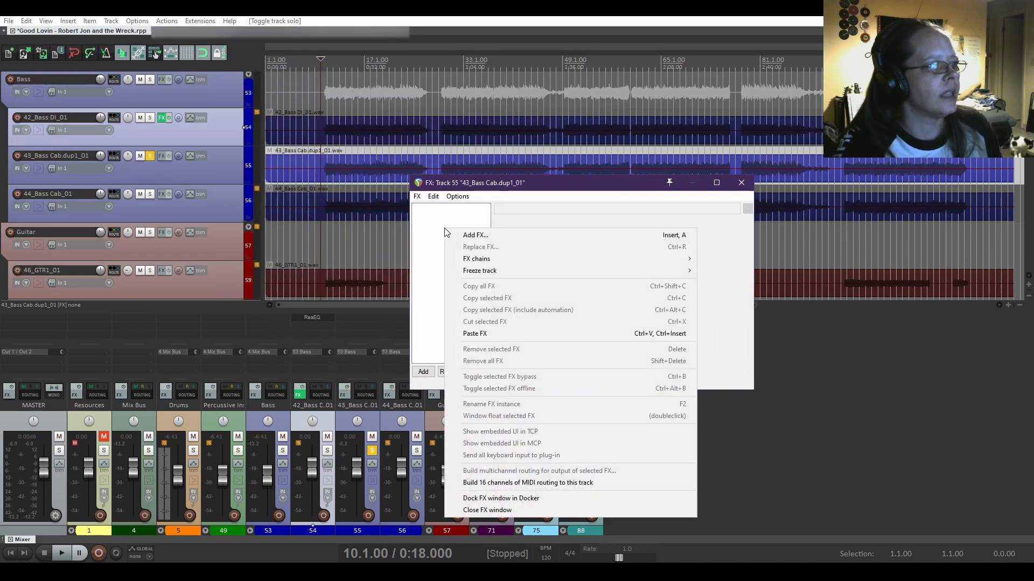
pyautogui.moveTo(463, 274)
pyautogui.click(475, 333)
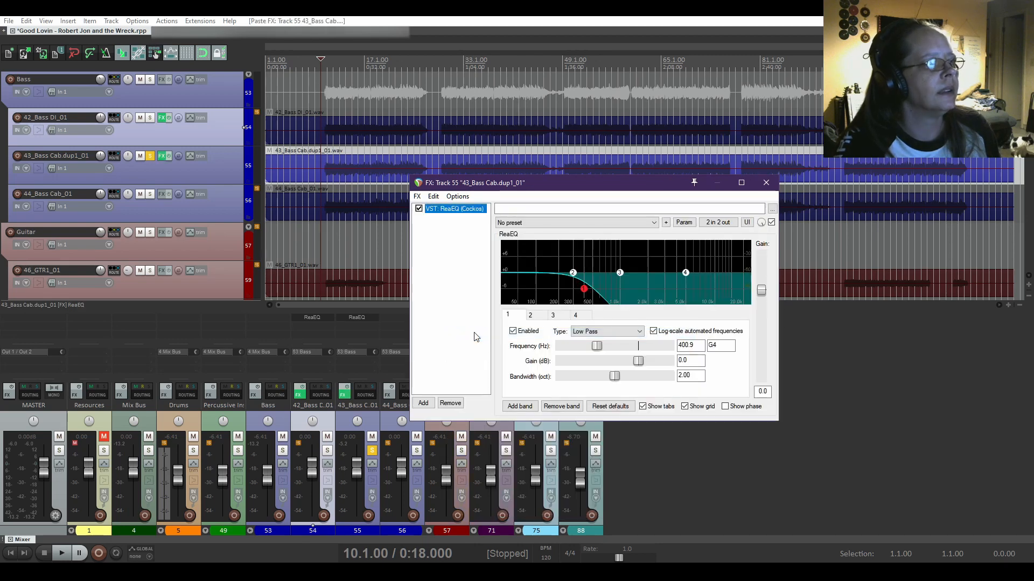
pyautogui.click(594, 337)
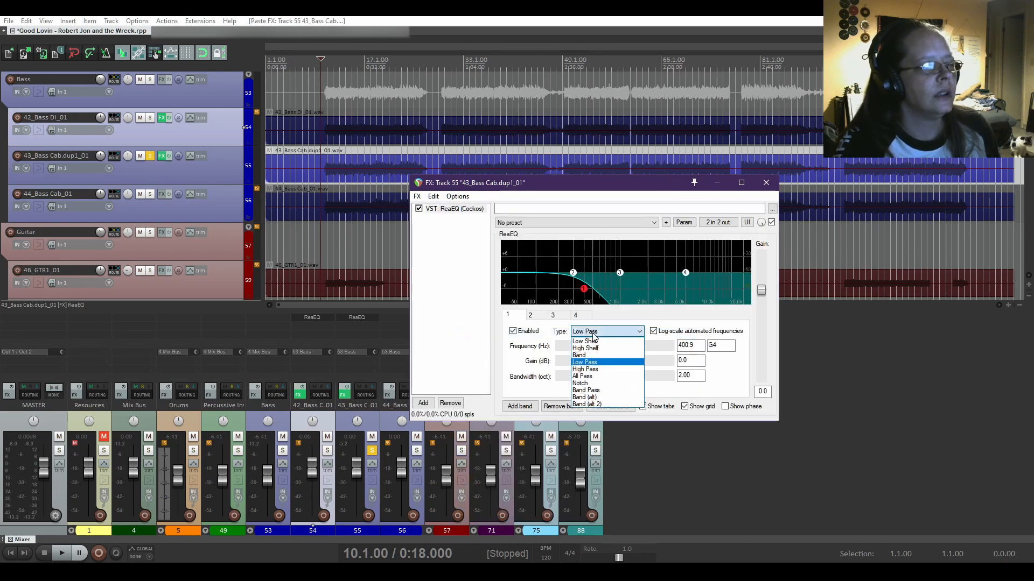
pyautogui.click(591, 371)
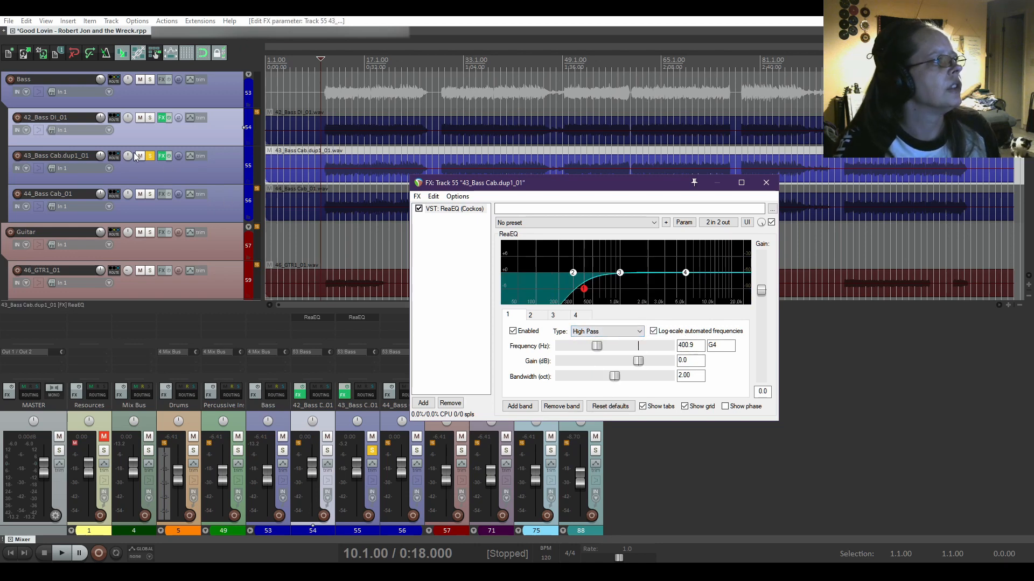
# Solo the 42_Bass DI_01 track as well and listen to both soloed bass tracks together from measure 10
pyautogui.click(149, 117)
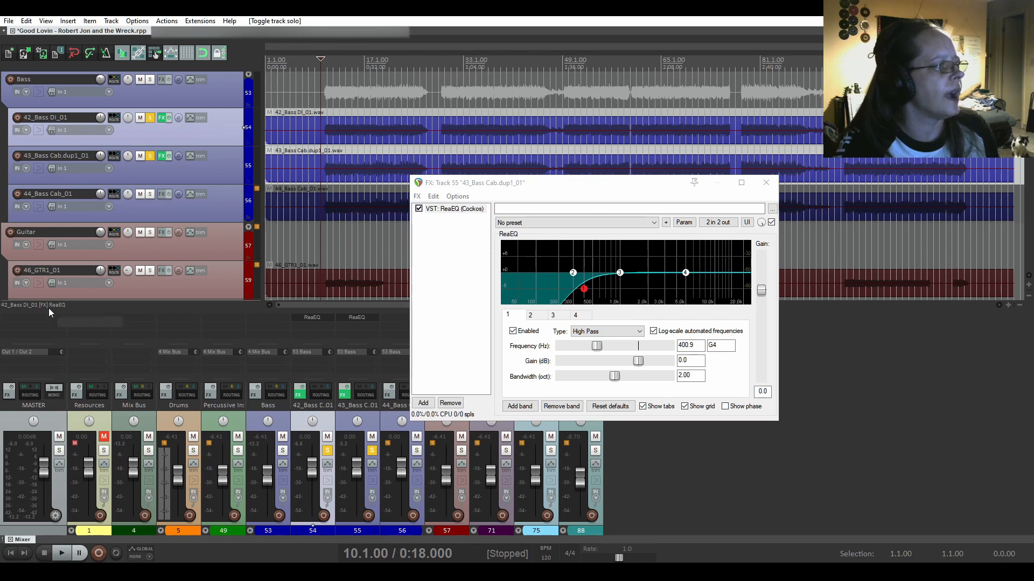
pyautogui.click(62, 554)
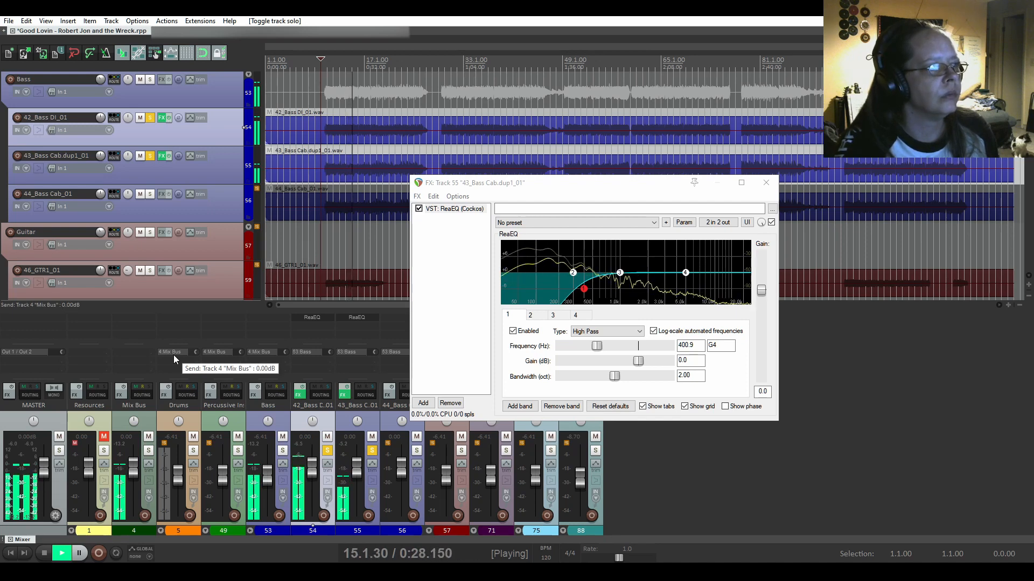
pyautogui.click(45, 553)
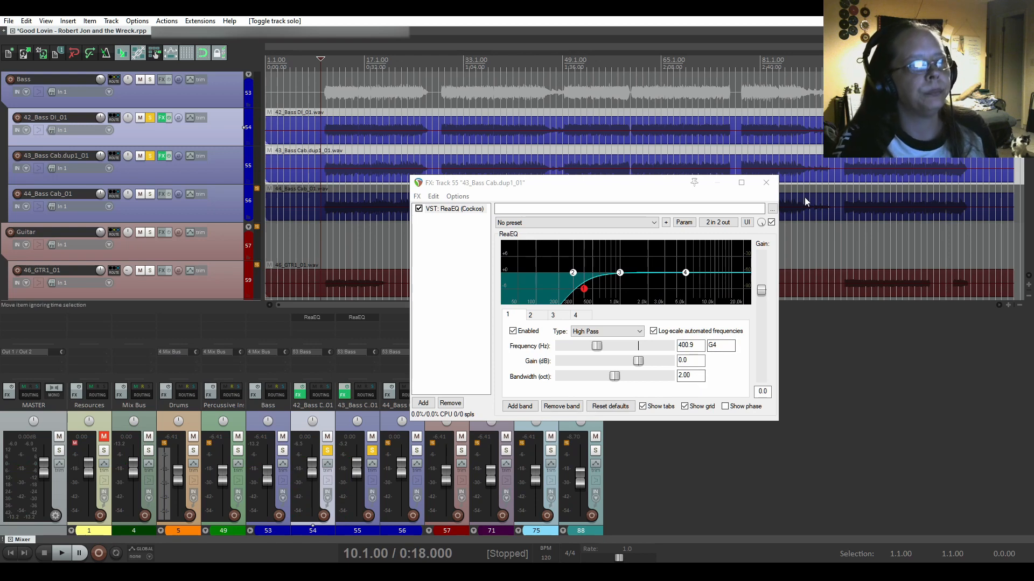
# Close the 43_Bass Cab.dup1_01 FX window and clear the solo on both bass tracks
pyautogui.click(767, 183)
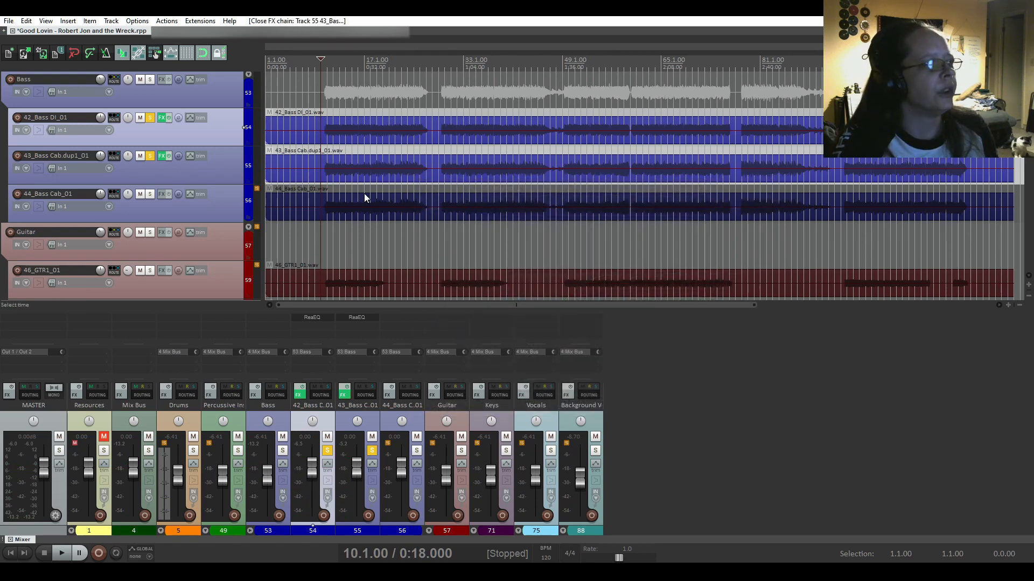
pyautogui.click(153, 157)
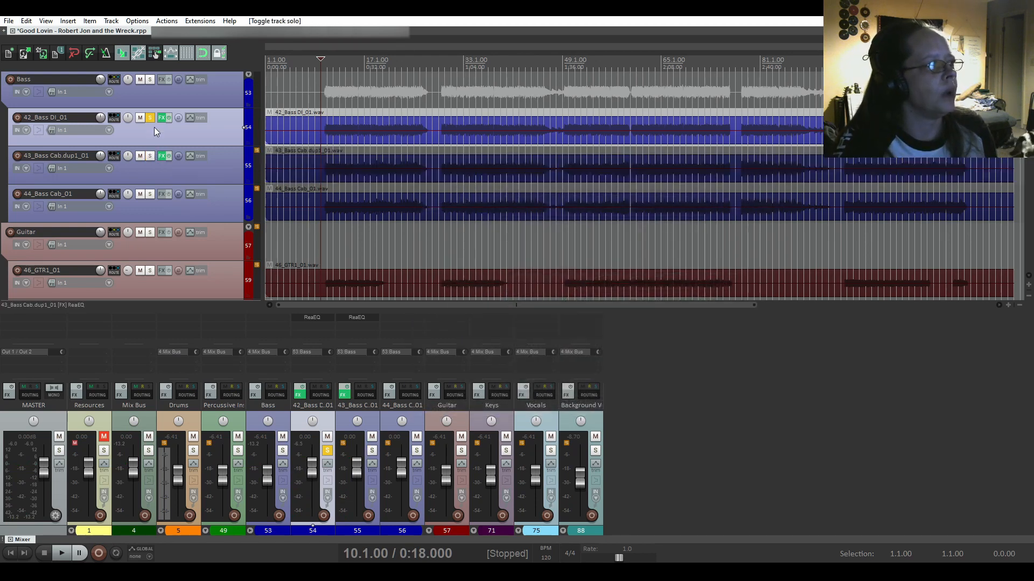
pyautogui.click(151, 118)
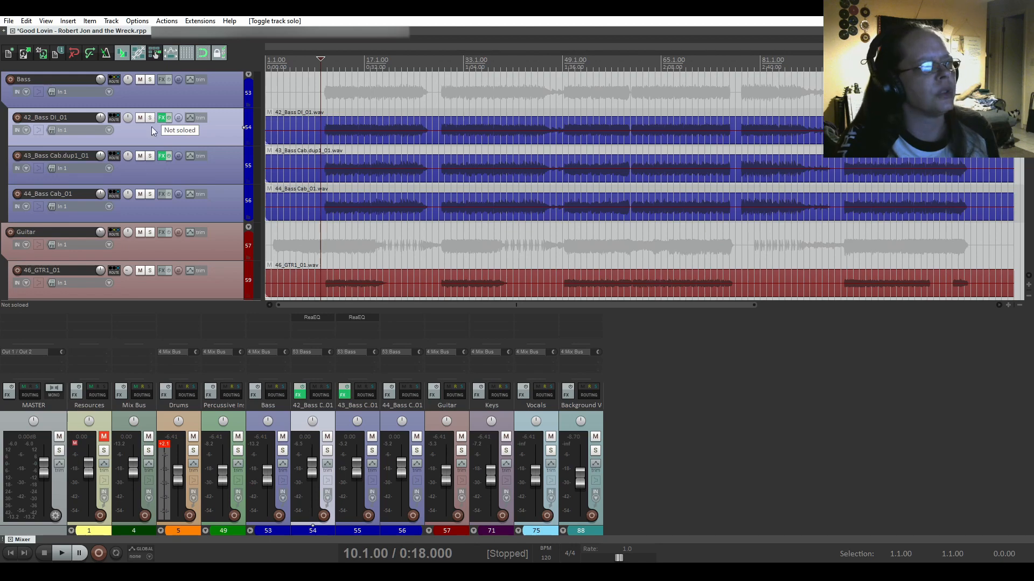
# Add ReaEQ to the 44_Bass Cab_01 track and set band 1 to High Pass
pyautogui.click(162, 195)
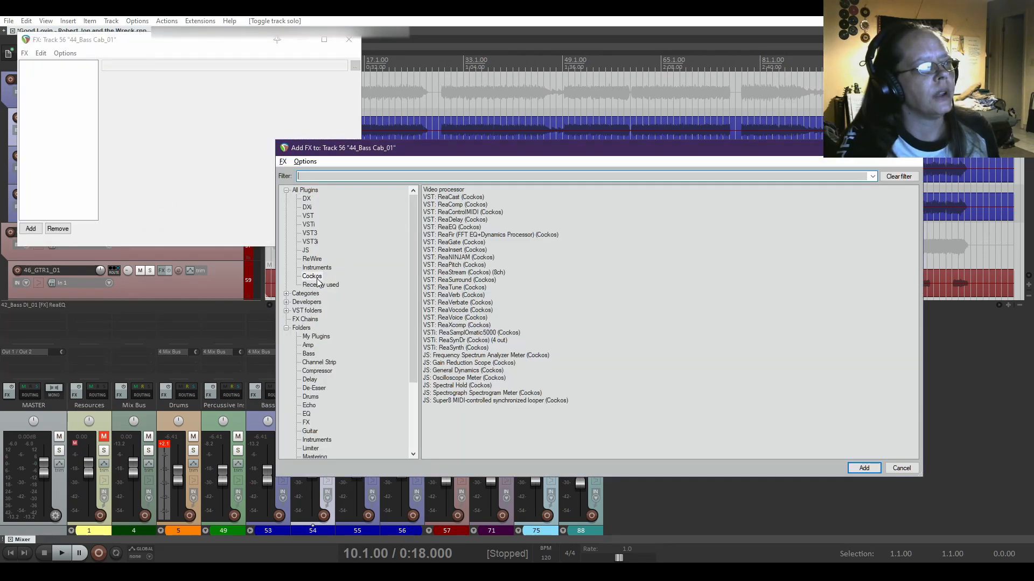
pyautogui.doubleClick(455, 227)
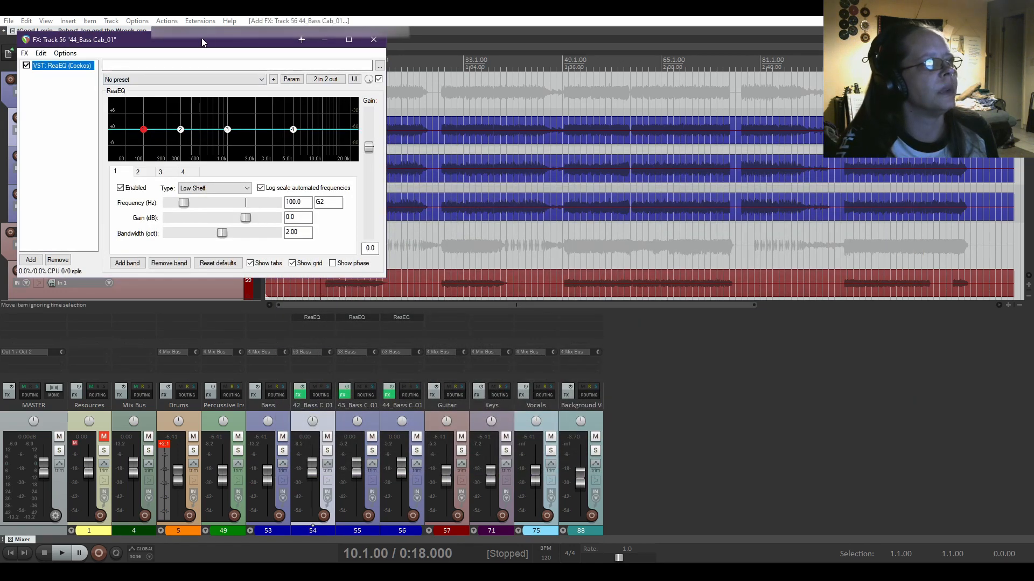
pyautogui.moveTo(203, 42); pyautogui.dragTo(563, 138)
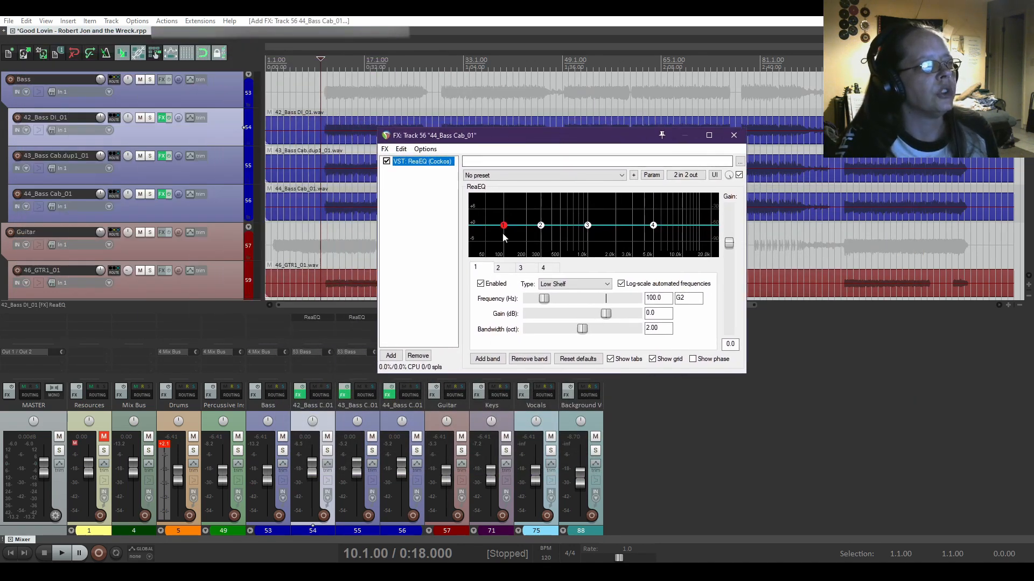
pyautogui.click(563, 285)
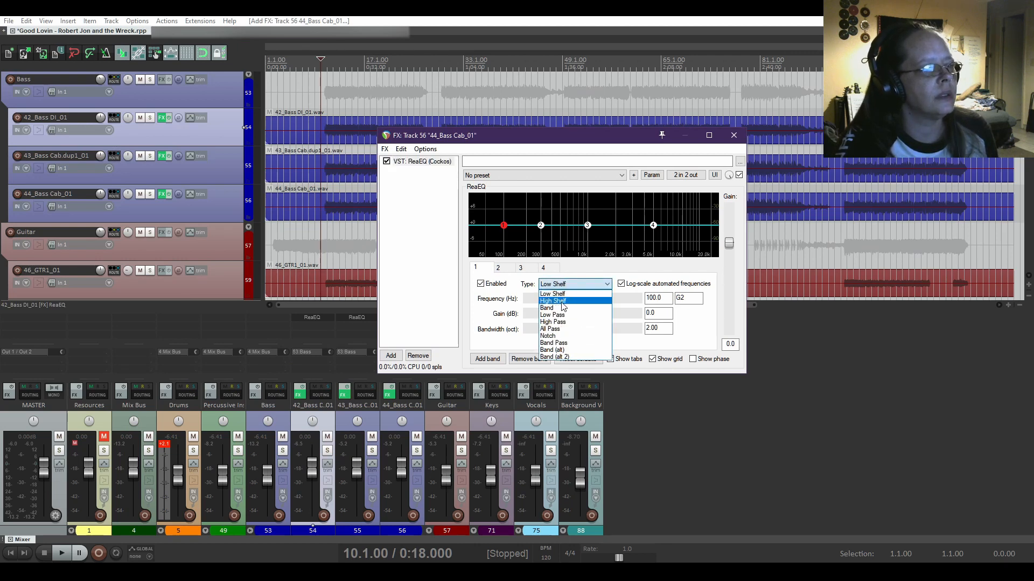
pyautogui.click(561, 323)
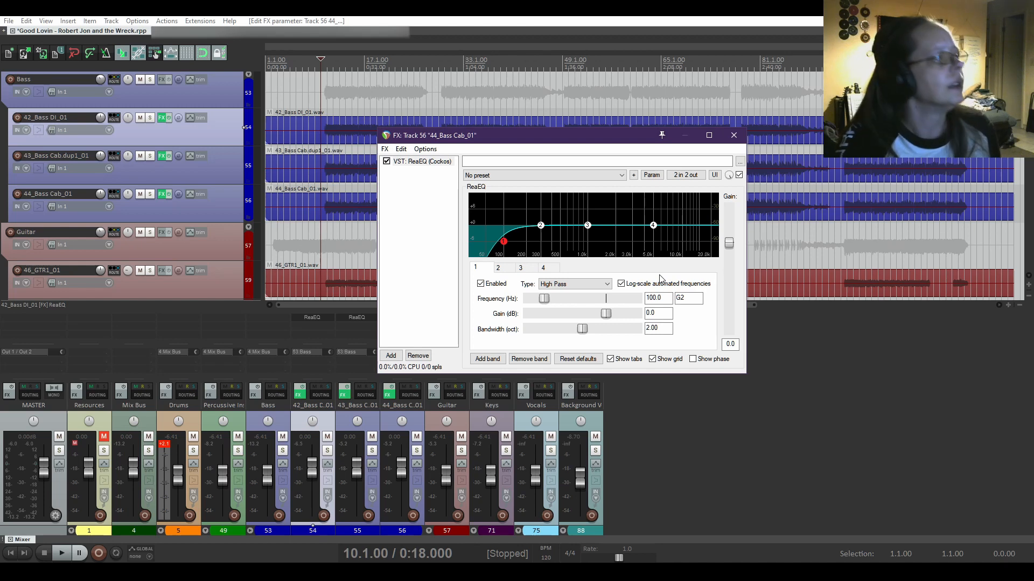
# Add the Softube Saturation Knob from the Distortion category to the 44_Bass Cab_01 track after ReaEQ
pyautogui.click(400, 358)
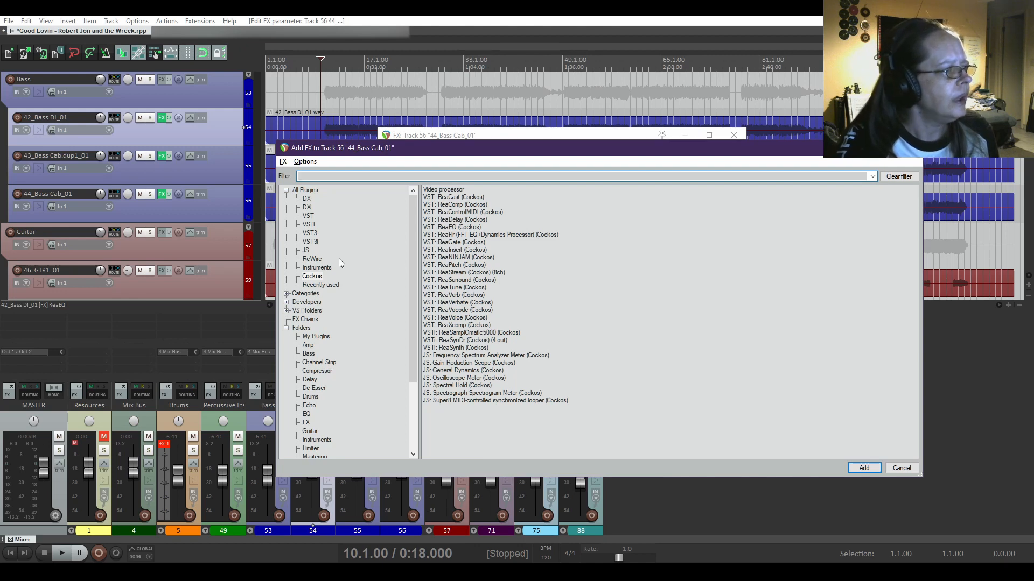
pyautogui.click(286, 293)
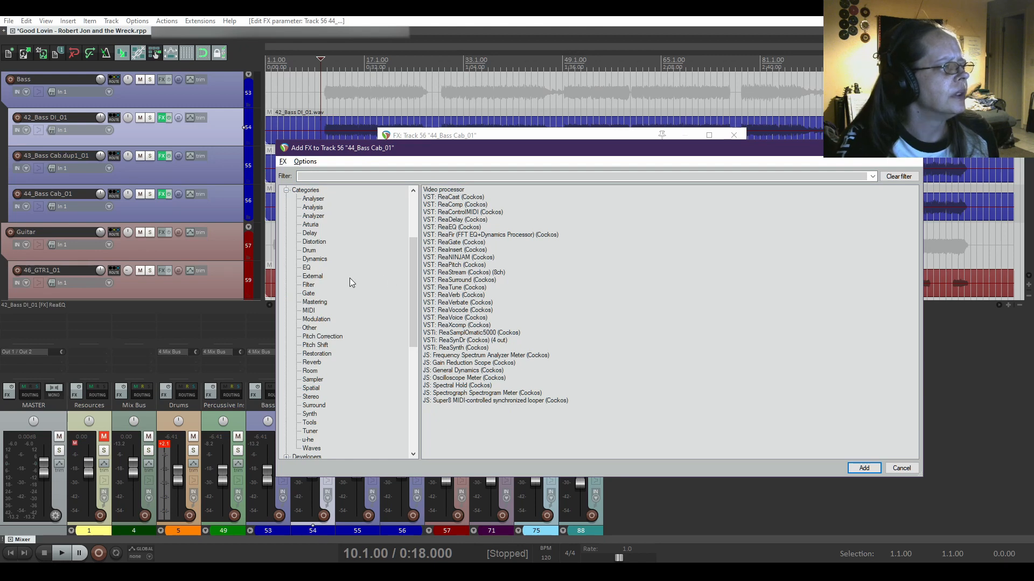
pyautogui.click(313, 242)
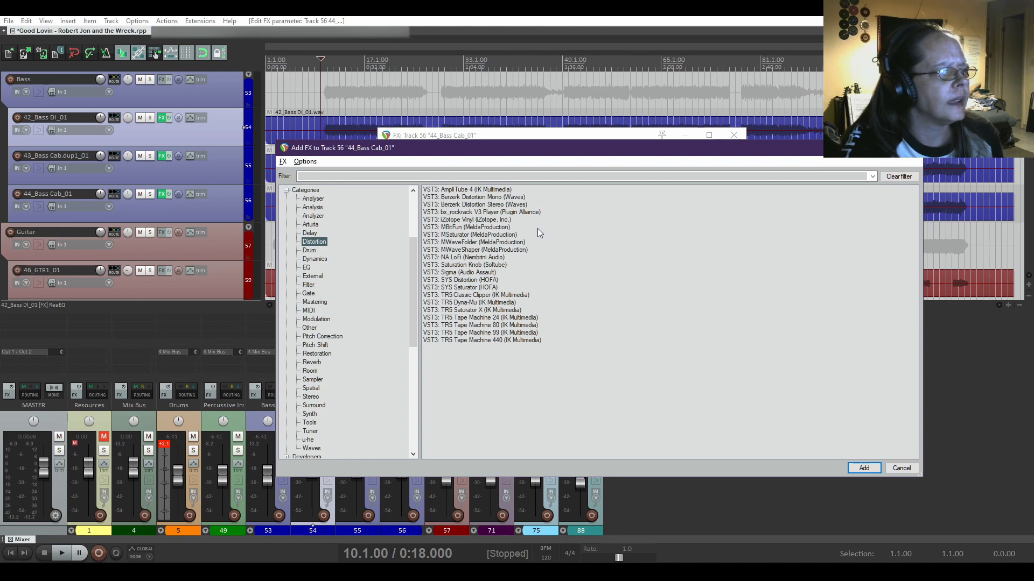
pyautogui.click(474, 266)
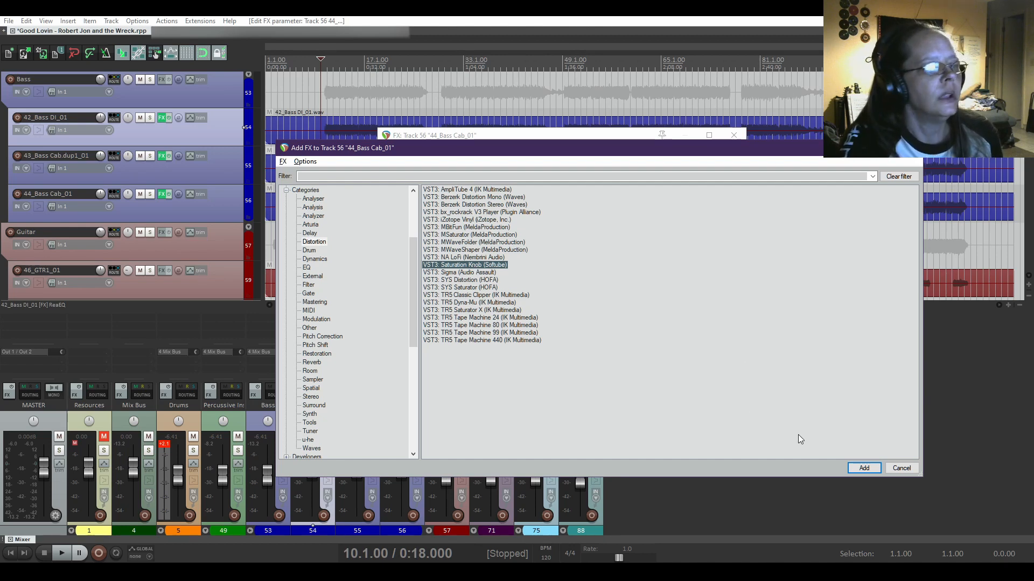
pyautogui.click(864, 468)
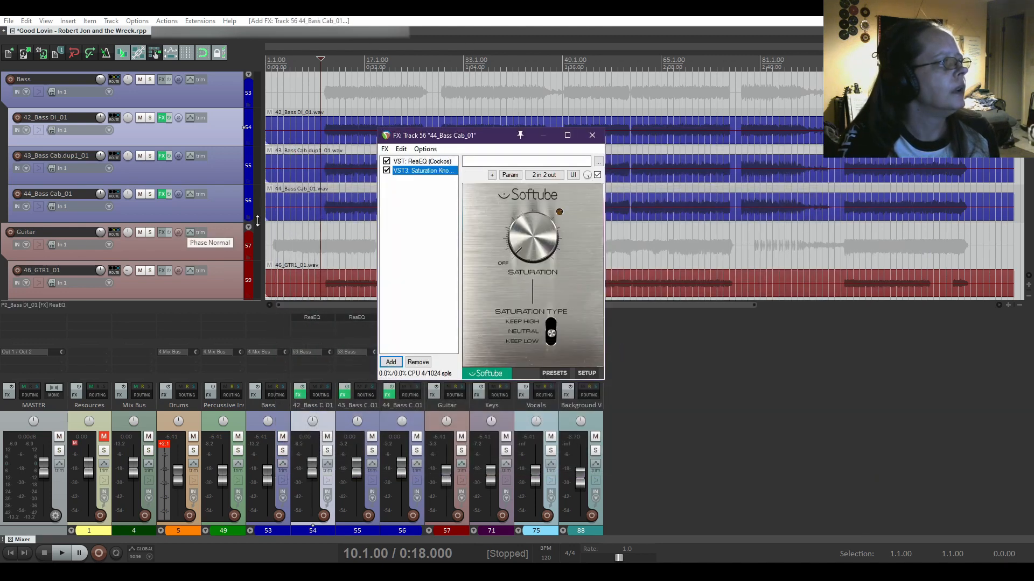
# Solo 44_Bass Cab_01 and, during playback, raise the Saturation knob and compare saturation types, leaving the type at Neutral
pyautogui.click(148, 195)
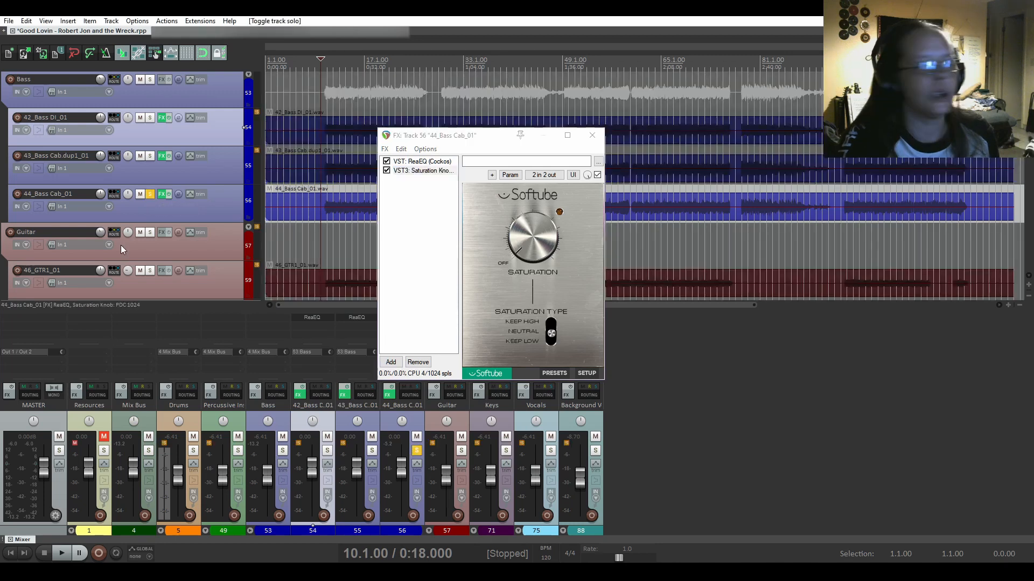
pyautogui.click(62, 553)
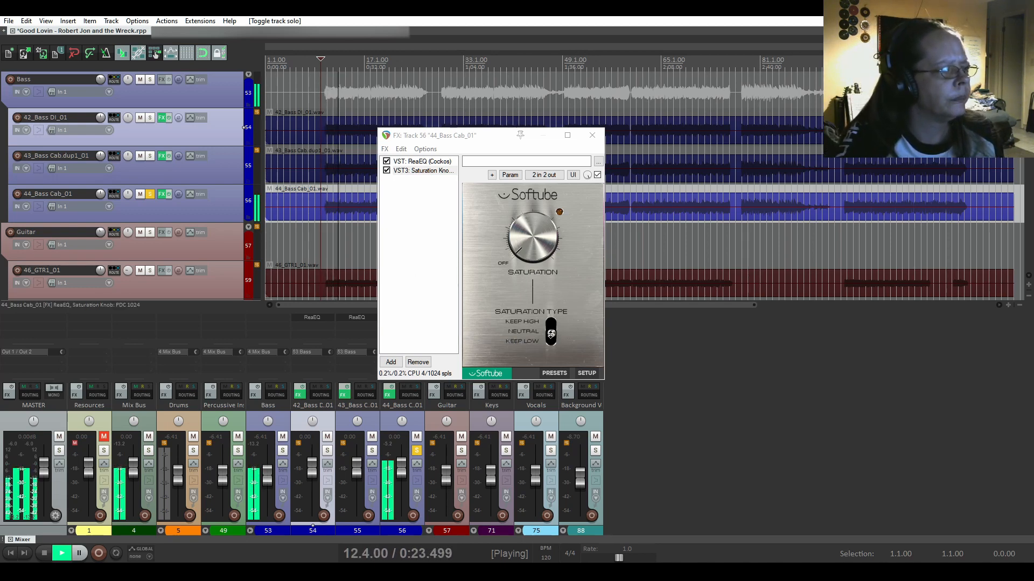
pyautogui.moveTo(555, 334); pyautogui.dragTo(547, 316)
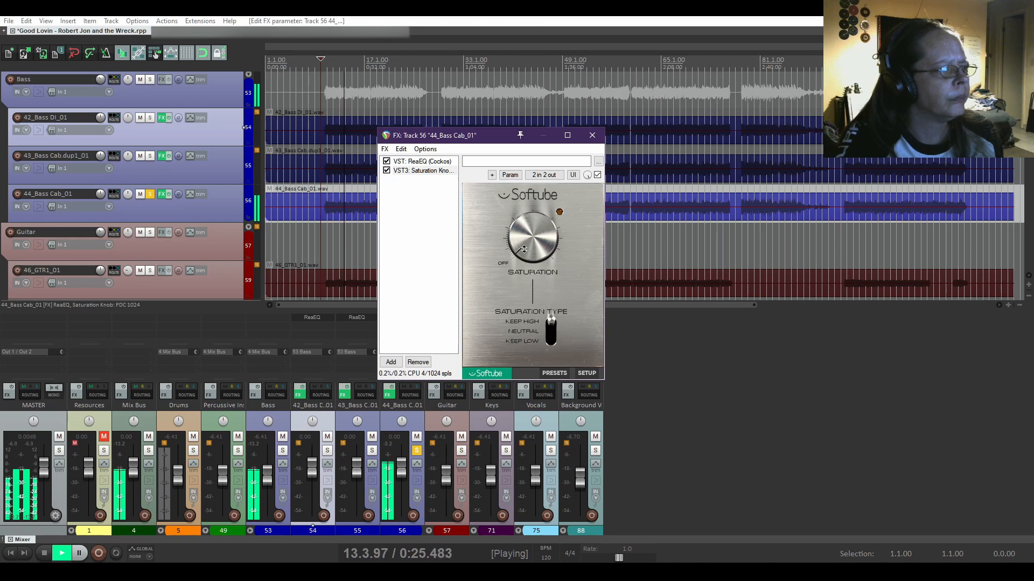
pyautogui.moveTo(524, 232); pyautogui.dragTo(523, 224)
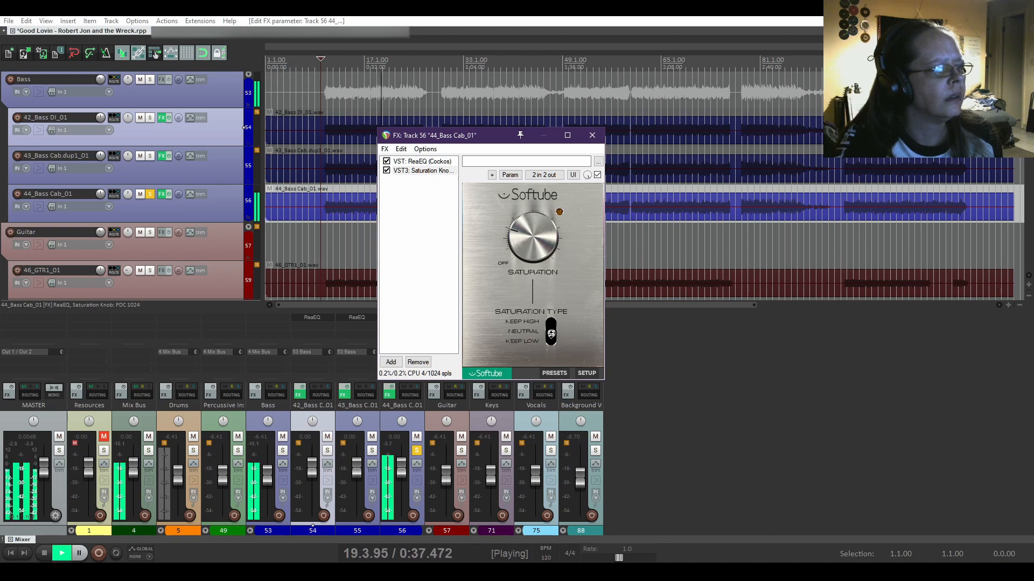
pyautogui.moveTo(550, 333); pyautogui.dragTo(548, 345)
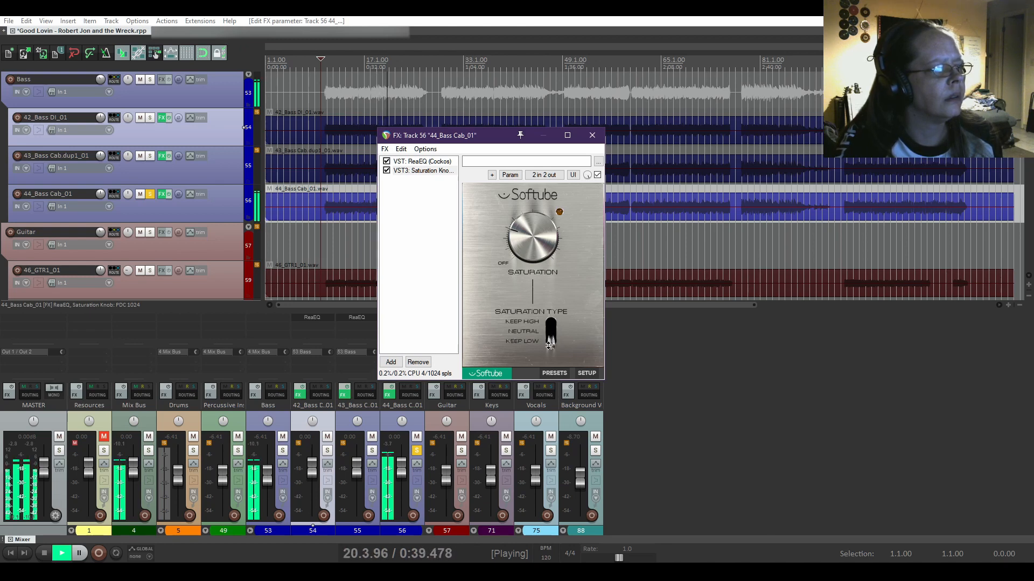
pyautogui.moveTo(553, 349); pyautogui.dragTo(553, 344)
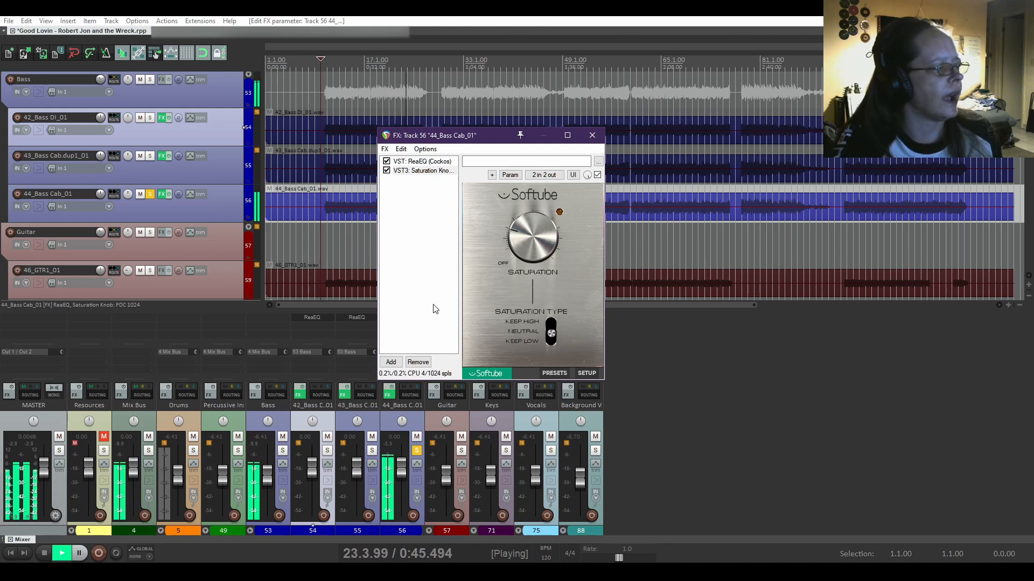
pyautogui.press('space')
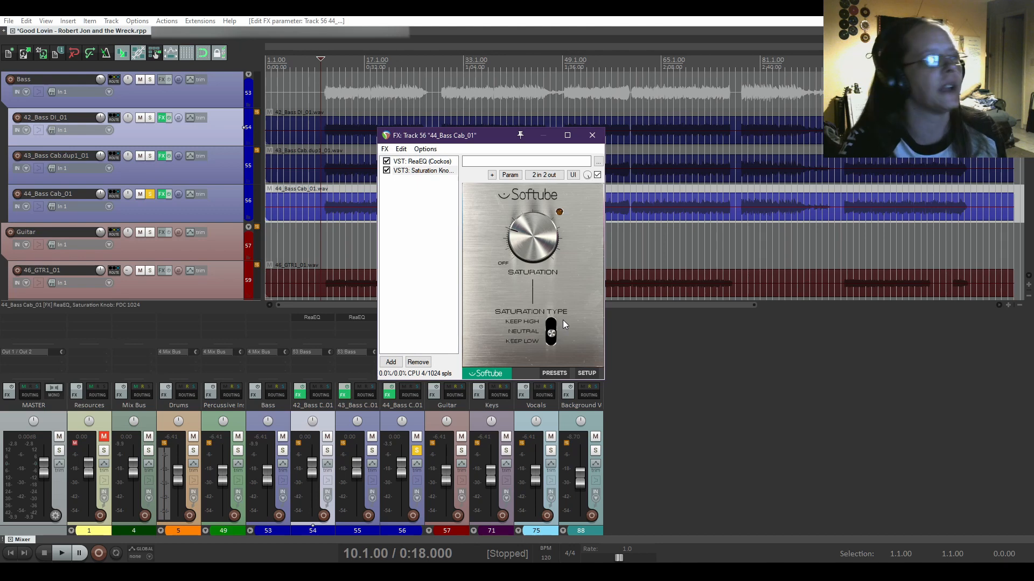
# Close the 44_Bass Cab_01 effects window and move the solo to the Bass folder to hear all three layers together
pyautogui.click(150, 194)
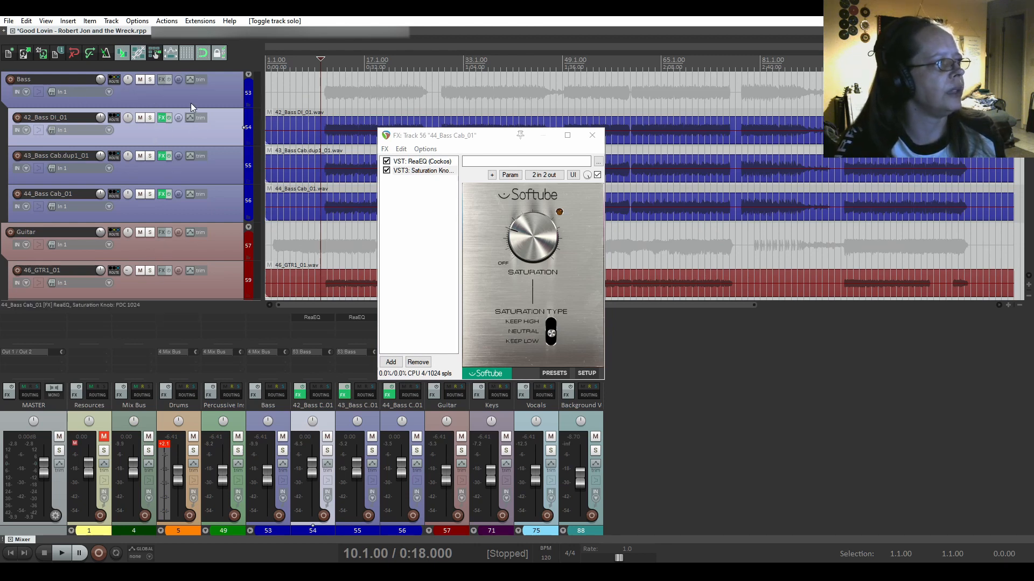
pyautogui.click(593, 138)
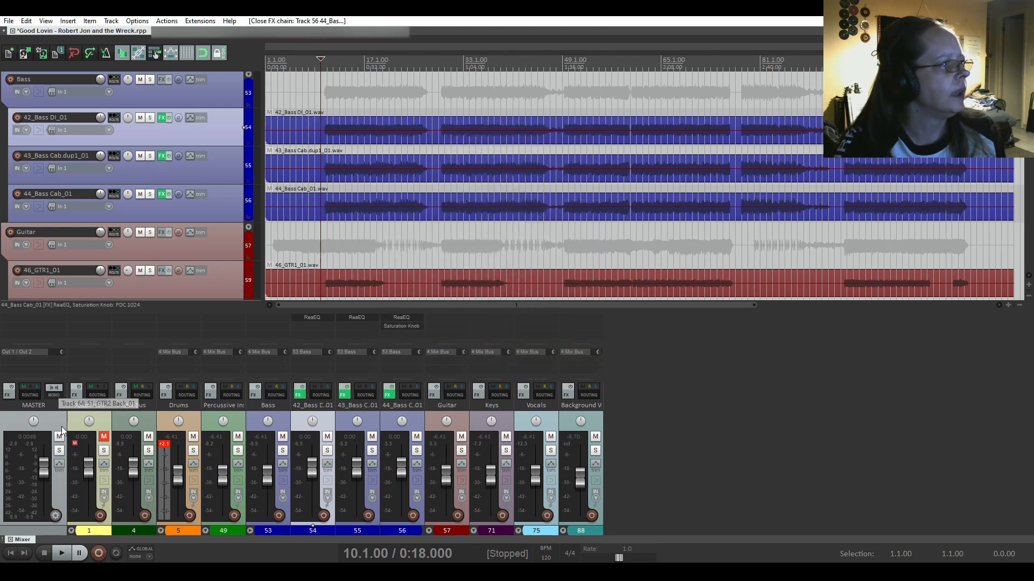
pyautogui.click(150, 79)
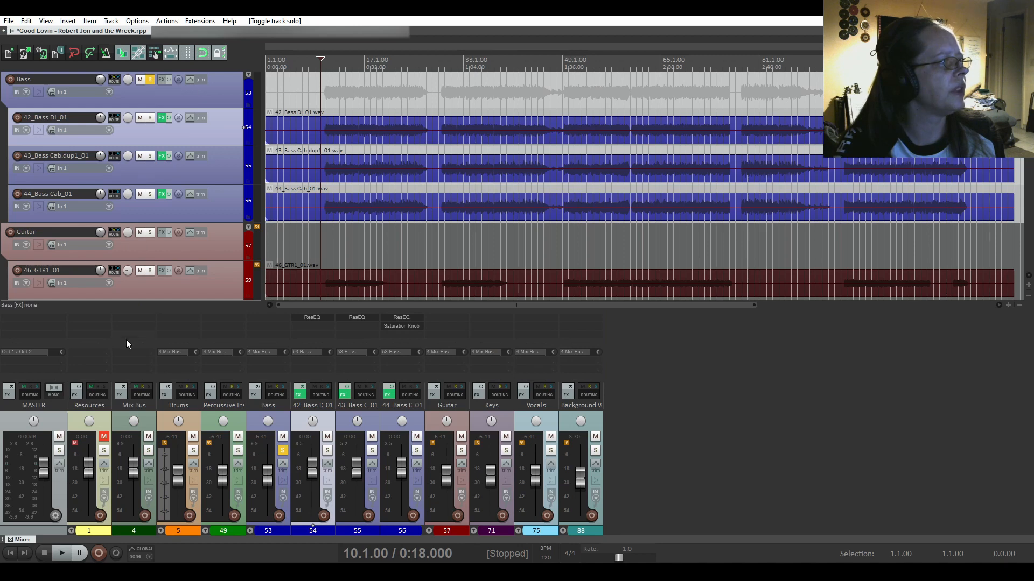
pyautogui.click(62, 554)
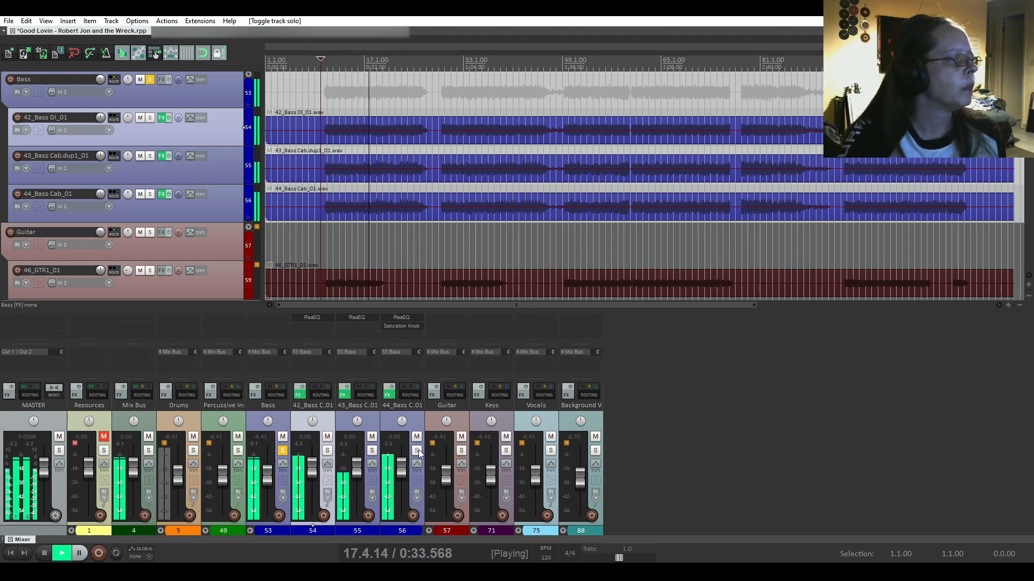
pyautogui.press('space')
# Solo the Drums folder along with the Bass folder and play both from measure 10
pyautogui.scroll(2, 75, 217)
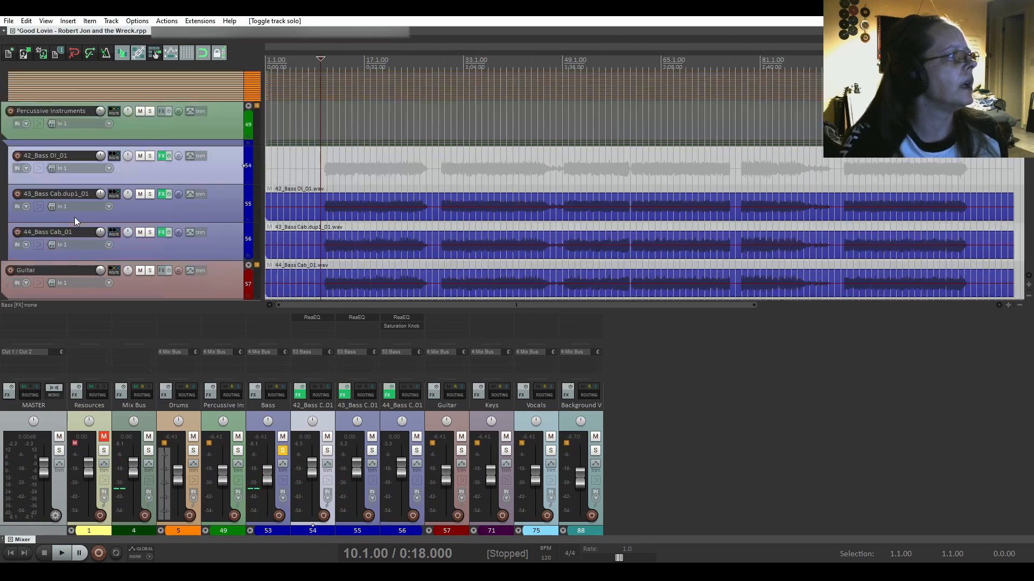
pyautogui.scroll(3, 74, 217)
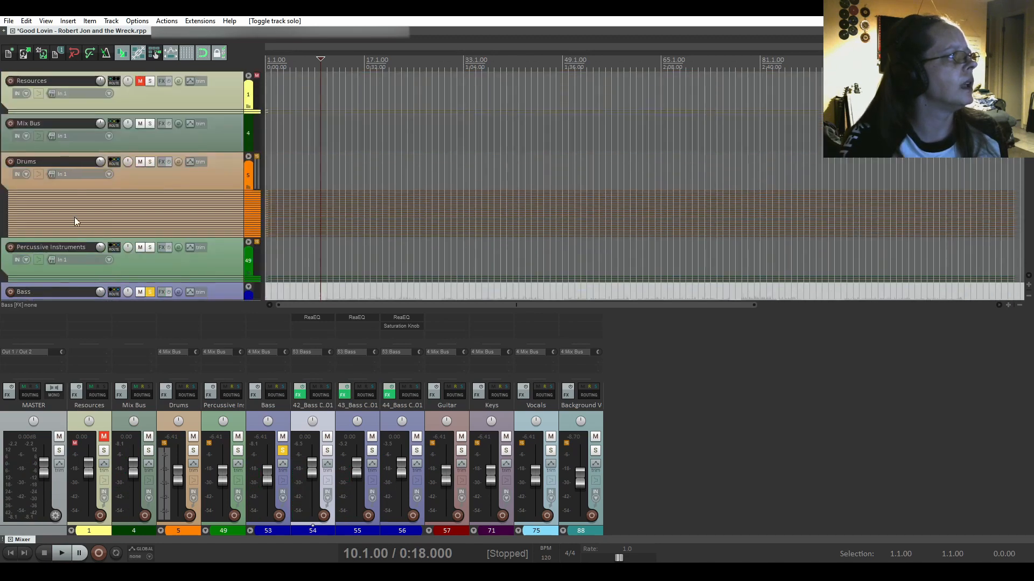
pyautogui.click(150, 162)
pyautogui.scroll(-5, 24, 212)
pyautogui.scroll(2, 24, 213)
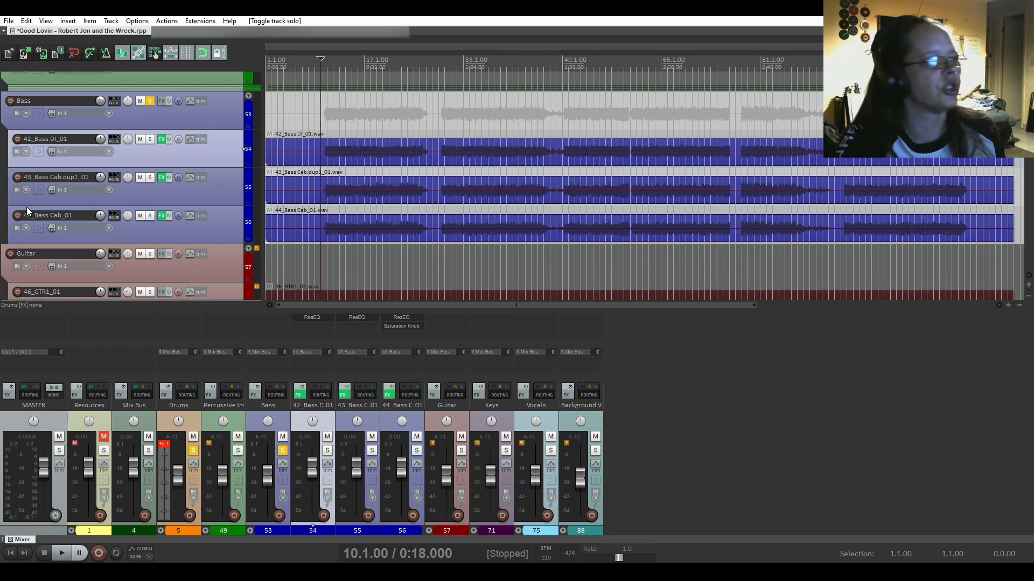
pyautogui.press('space')
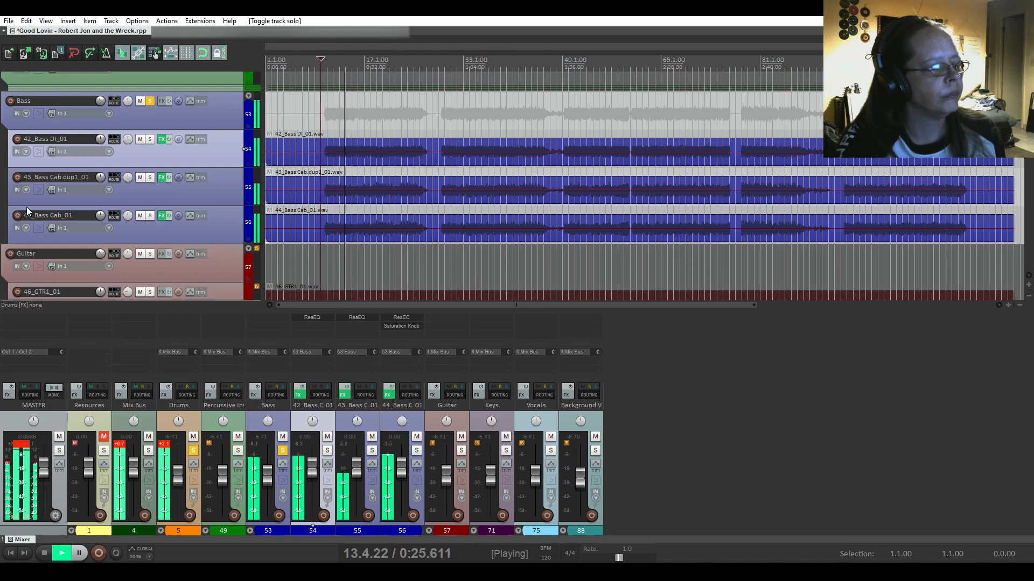
# Expand the Drums folder and examine the ReaEQ curve of 04_Kick In_01 during playback, closing it and stopping when finished
pyautogui.scroll(2, 2, 176)
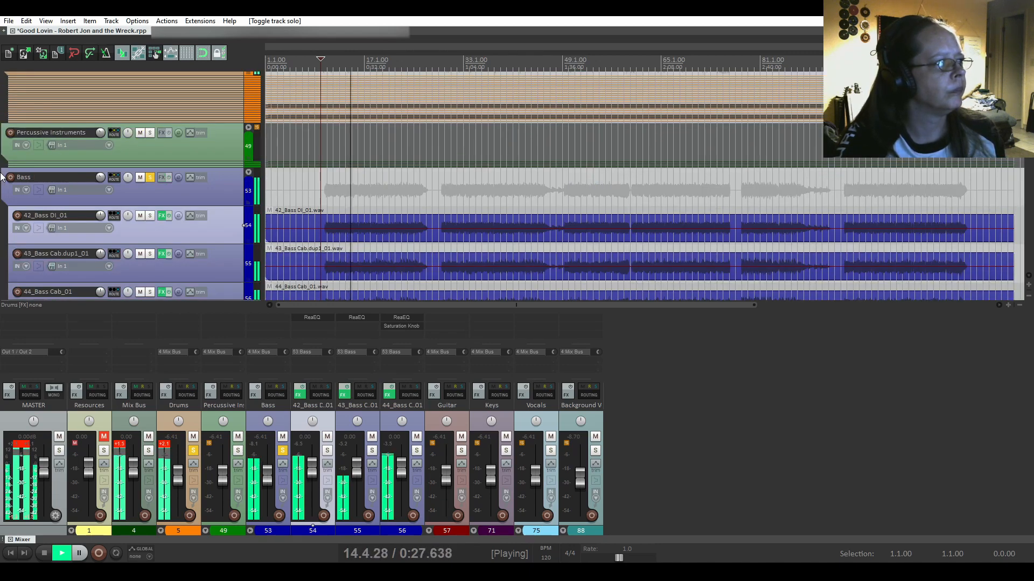
pyautogui.scroll(2, 2, 176)
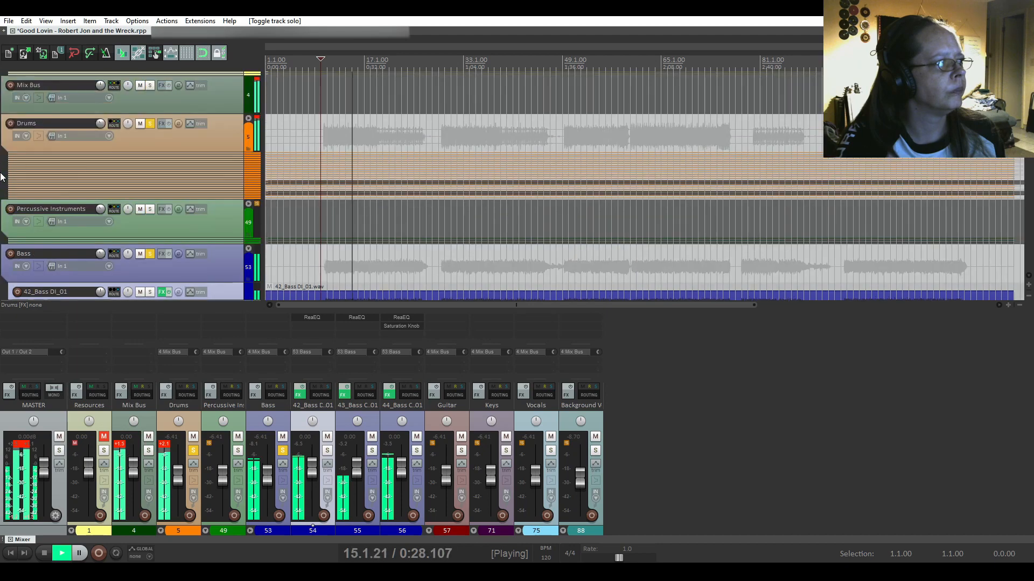
pyautogui.click(249, 119)
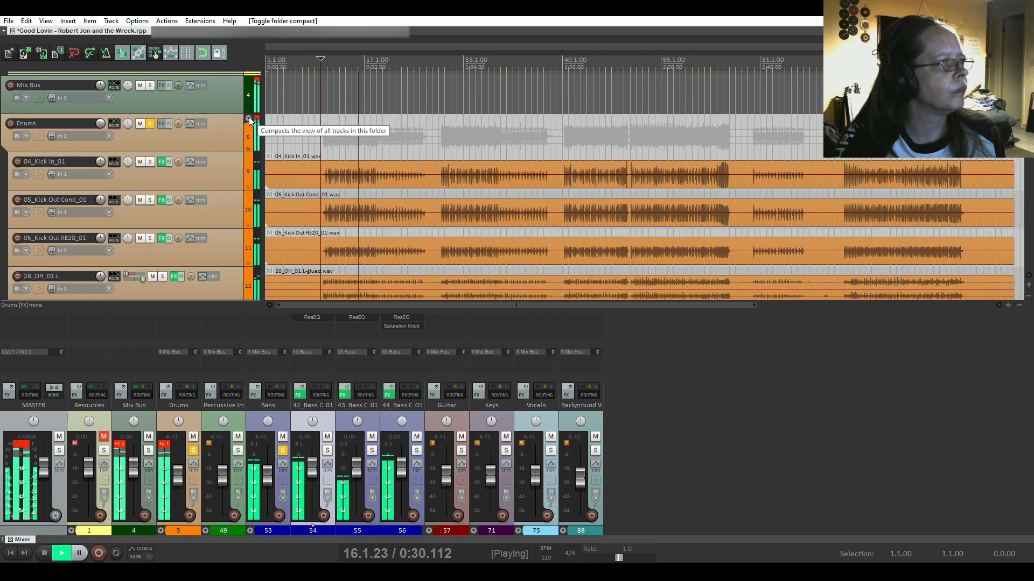
pyautogui.click(159, 162)
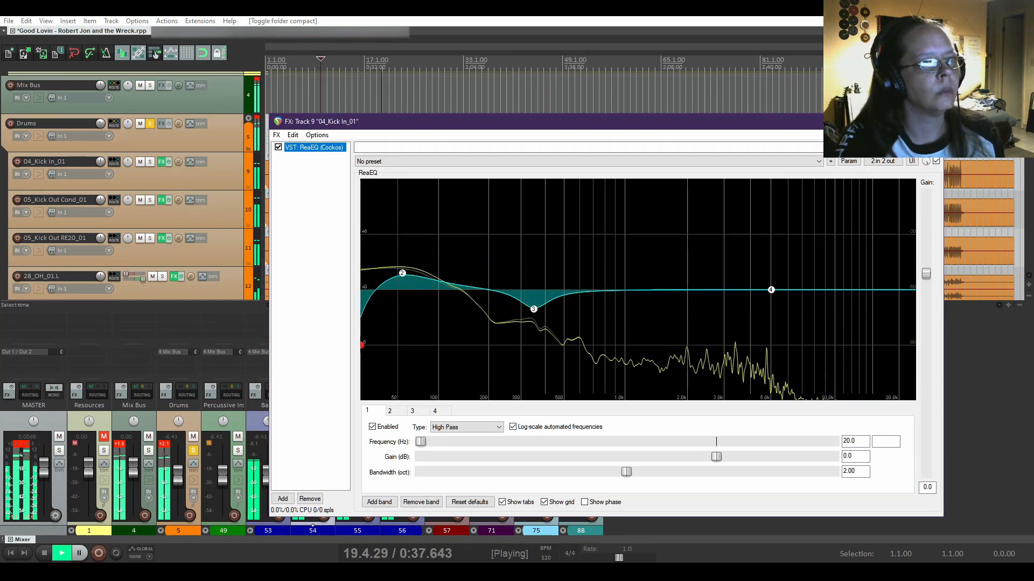
pyautogui.click(930, 121)
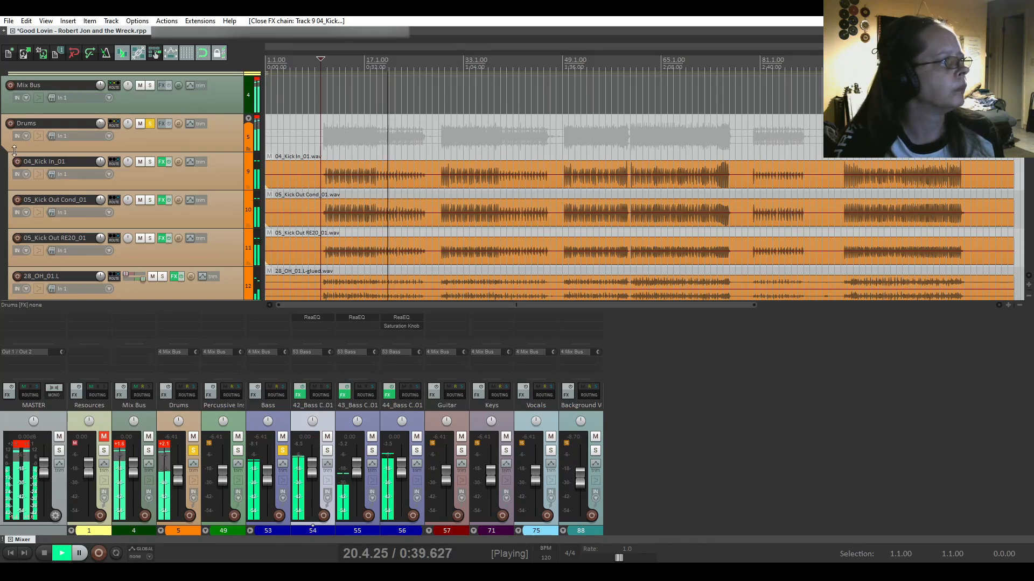
pyautogui.scroll(-20, 14, 149)
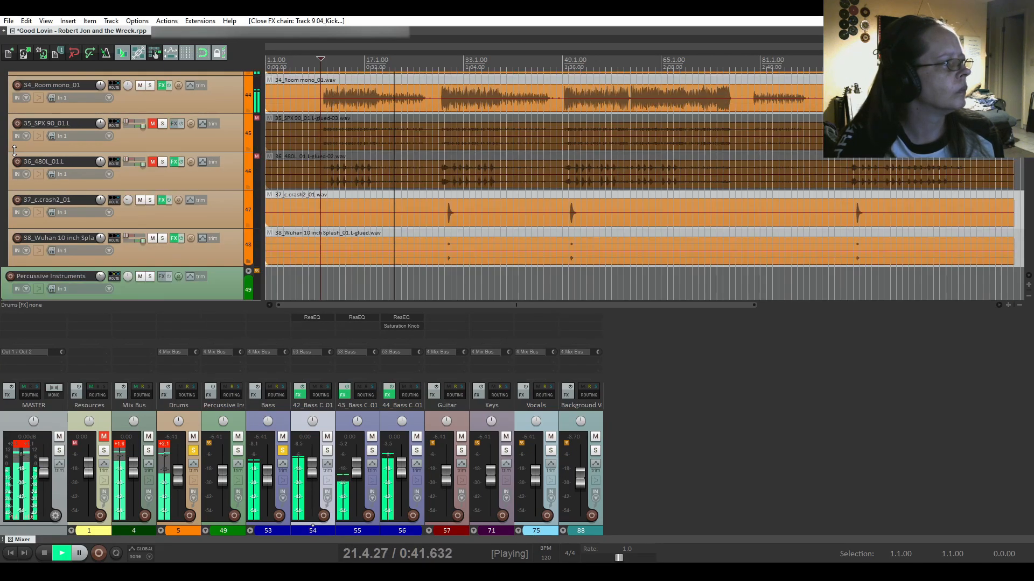
pyautogui.scroll(-6, 14, 150)
pyautogui.press('space')
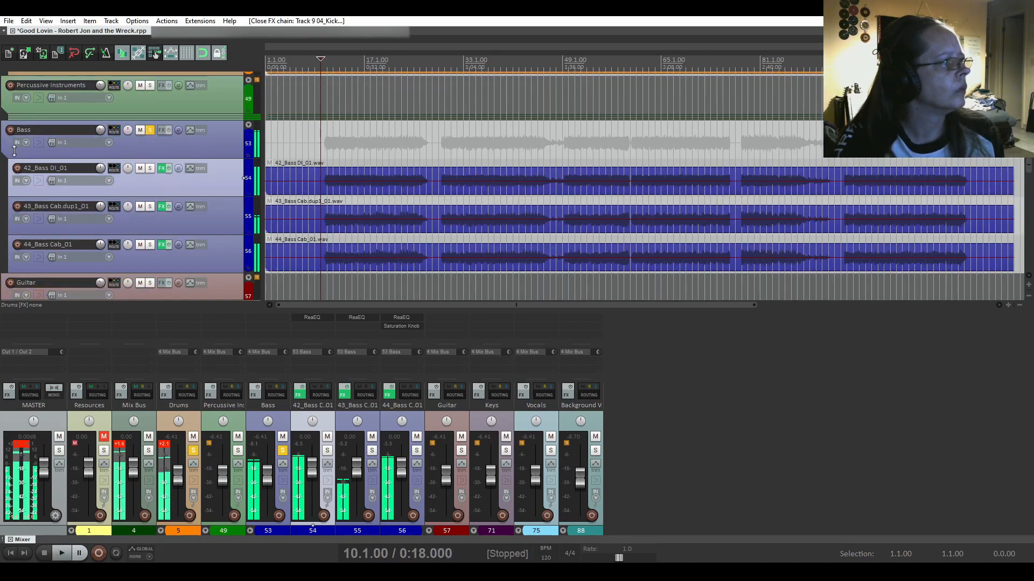
# Add the Cockos ReaEQ to the soloed Bass folder track and move its effects window clear of the track controls
pyautogui.click(150, 131)
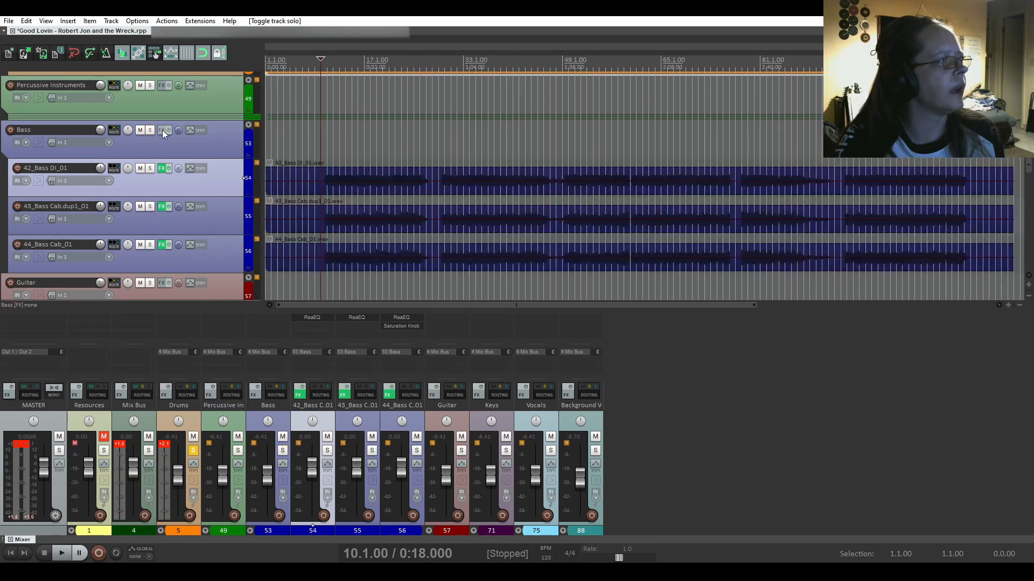
pyautogui.click(149, 130)
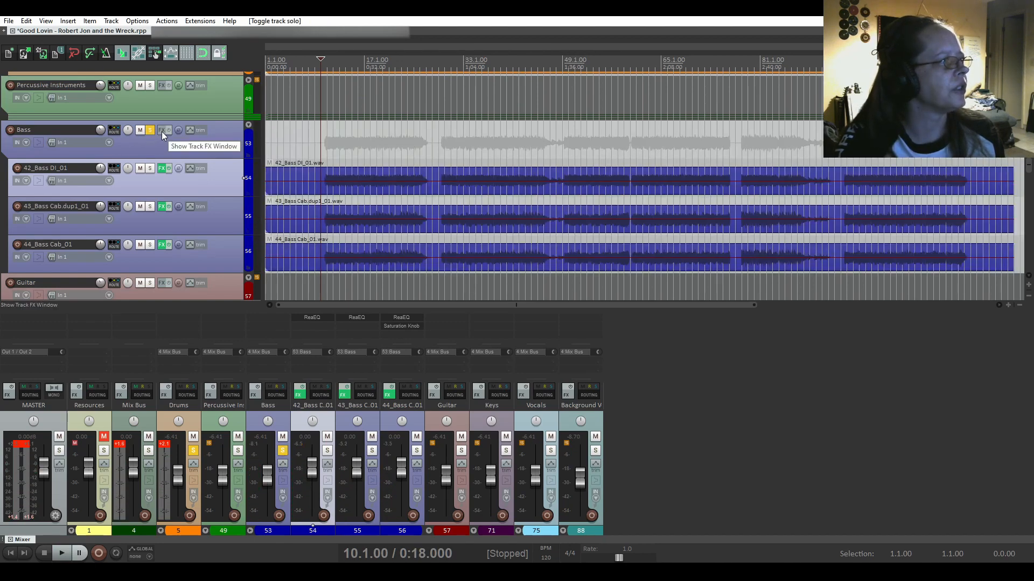
pyautogui.click(162, 130)
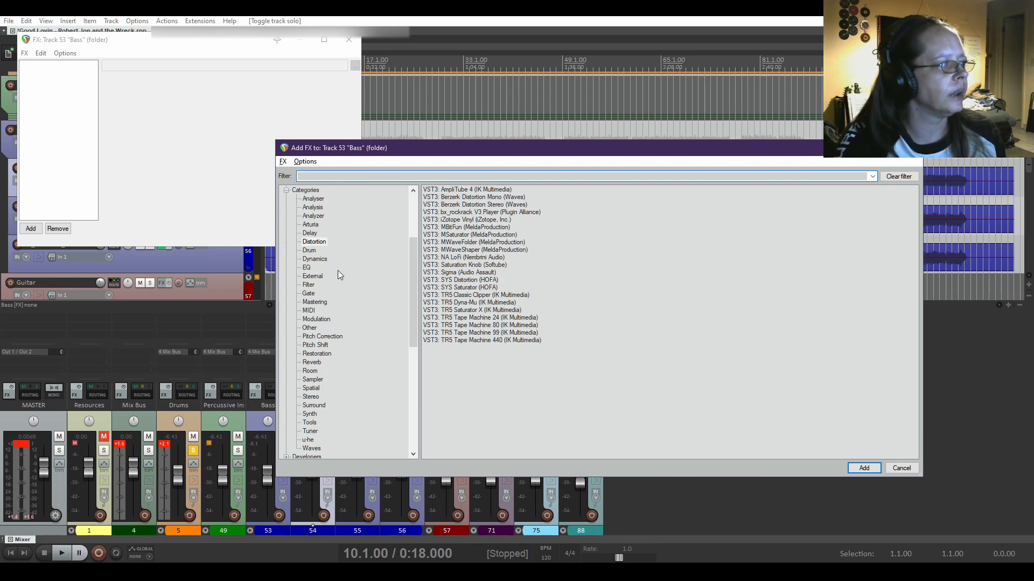
pyautogui.moveTo(417, 342); pyautogui.dragTo(417, 323)
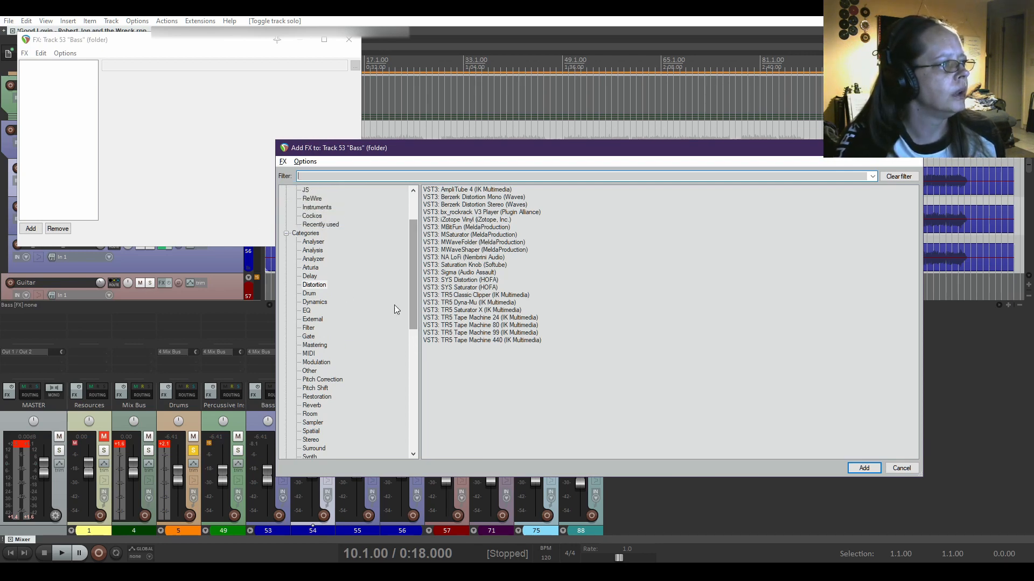
pyautogui.click(284, 234)
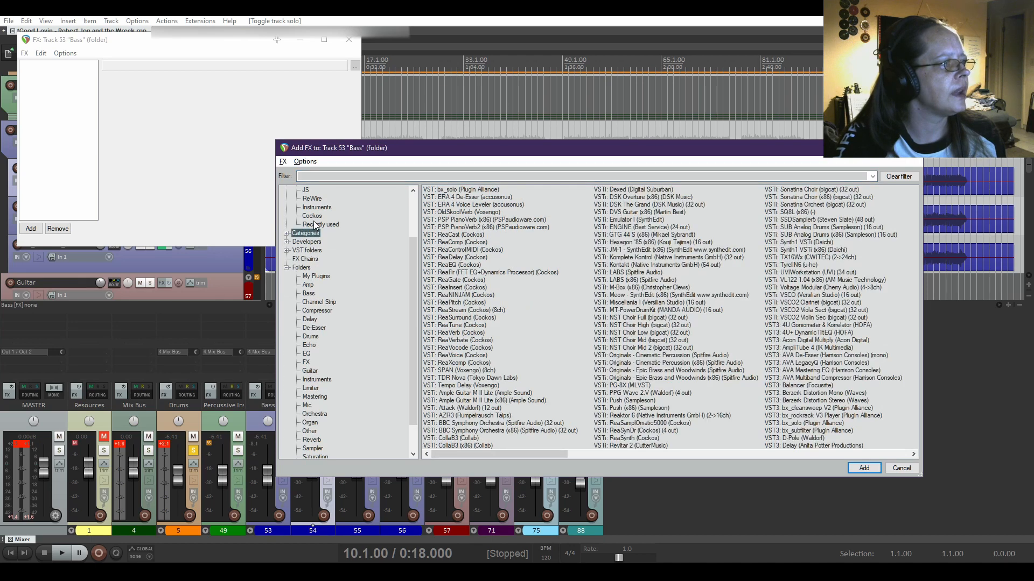
pyautogui.click(312, 217)
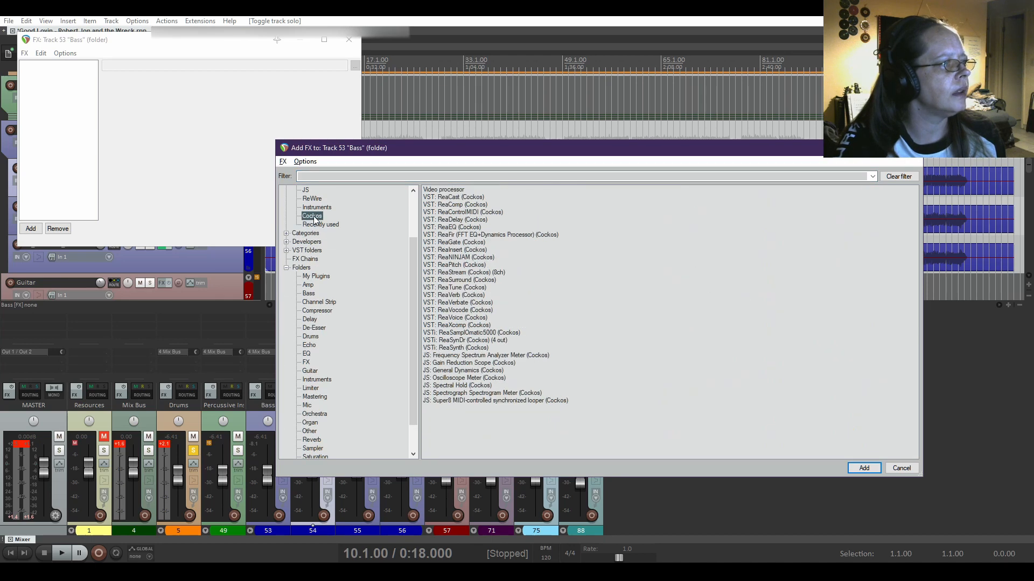
pyautogui.doubleClick(456, 227)
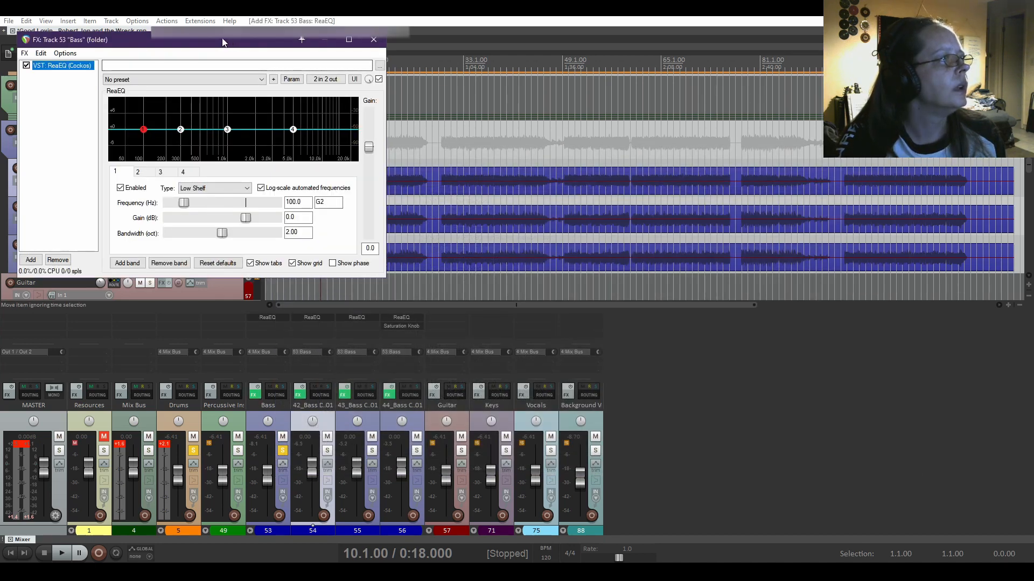
pyautogui.moveTo(230, 40); pyautogui.dragTo(629, 129)
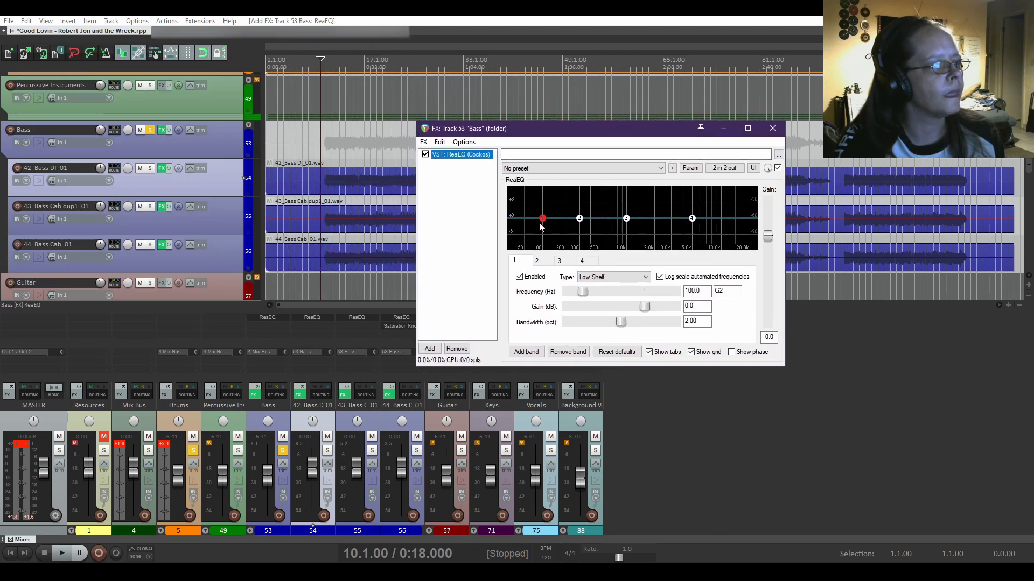
# Change band 1 of the Bass folder's ReaEQ to High Pass with a 1.64 oct bandwidth while auditioning, then close its effects window
pyautogui.click(594, 278)
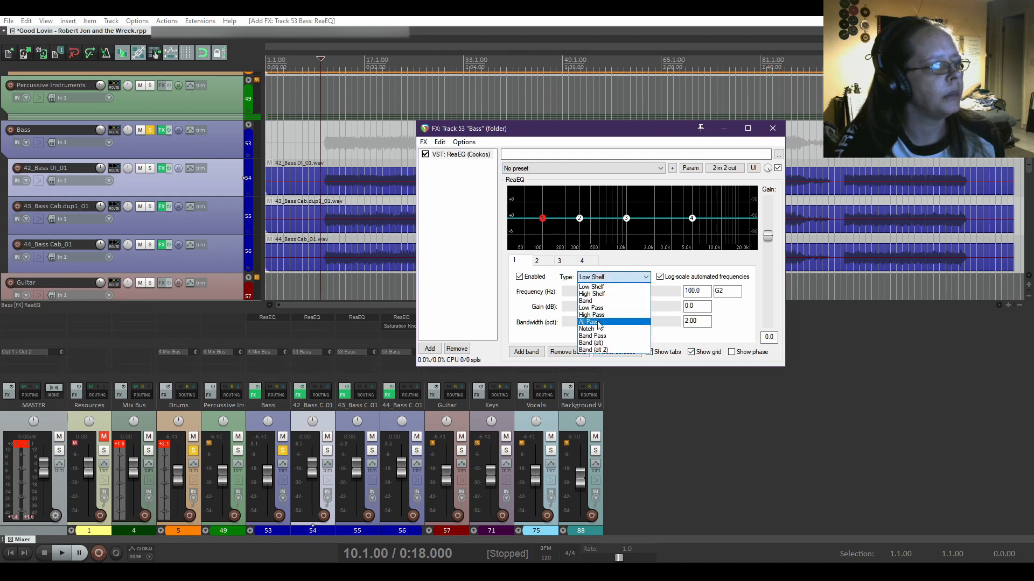
pyautogui.click(598, 316)
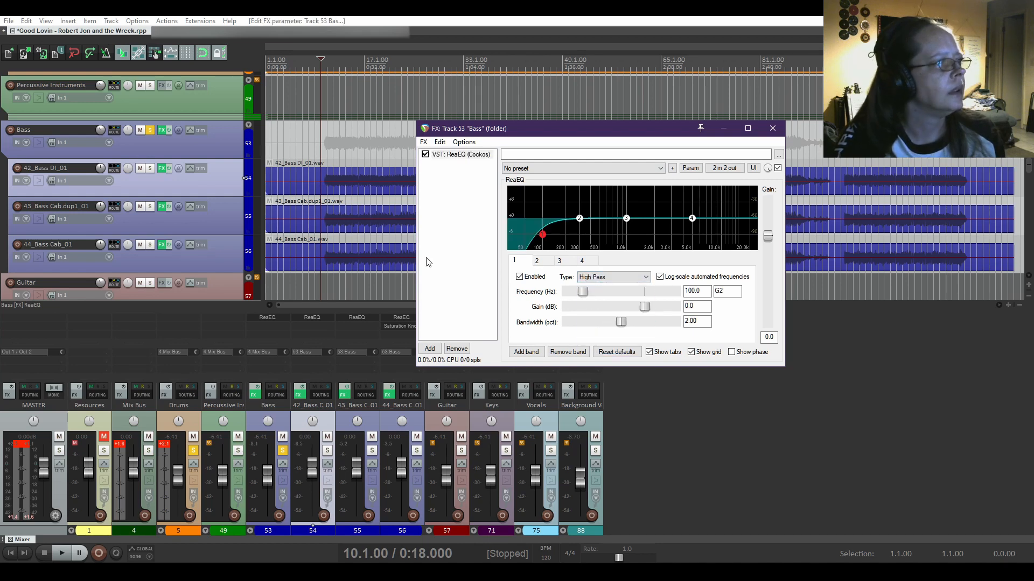
pyautogui.press('space')
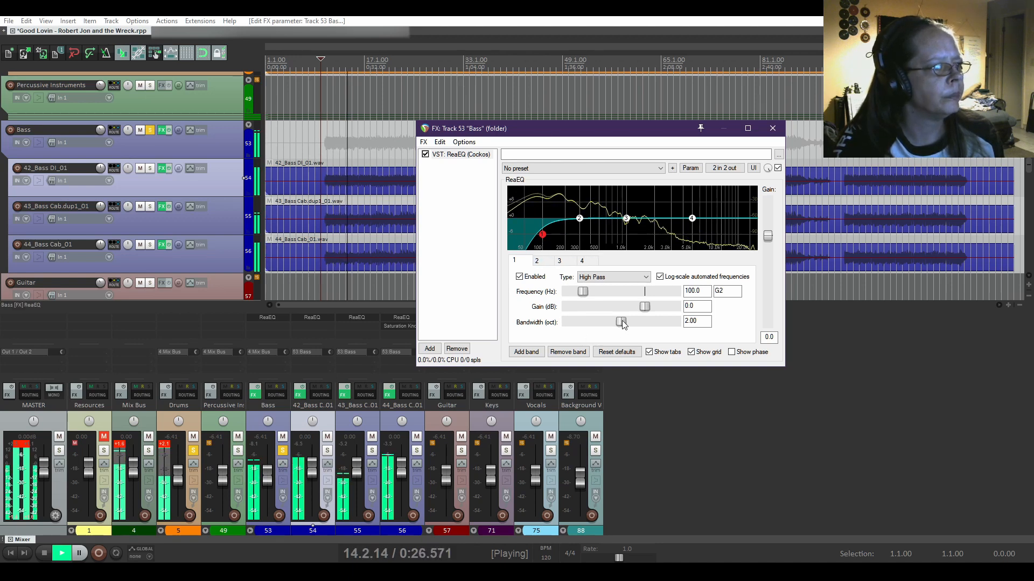
pyautogui.moveTo(621, 321); pyautogui.dragTo(612, 318)
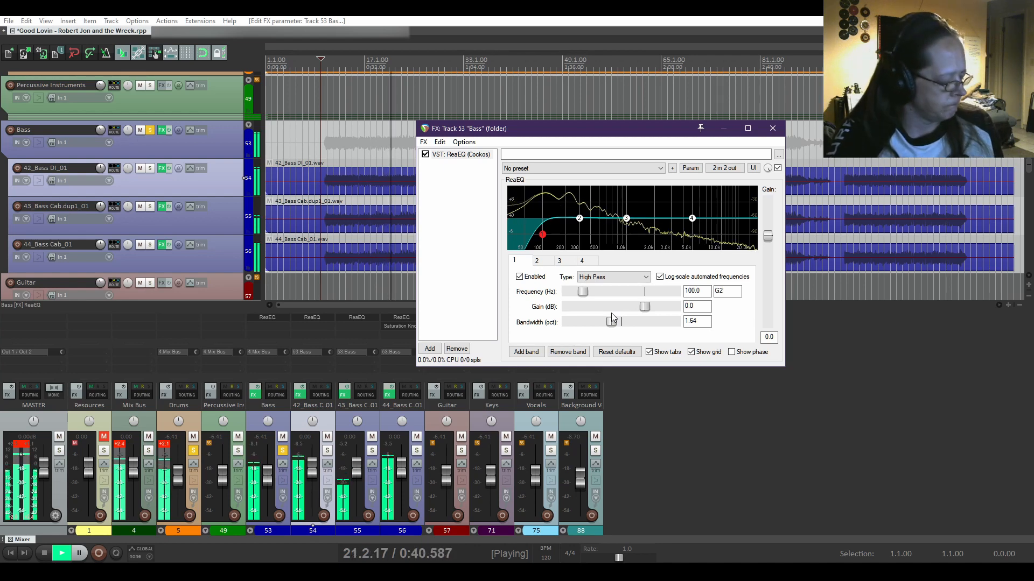
pyautogui.press('space')
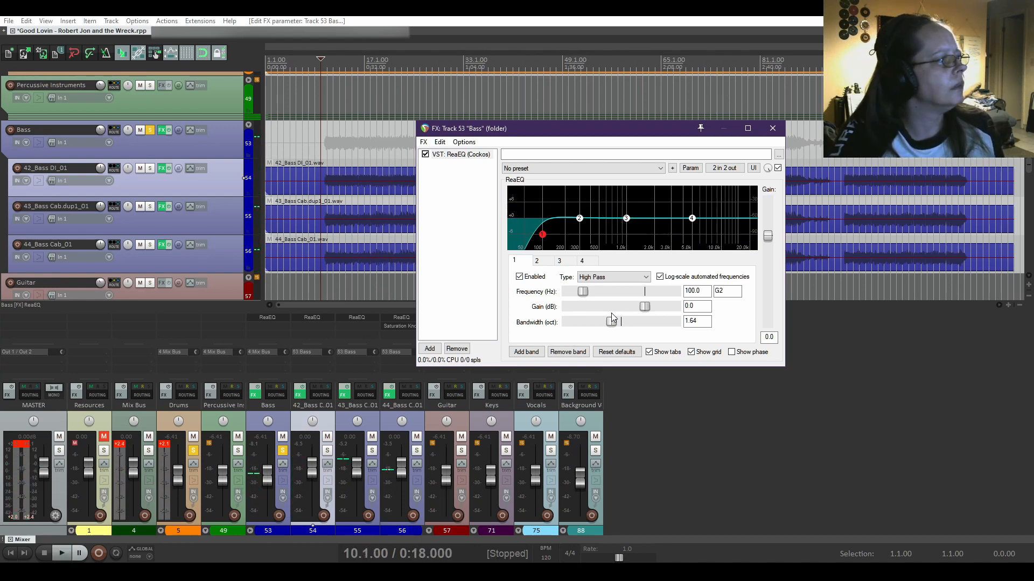
pyautogui.click(773, 129)
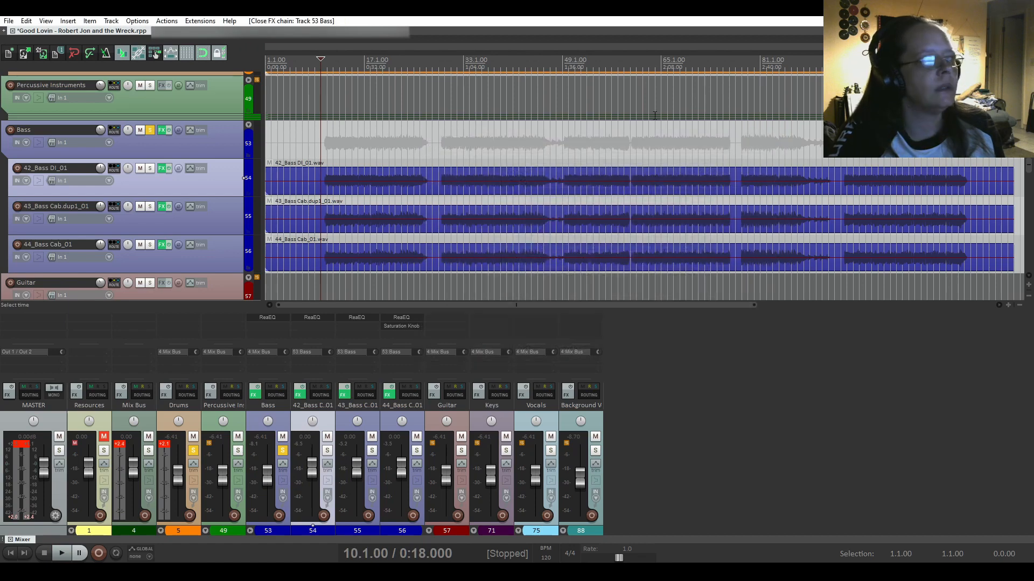
# Remove the solo from the Bass folder and from the Drums folder
pyautogui.click(150, 130)
pyautogui.scroll(6, 62, 189)
pyautogui.scroll(10, 2, 158)
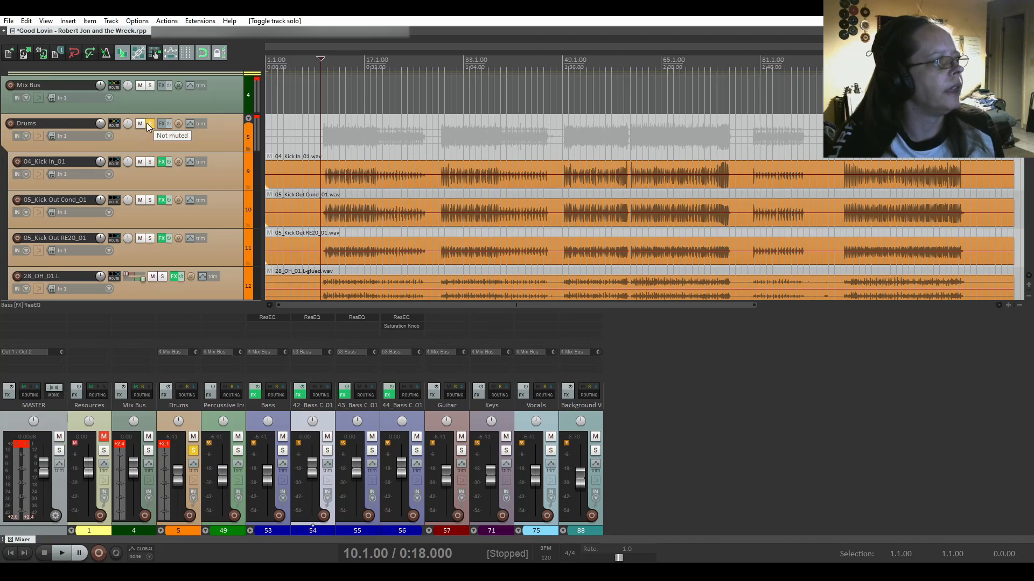
pyautogui.click(150, 124)
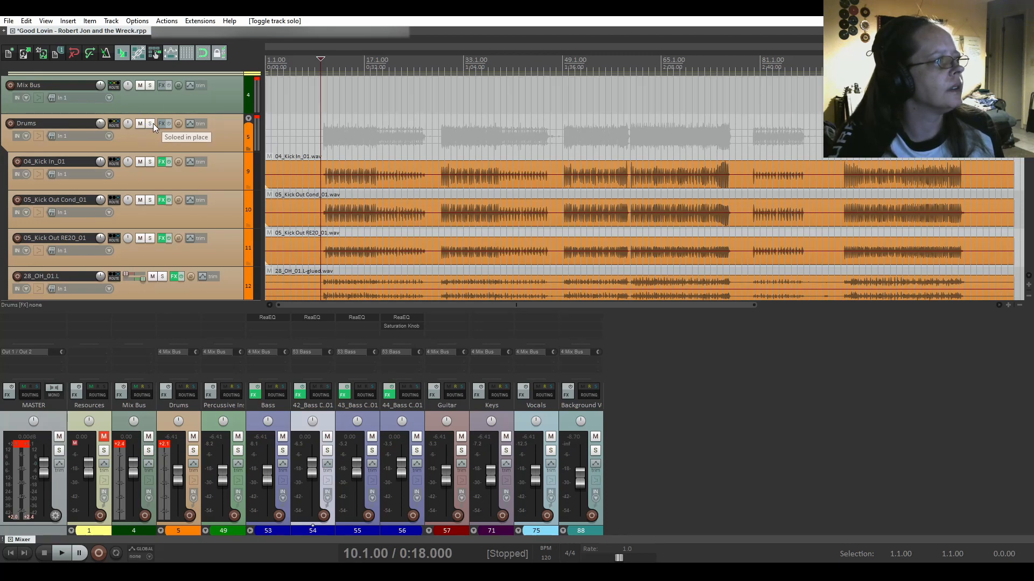
# Collapse the Drums folder and the Bass folder to their compact view
pyautogui.click(249, 118)
pyautogui.click(249, 118)
pyautogui.scroll(-7, 109, 181)
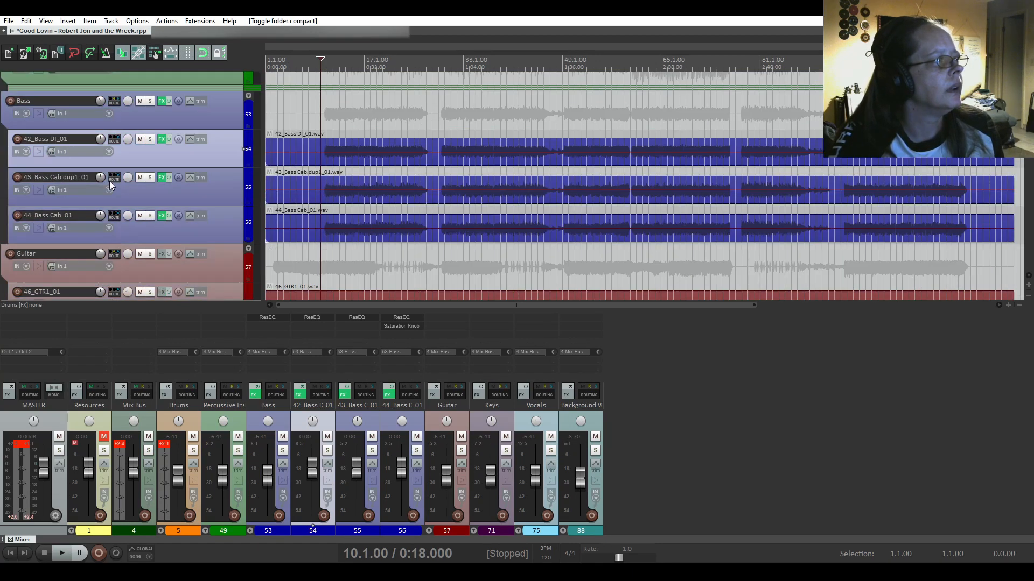
pyautogui.scroll(5, 109, 181)
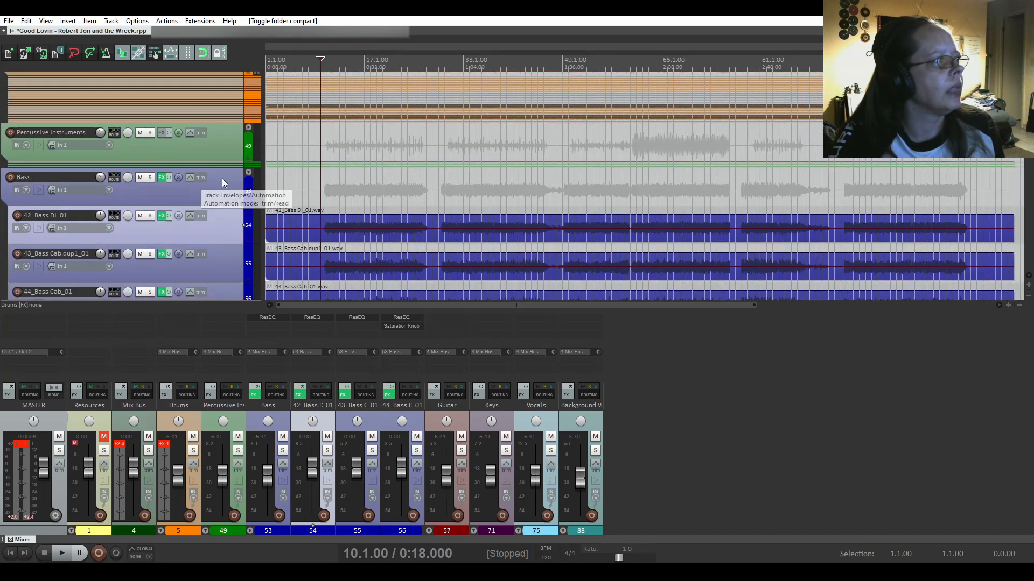
pyautogui.click(248, 173)
pyautogui.click(249, 173)
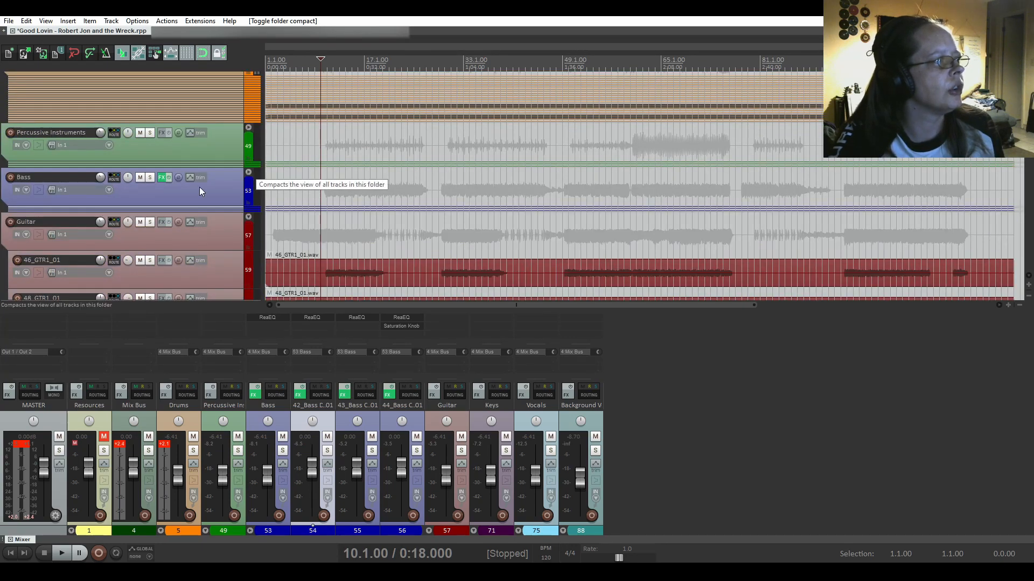
# Solo the Guitar folder and listen to it from measure 2 while looking over its tracks, then stop and clear the solo
pyautogui.scroll(-2, 205, 222)
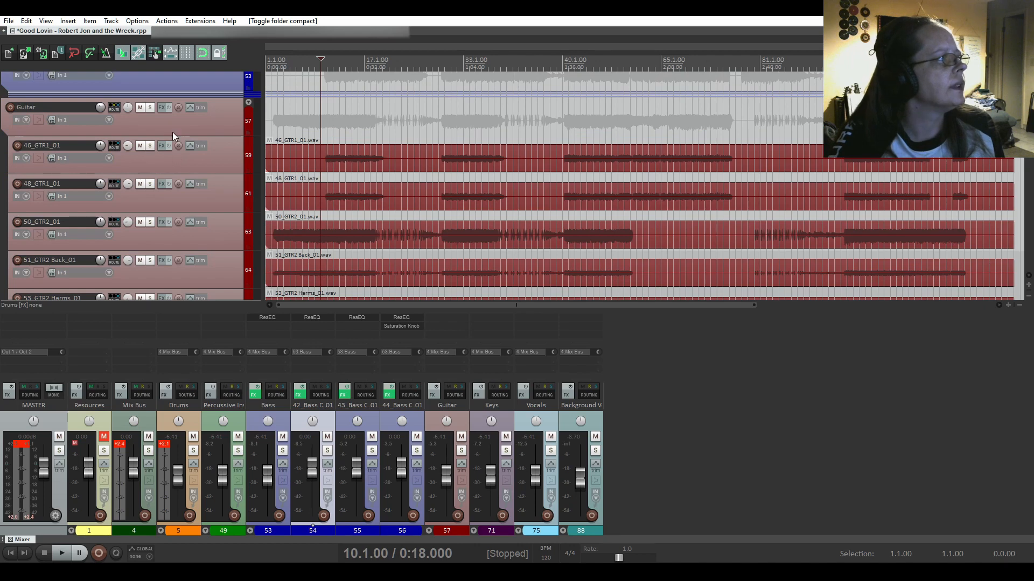
pyautogui.click(150, 107)
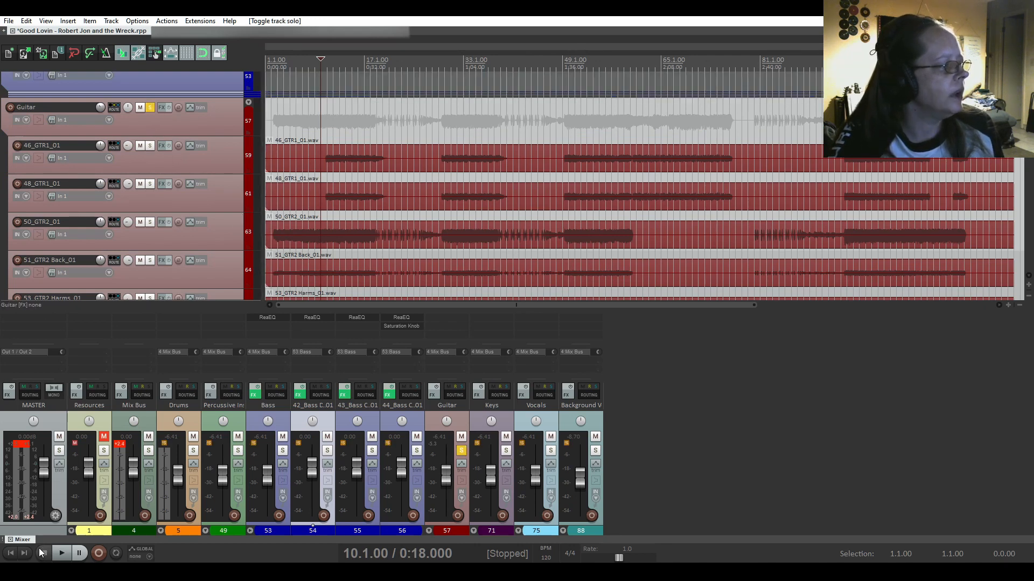
pyautogui.click(10, 553)
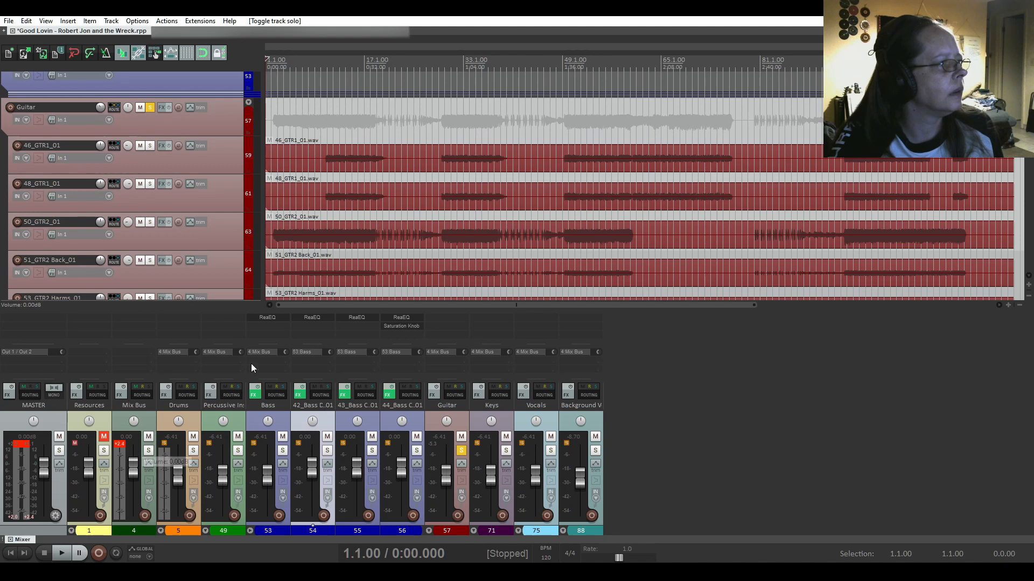
pyautogui.click(270, 276)
pyautogui.press('space')
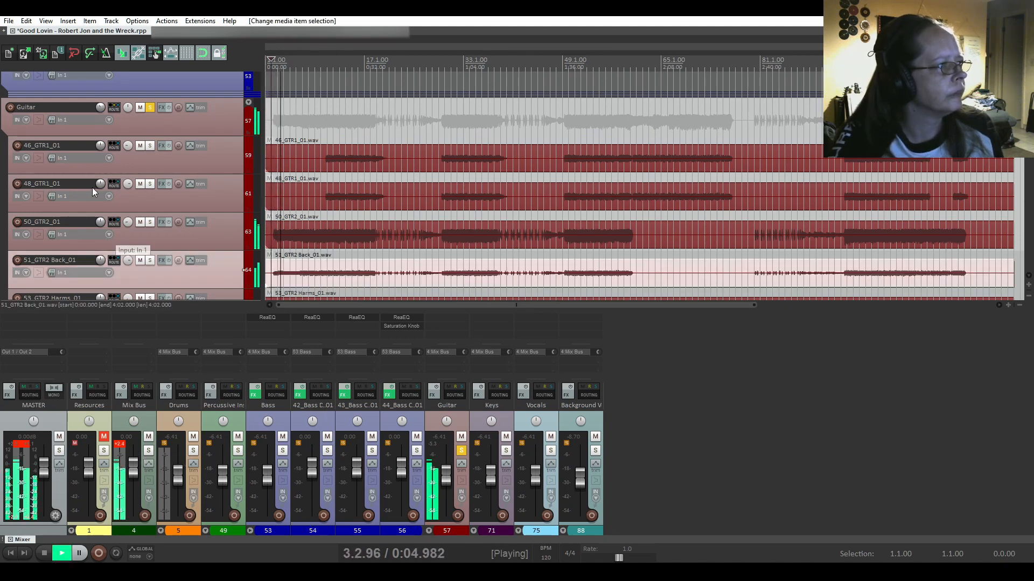
pyautogui.scroll(-4, 49, 175)
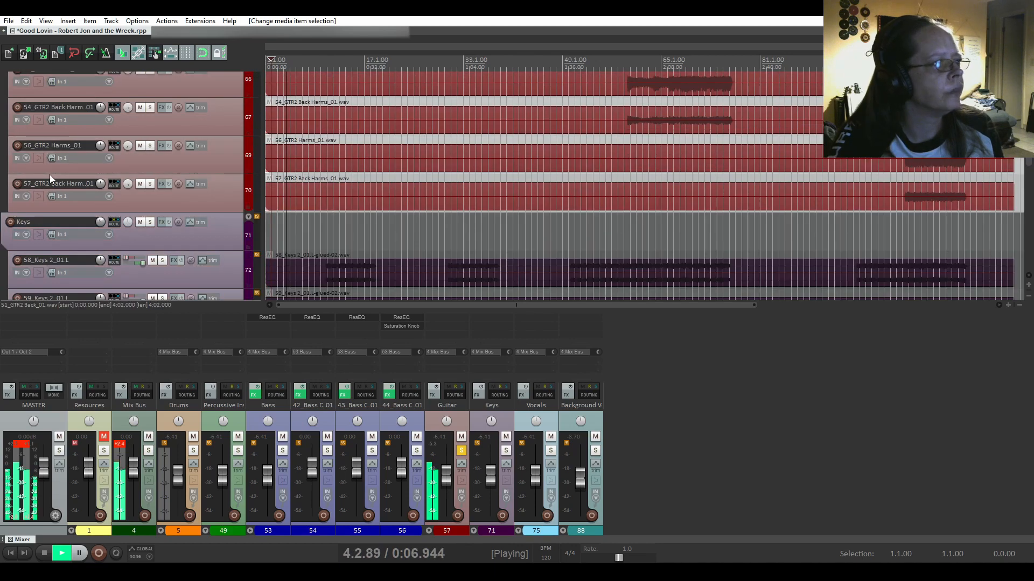
pyautogui.scroll(4, 50, 175)
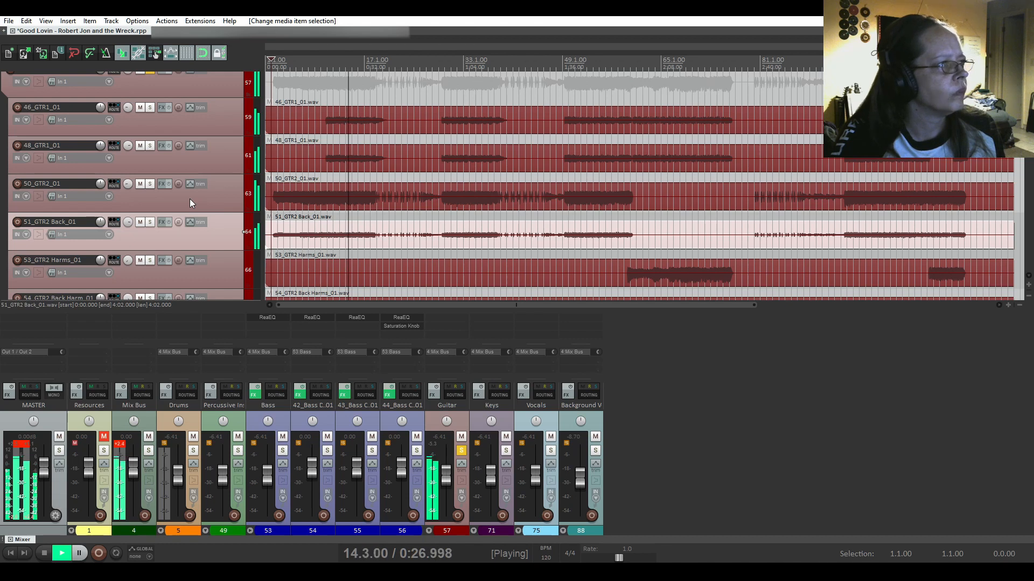
pyautogui.press('space')
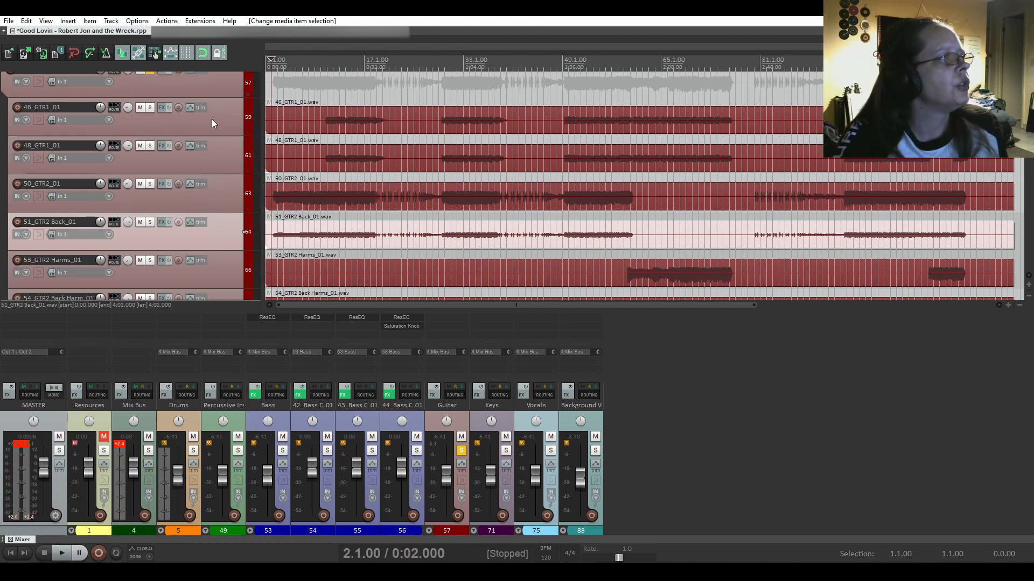
pyautogui.scroll(1, 147, 74)
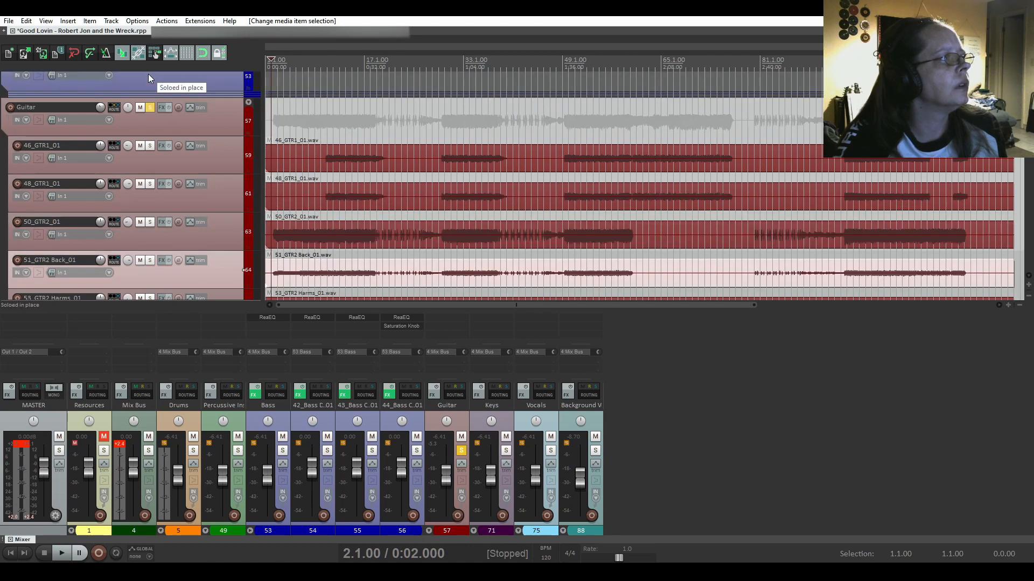
pyautogui.click(149, 107)
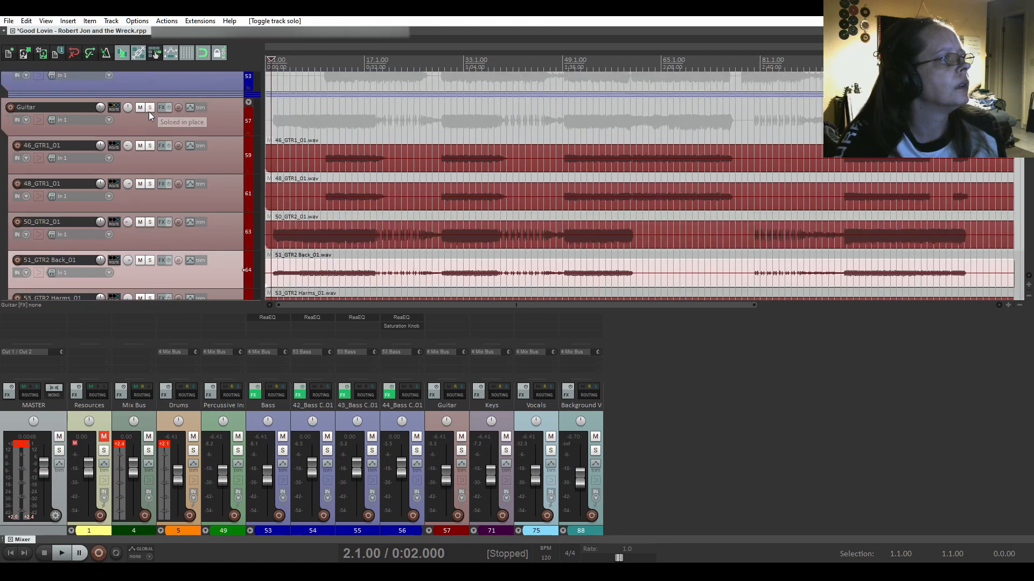
# Solo 46_GTR1_01 and 48_GTR1_01, listen to both from measure 10, then stop and clear their solos
pyautogui.click(150, 147)
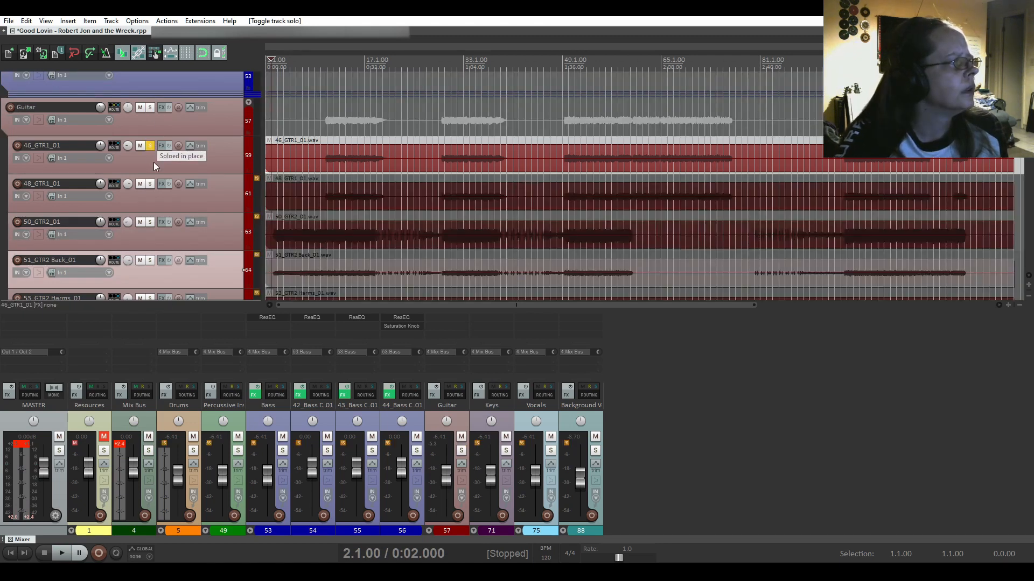
pyautogui.click(152, 185)
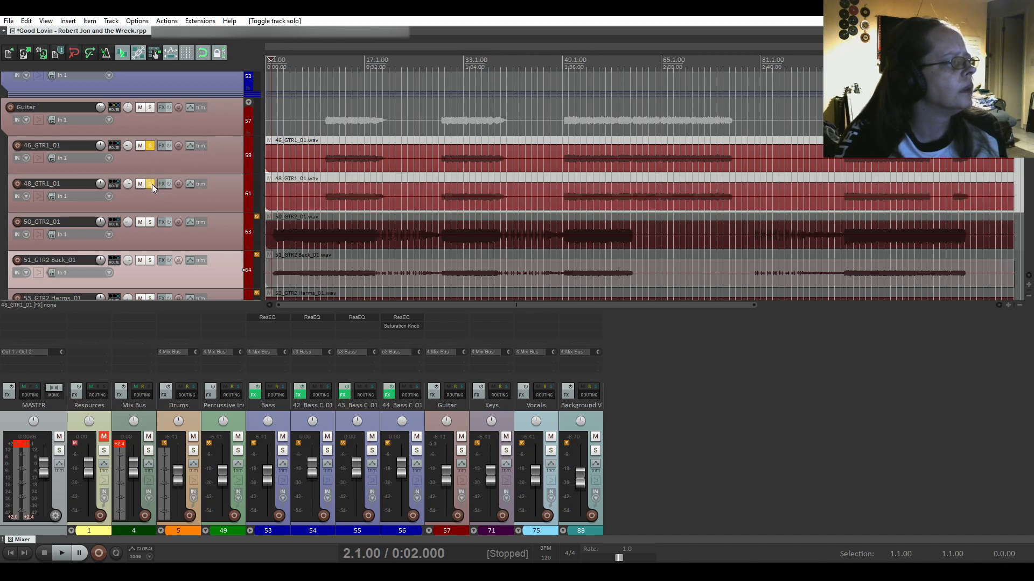
pyautogui.click(321, 144)
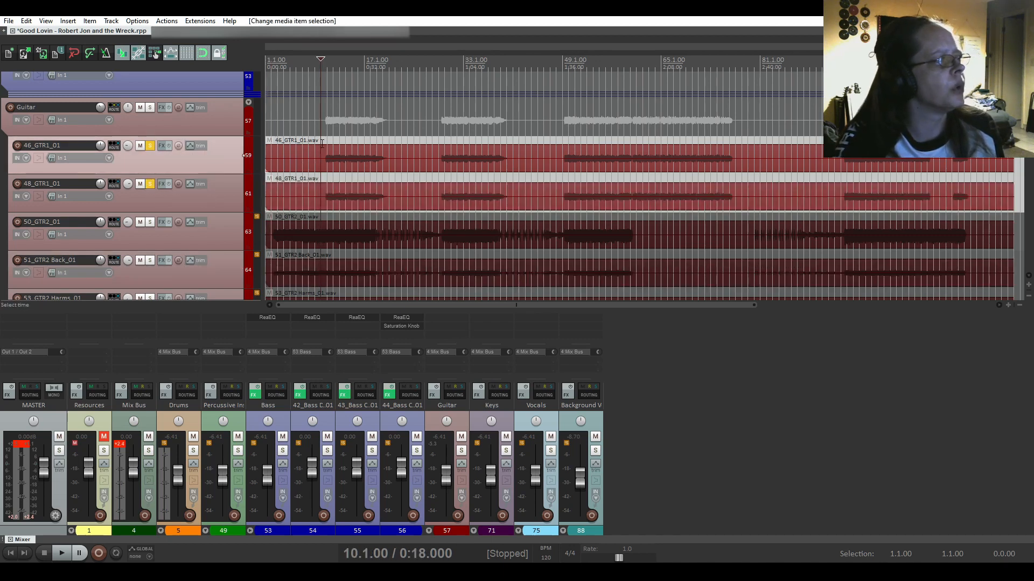
pyautogui.press('space')
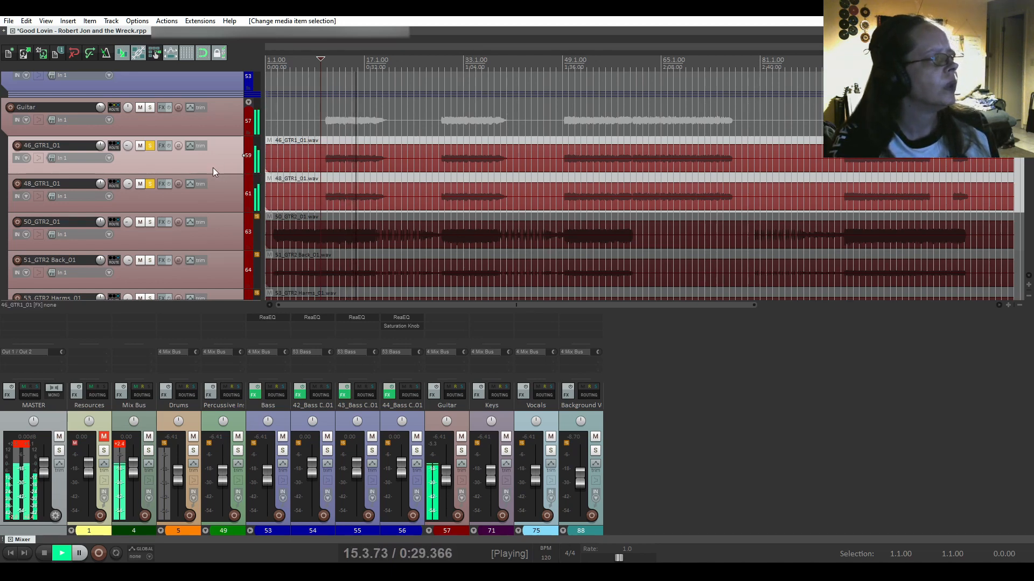
pyautogui.press('space')
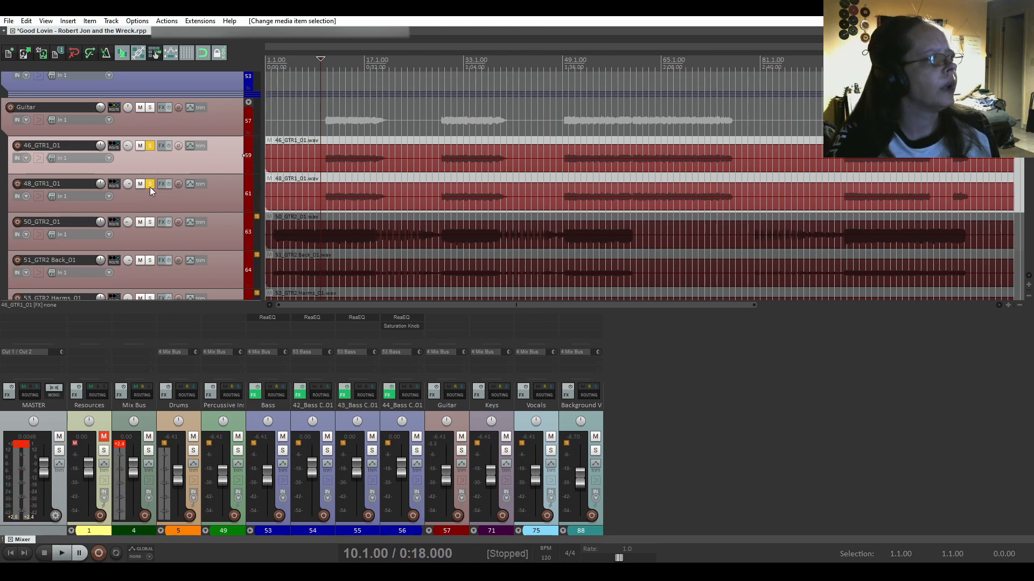
pyautogui.click(150, 185)
pyautogui.click(150, 147)
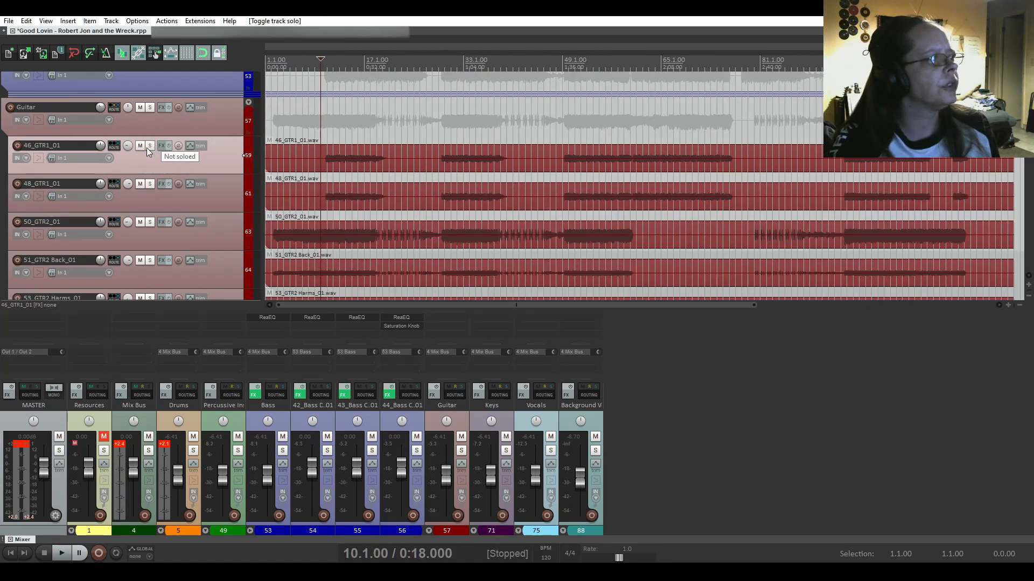
# Solo 46_GTR1_01, add the Cockos ReaEQ to it and move its effects window clear of the track controls
pyautogui.click(148, 147)
pyautogui.click(161, 146)
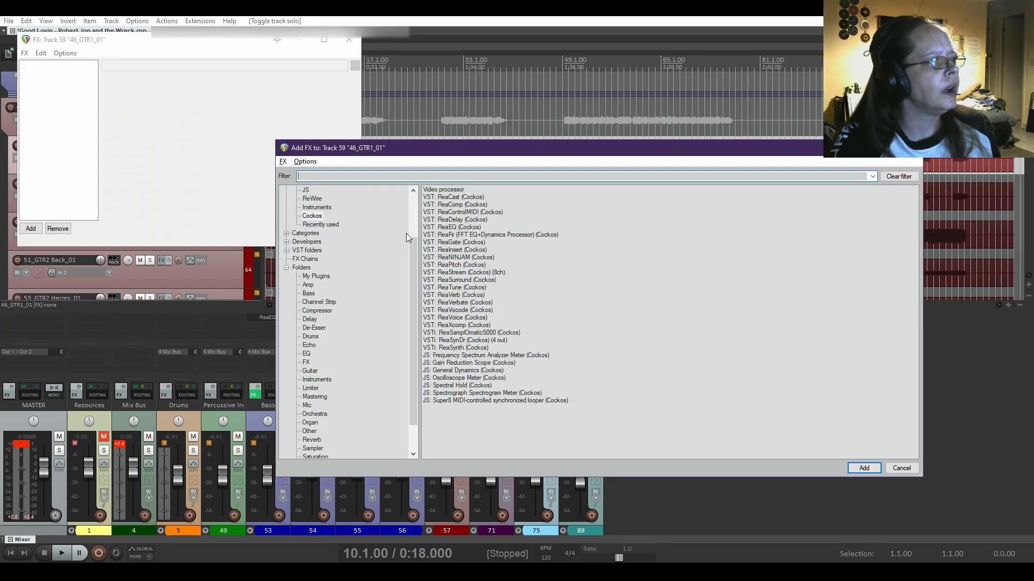
pyautogui.doubleClick(453, 227)
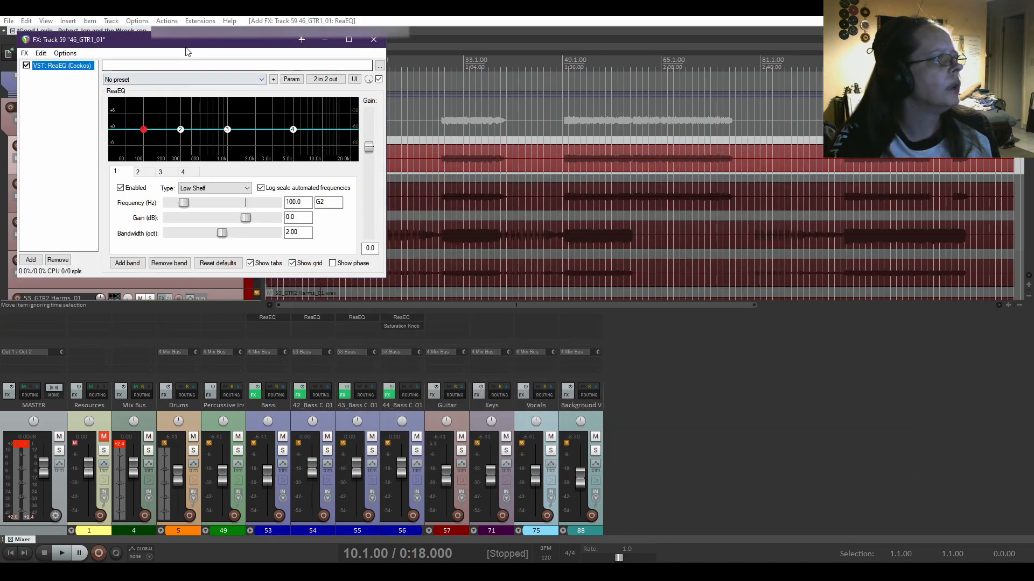
pyautogui.moveTo(231, 39); pyautogui.dragTo(660, 193)
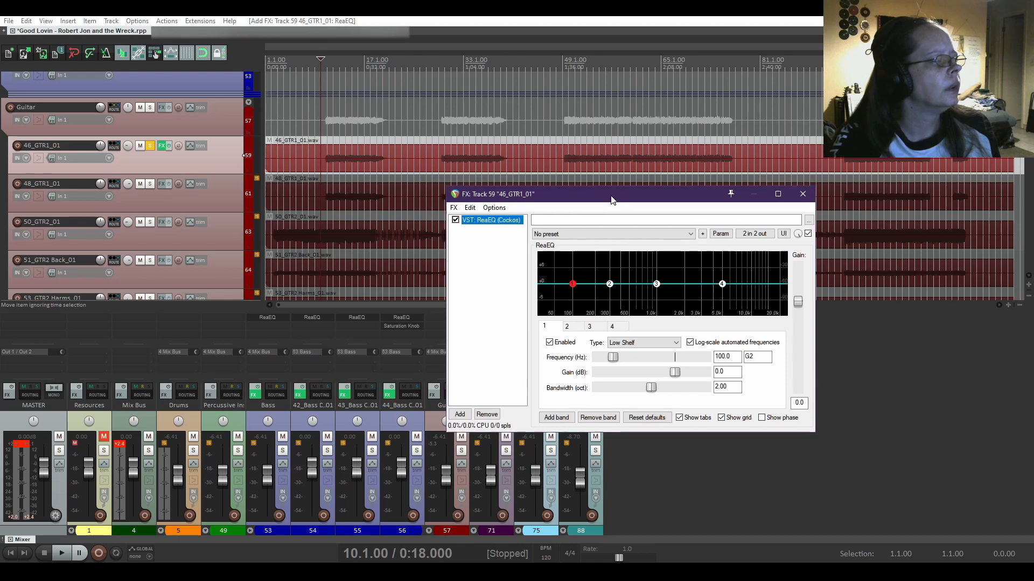
# Change ReaEQ band 1 on 46_GTR1_01 to High Pass and compare the sound with the effect bypassed and enabled during playback
pyautogui.click(616, 343)
pyautogui.click(639, 381)
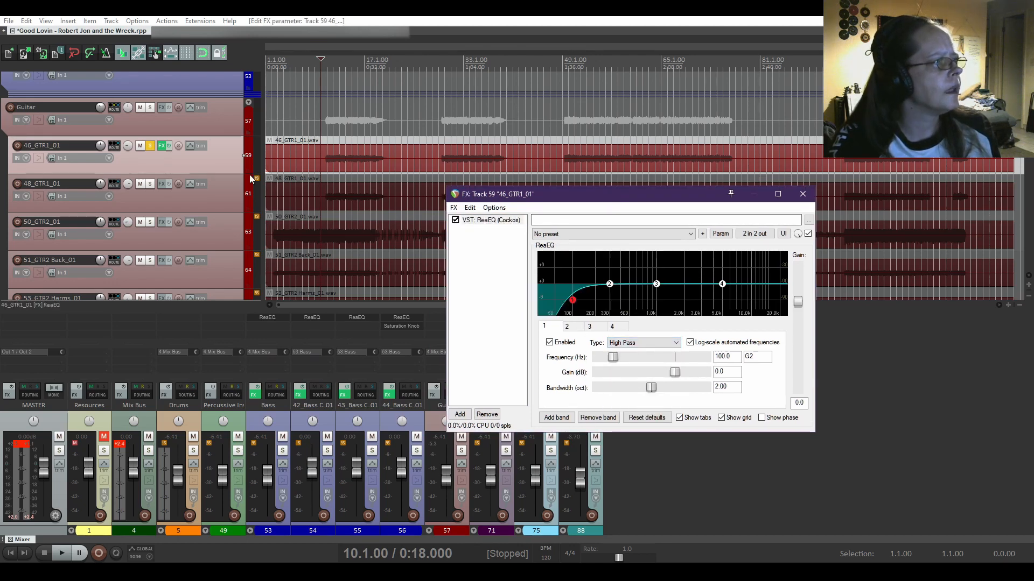
pyautogui.press('space')
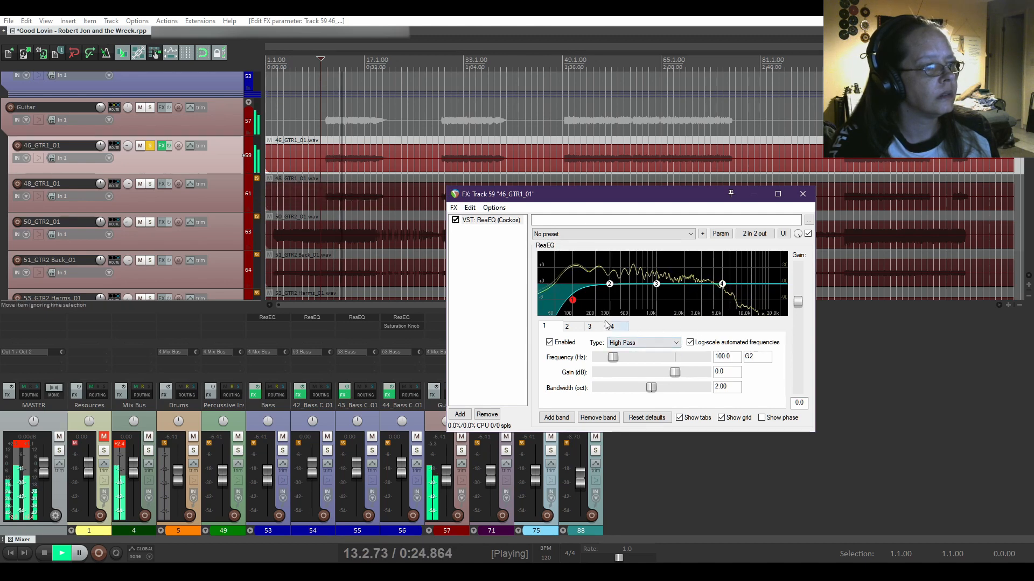
pyautogui.click(455, 220)
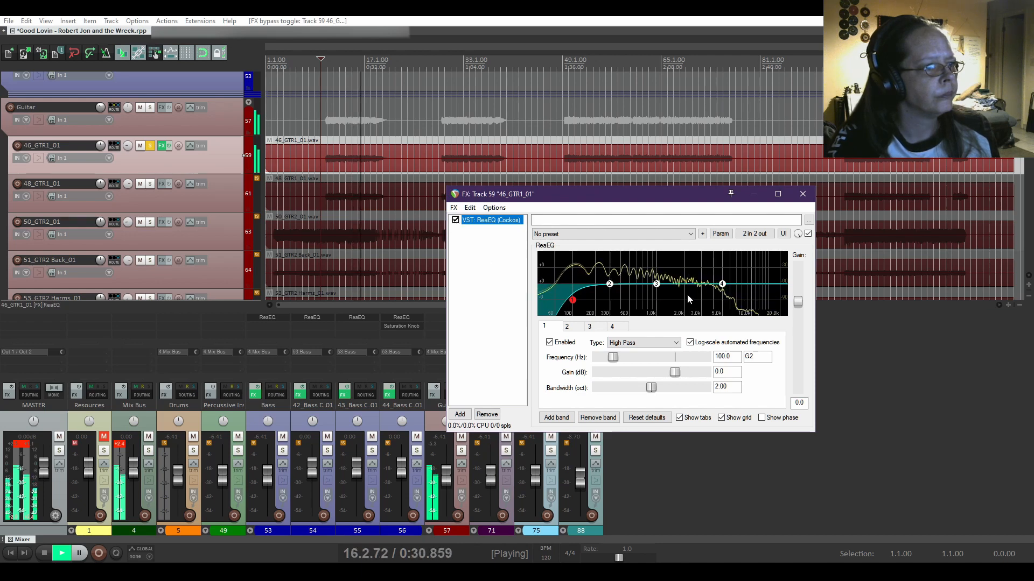
# Change ReaEQ band 4 on 46_GTR1_01 to Low Pass and stop playback
pyautogui.click(722, 285)
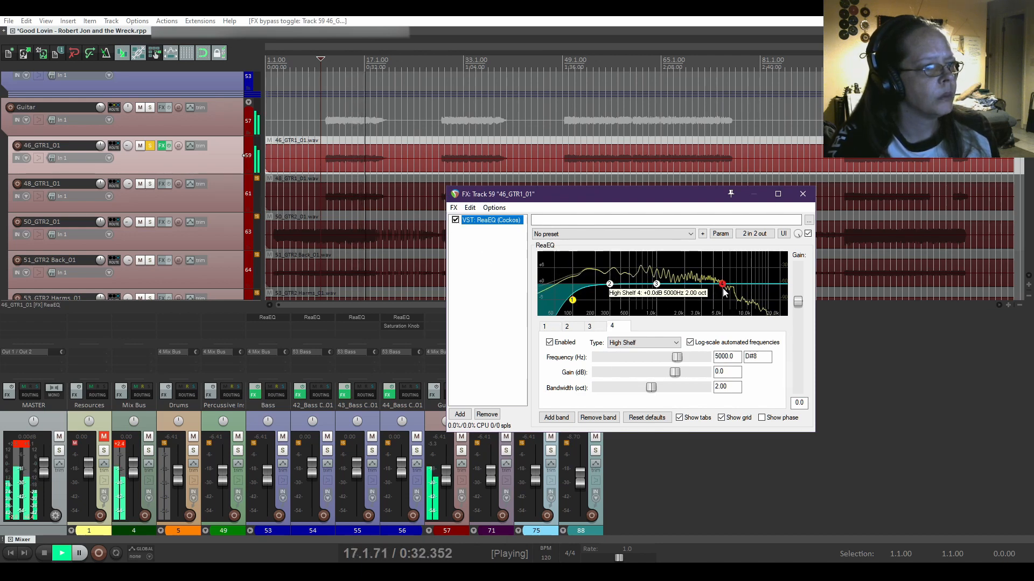
pyautogui.click(677, 343)
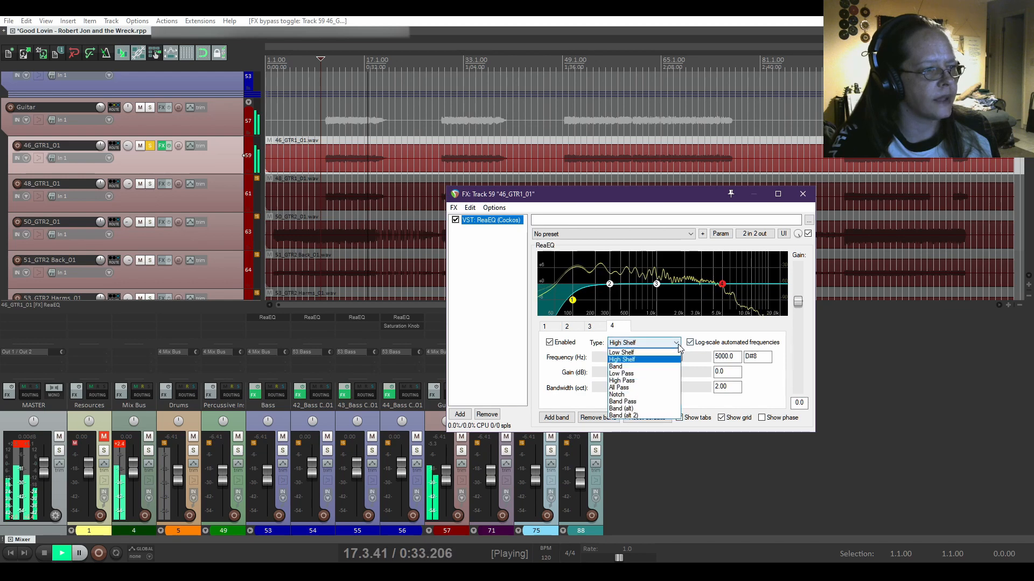
pyautogui.click(642, 374)
pyautogui.press('space')
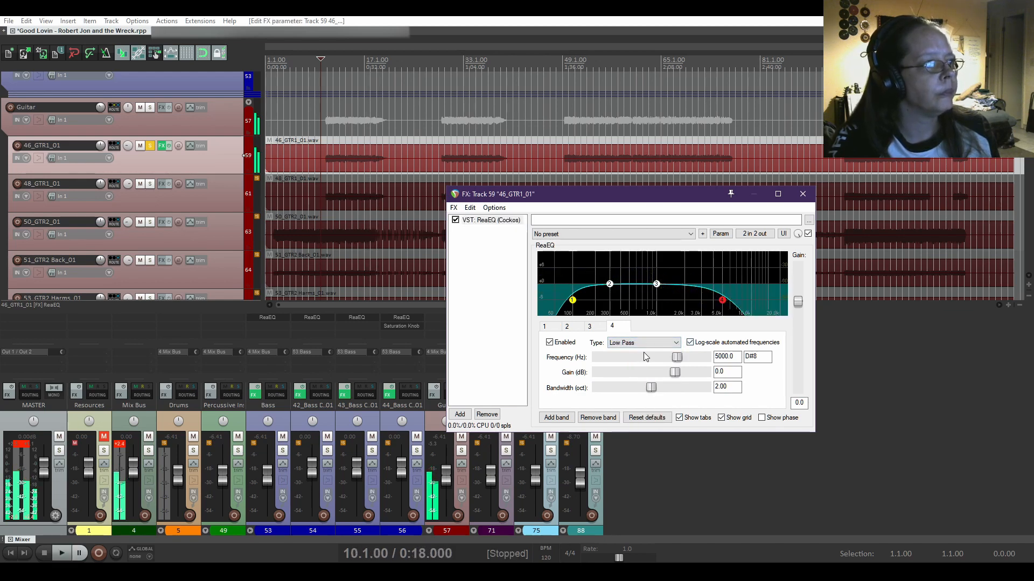
# Play 46_GTR1_01 and raise ReaEQ's band 4 low-pass frequency to about 7006 Hz, stopping playback once it is set
pyautogui.press('space')
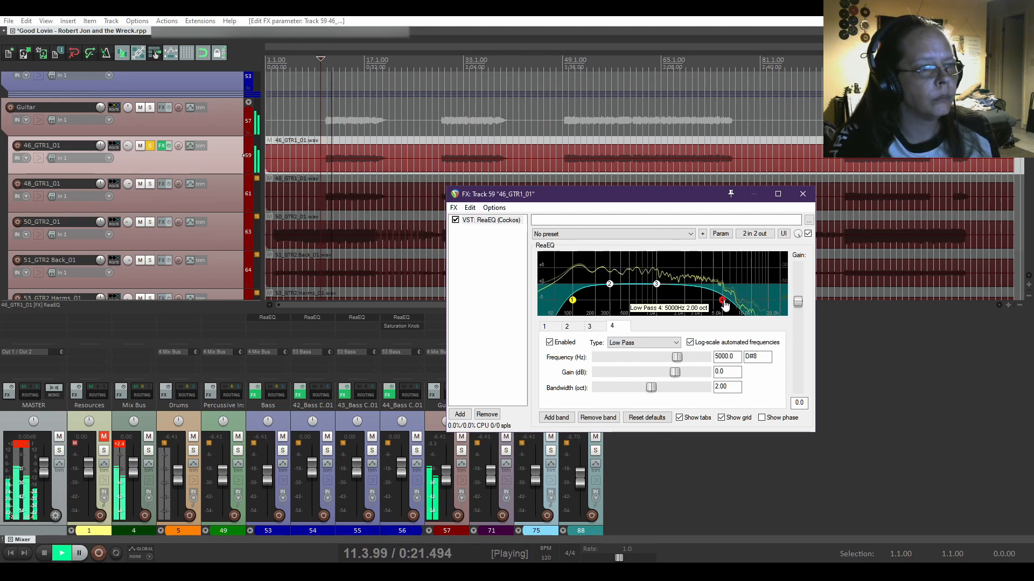
pyautogui.moveTo(727, 303); pyautogui.dragTo(738, 307)
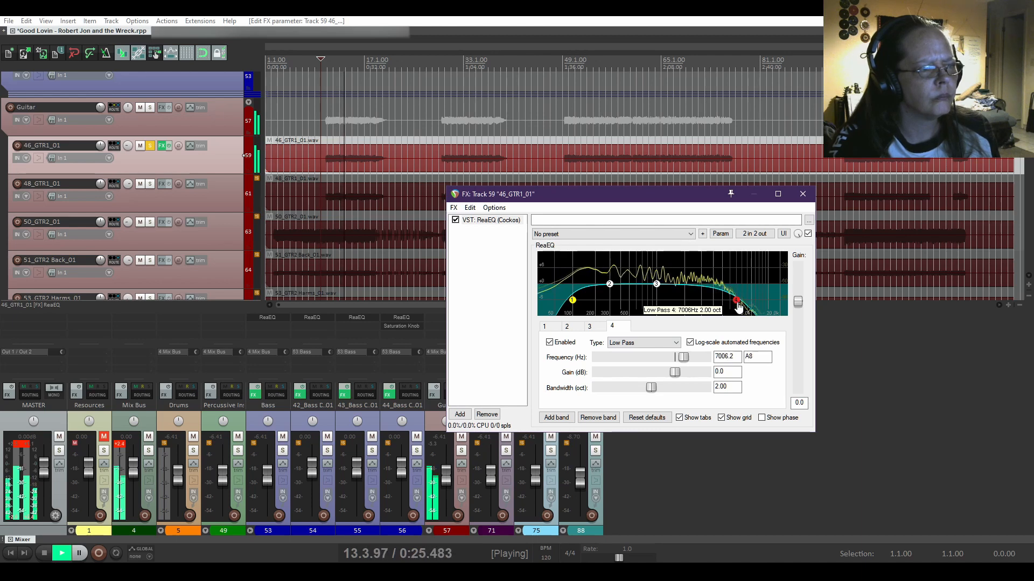
pyautogui.press('space')
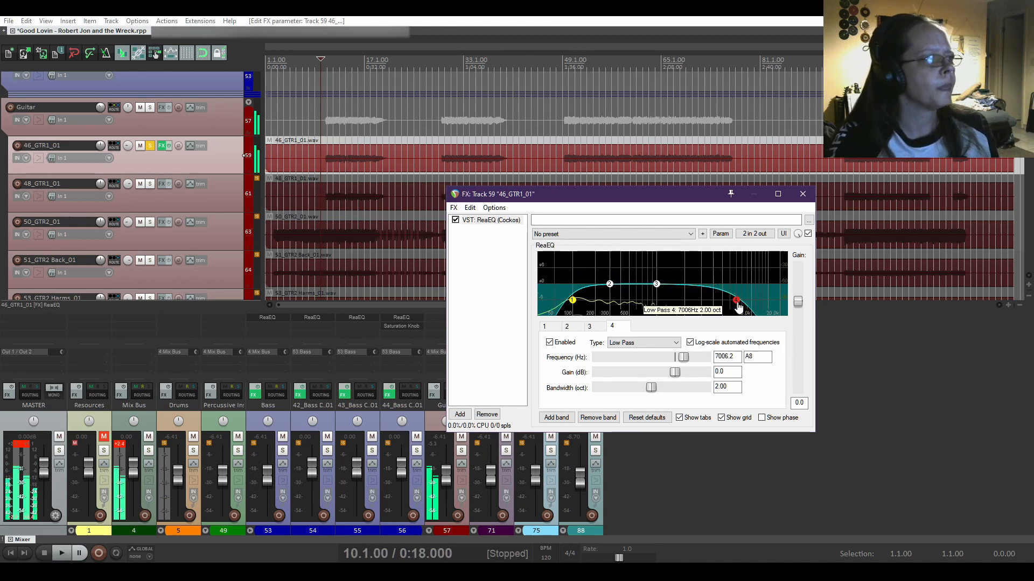
# Copy the ReaEQ from 46_GTR1_01 to 48_GTR1_01, soloing 48_GTR1_01 as well and dismissing the effects browser
pyautogui.rightClick(491, 225)
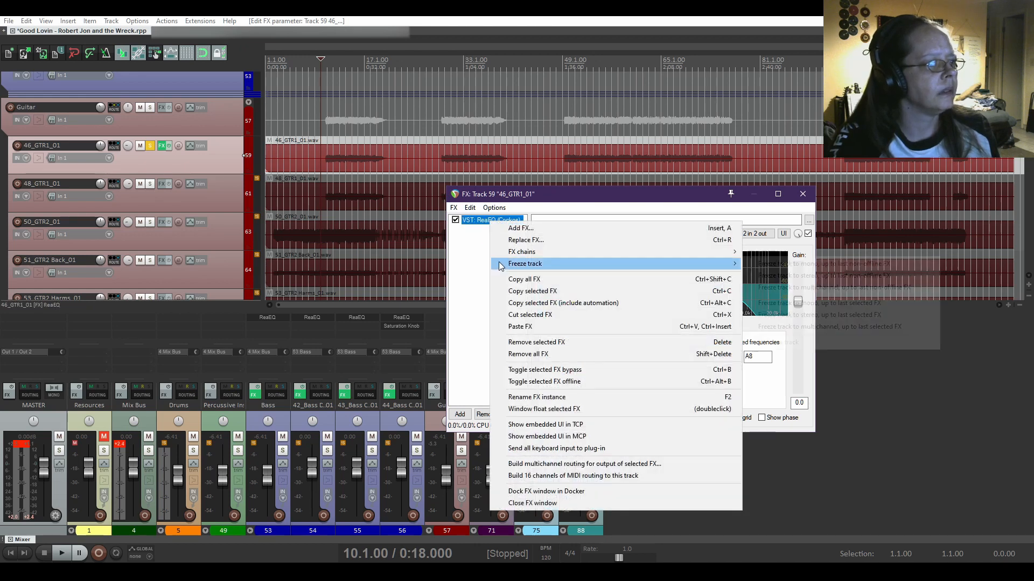
pyautogui.click(512, 293)
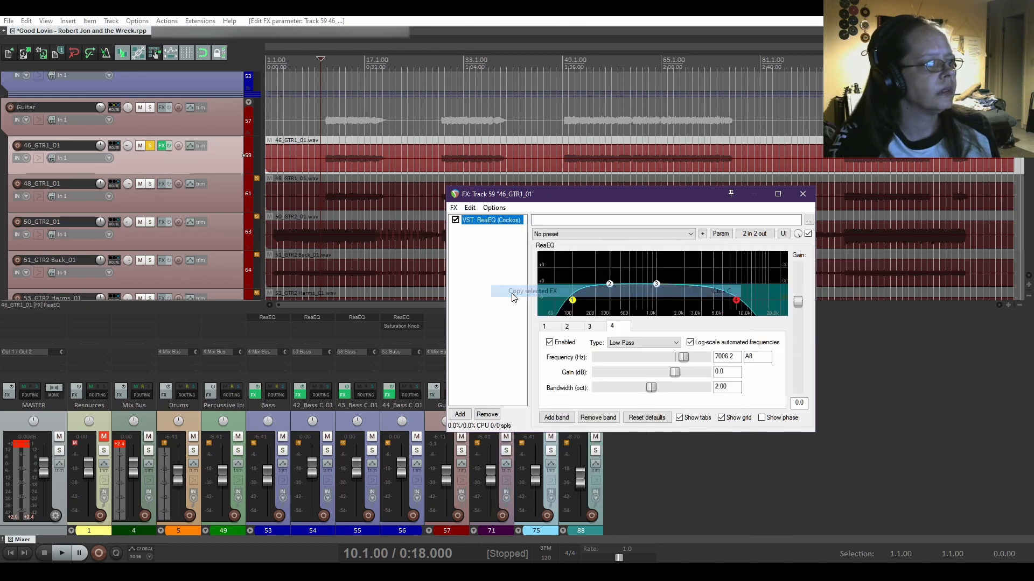
pyautogui.click(803, 194)
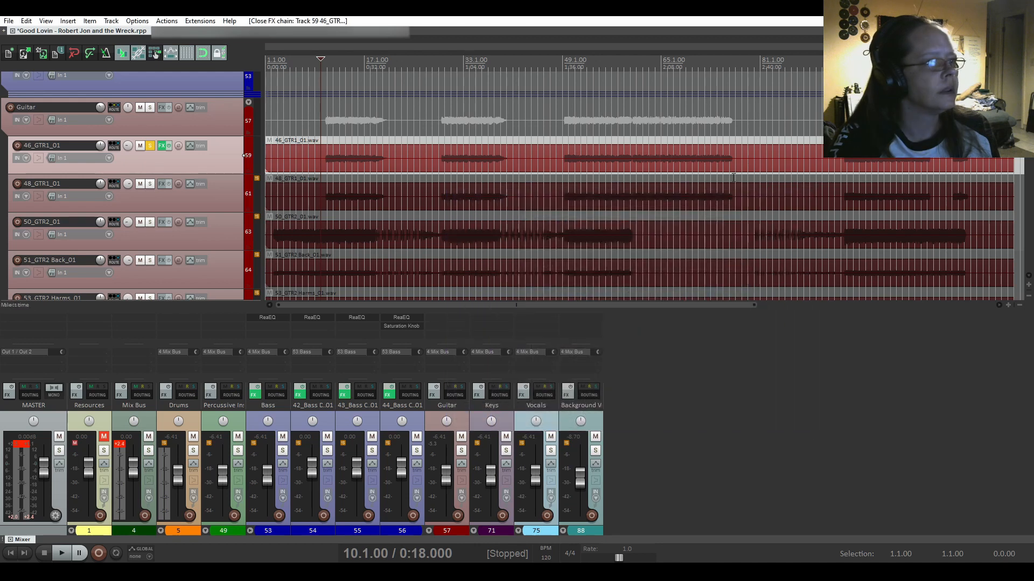
pyautogui.click(149, 183)
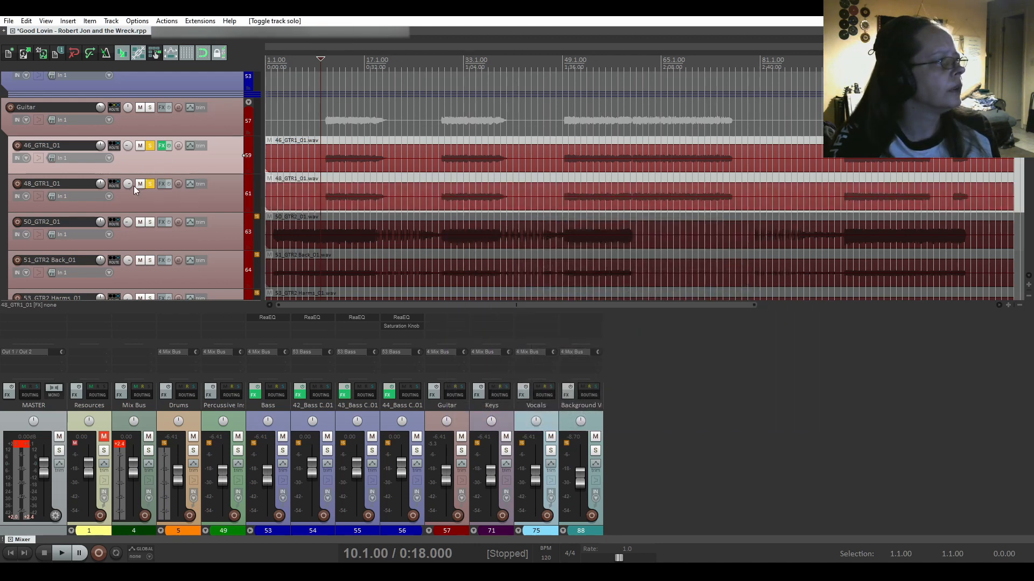
pyautogui.click(163, 186)
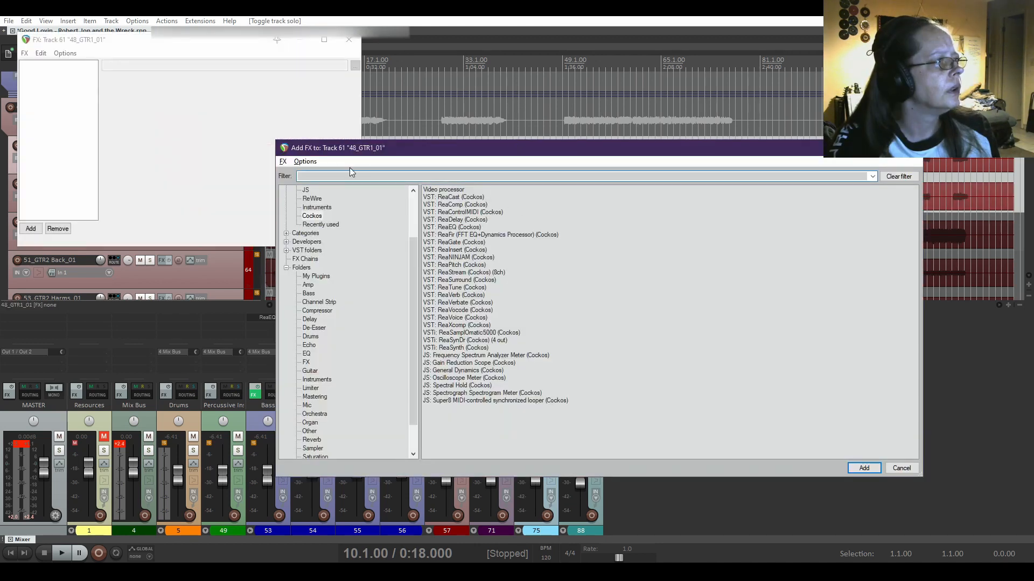
pyautogui.rightClick(34, 97)
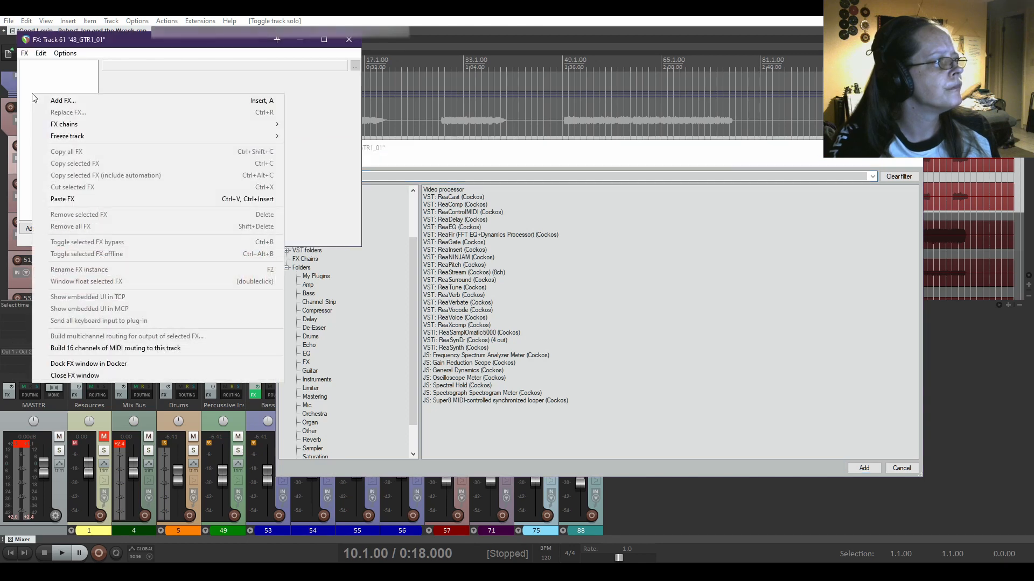
pyautogui.click(72, 200)
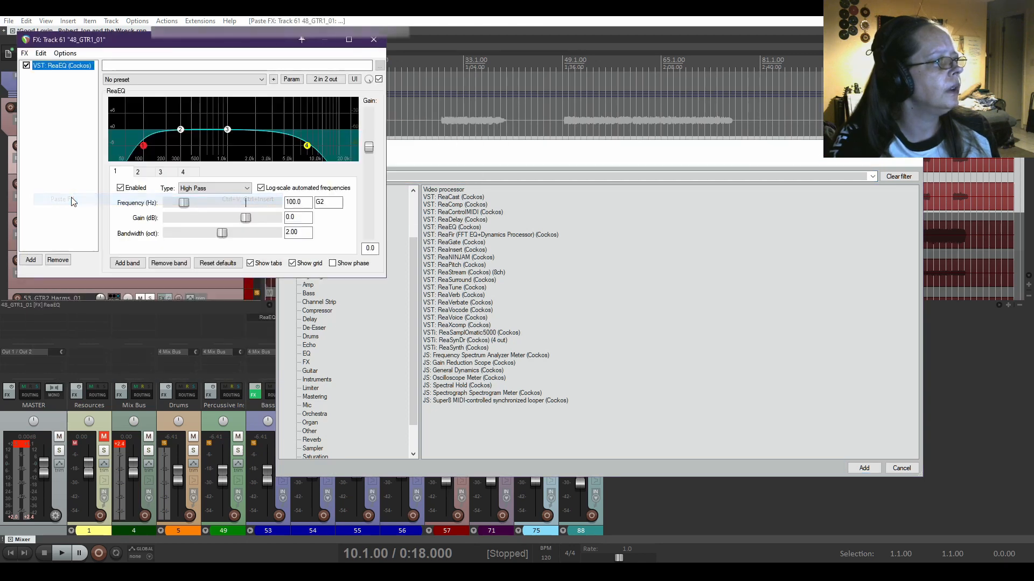
pyautogui.click(916, 143)
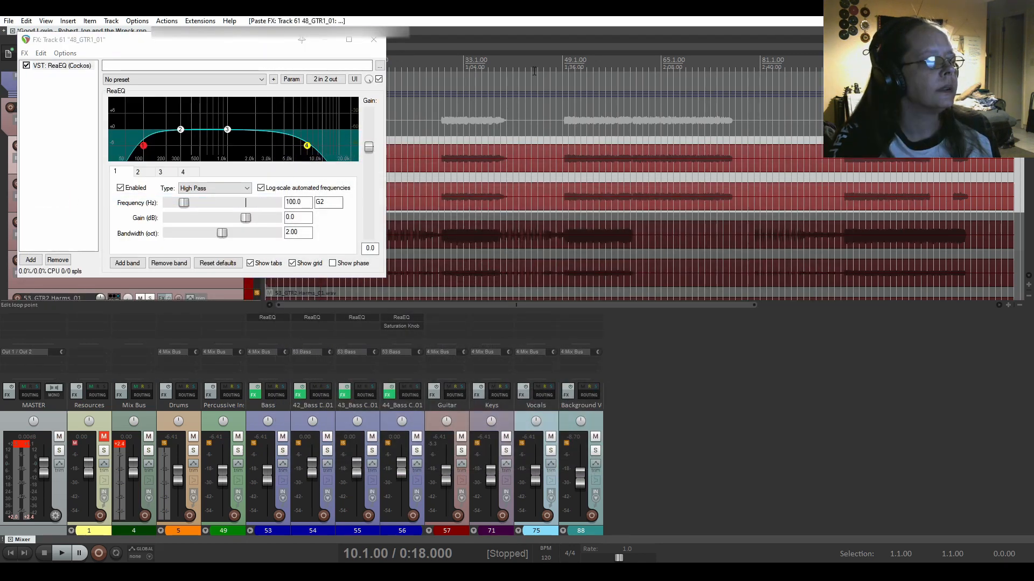
# Move the effects window off the track controls and play 48_GTR1_01 with and without 46_GTR1_01 soloed to compare them
pyautogui.moveTo(158, 42); pyautogui.dragTo(563, 187)
pyautogui.press('space')
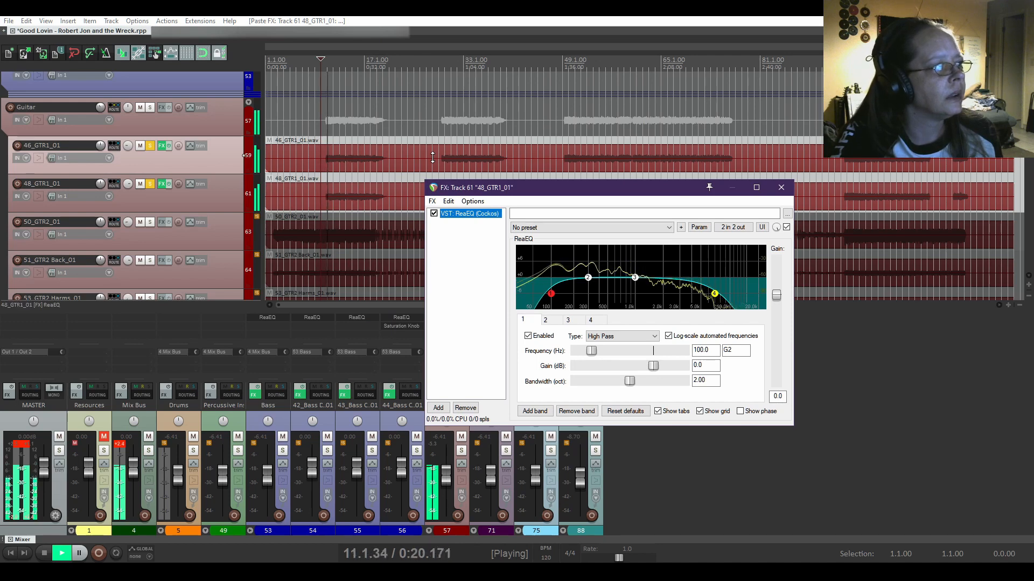
pyautogui.click(150, 148)
pyautogui.click(150, 147)
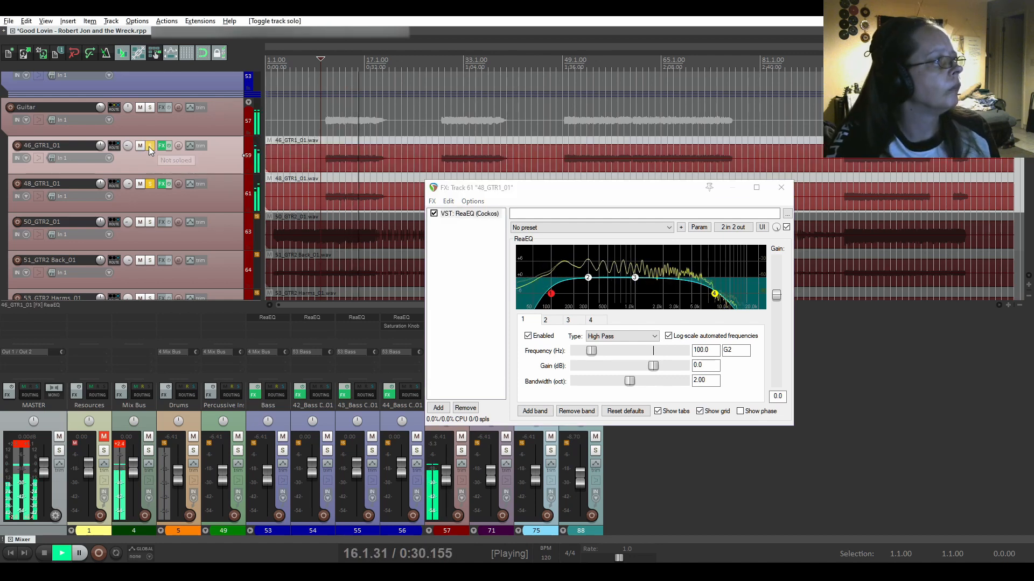
pyautogui.click(150, 147)
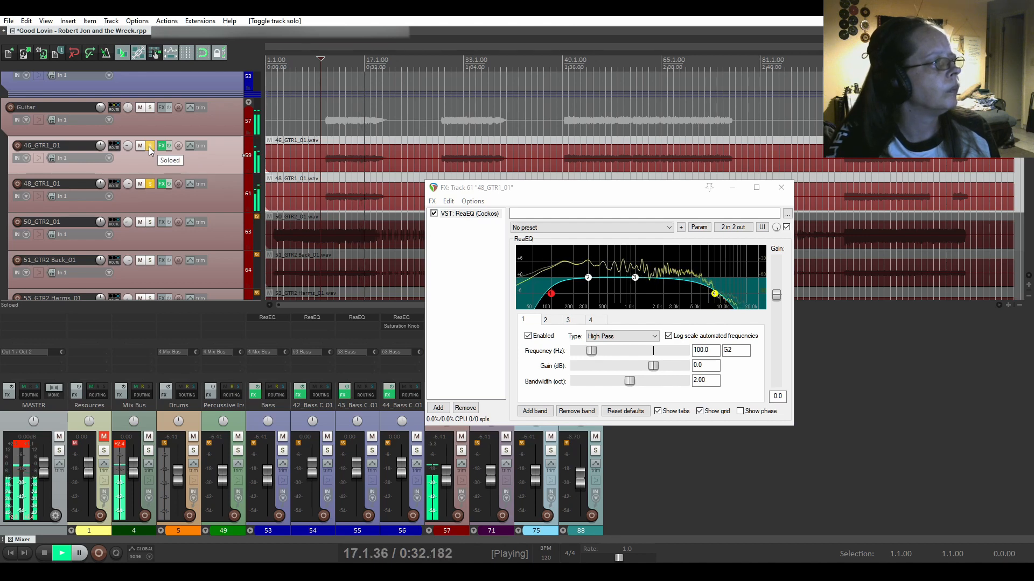
pyautogui.click(149, 147)
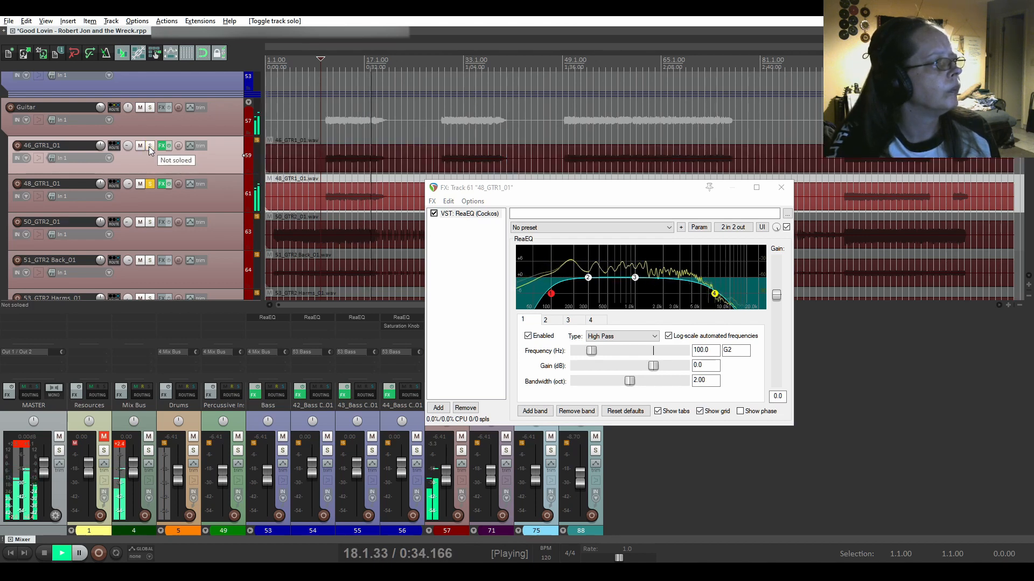
pyautogui.click(151, 146)
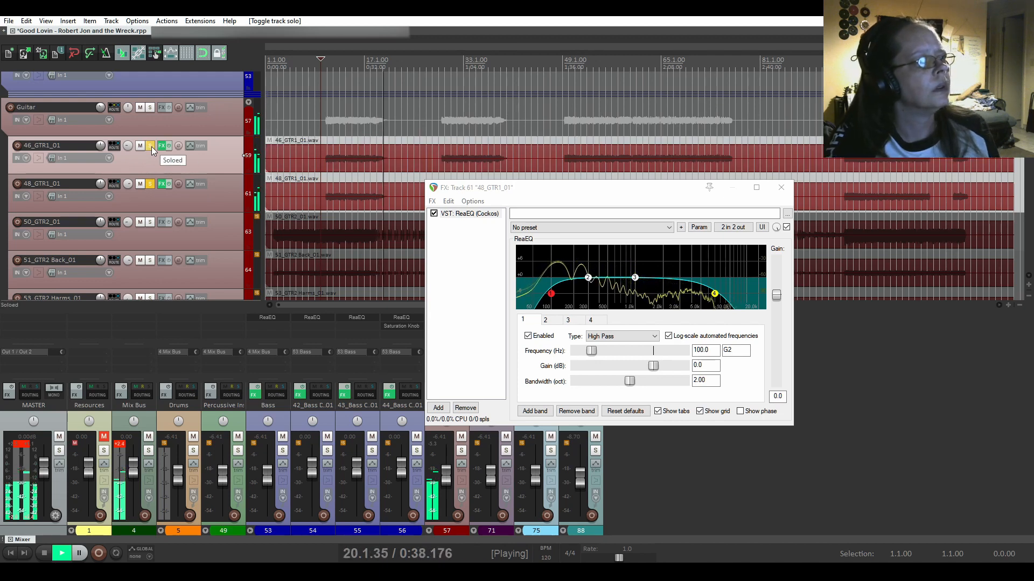
pyautogui.press('space')
# Clear the solos on 46_GTR1_01 and 48_GTR1_01 and close the effects window of 48_GTR1_01
pyautogui.click(151, 146)
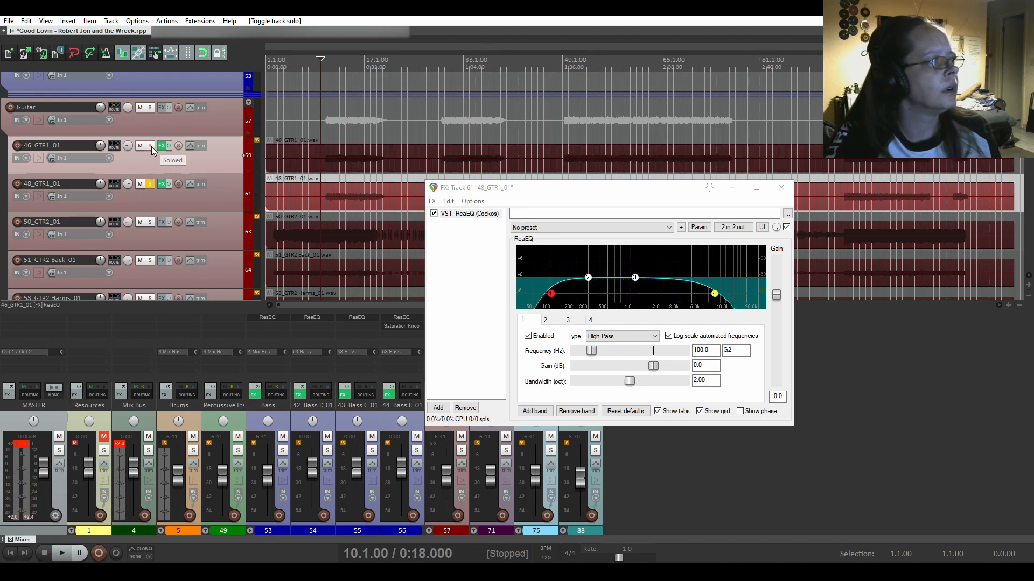
pyautogui.click(150, 183)
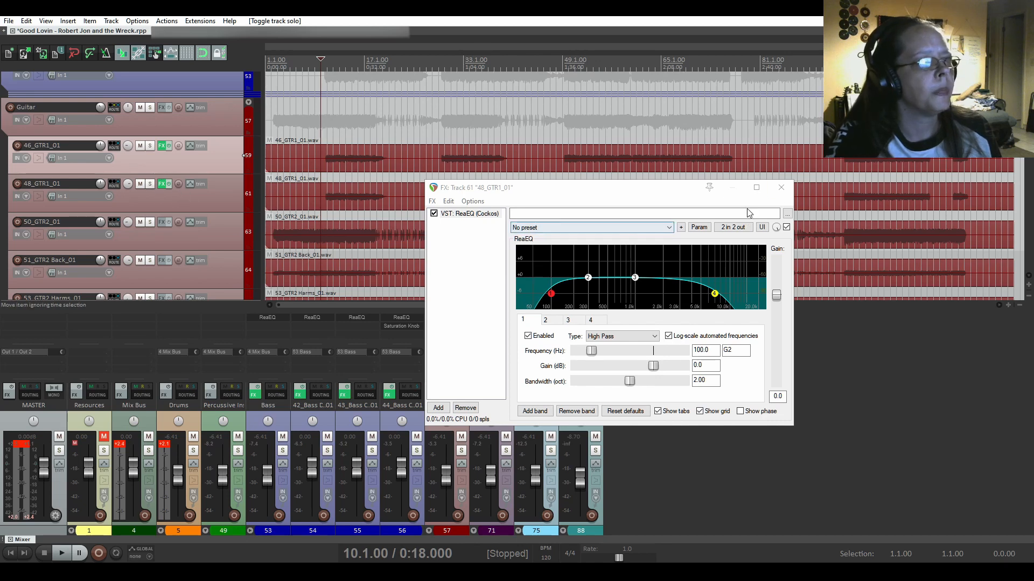
pyautogui.click(781, 188)
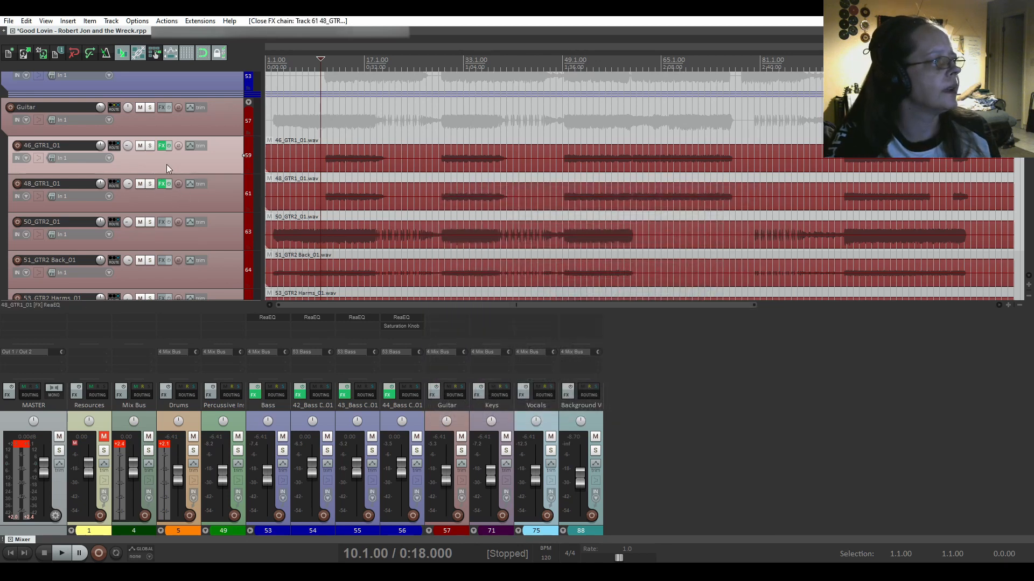
# Solo 51_GTR2 Back_01 and play it from measure 2, switching solo defeat on 50_GTR2_01 on and off to compare
pyautogui.scroll(-2, 166, 168)
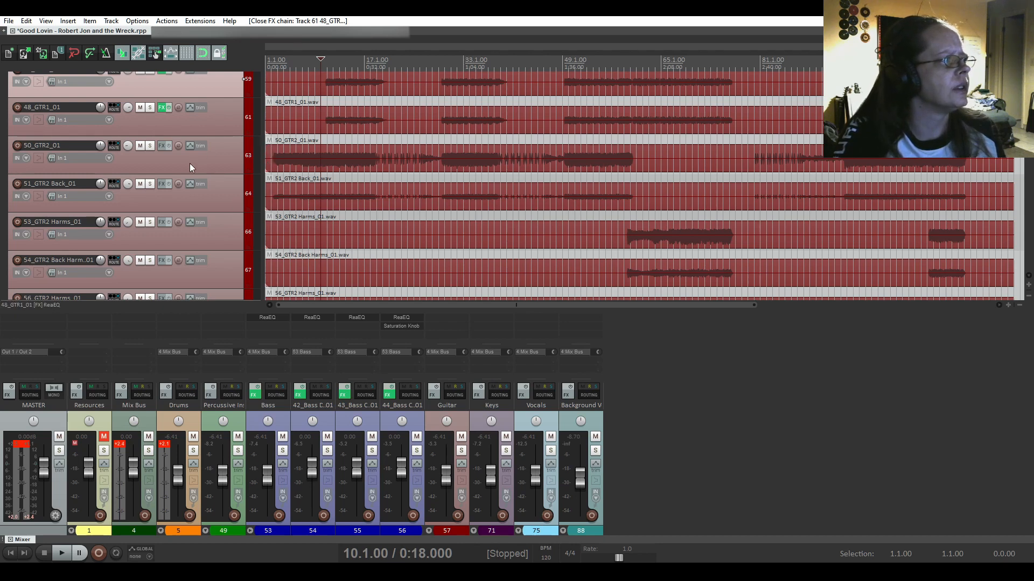
pyautogui.click(150, 184)
pyautogui.click(271, 187)
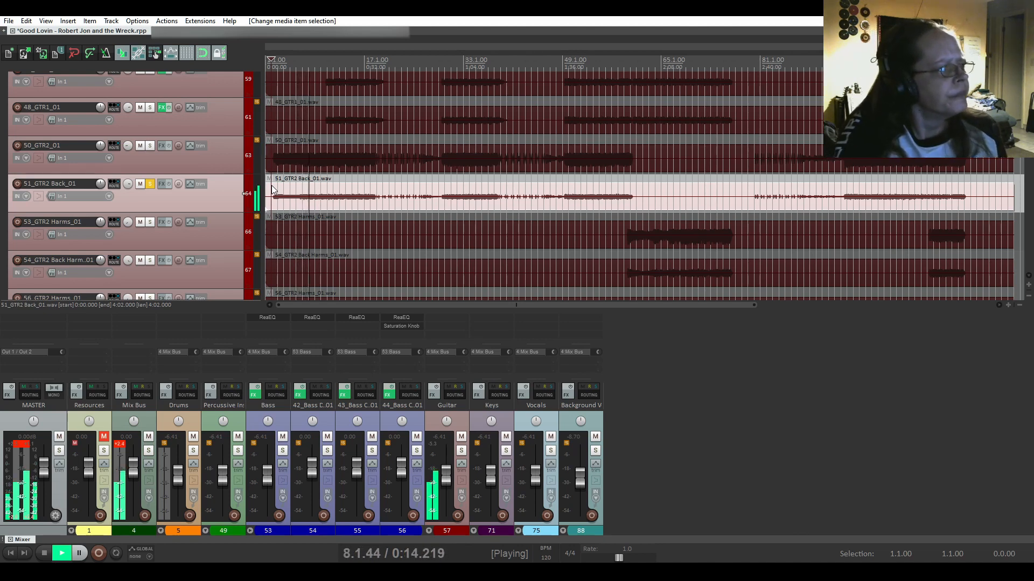
pyautogui.keyDown('ctrl'); pyautogui.keyDown('alt'); pyautogui.click(150, 146); pyautogui.keyUp('alt'); pyautogui.keyUp('ctrl')
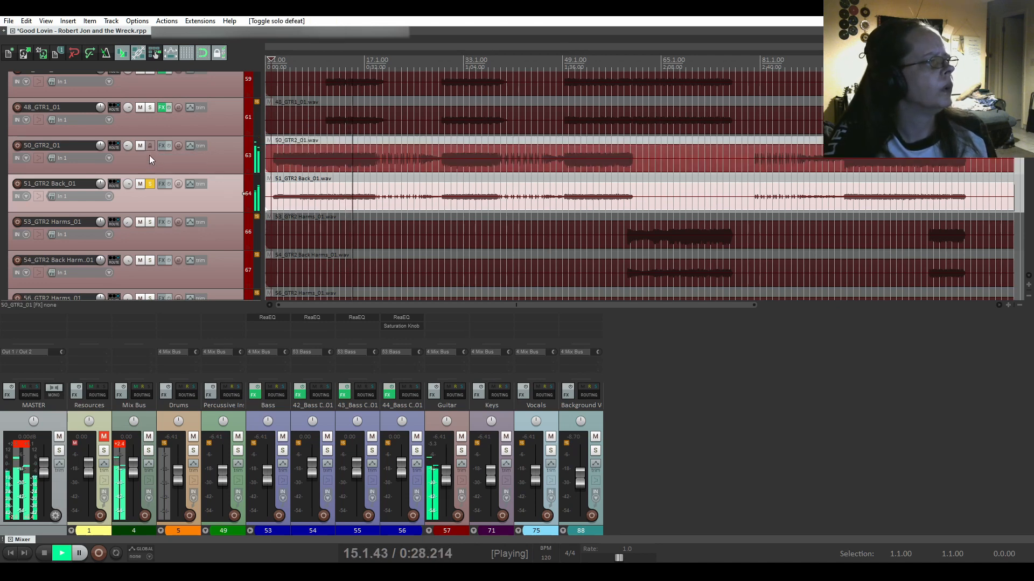
pyautogui.keyDown('ctrl'); pyautogui.keyDown('alt'); pyautogui.click(150, 148); pyautogui.keyUp('alt'); pyautogui.keyUp('ctrl')
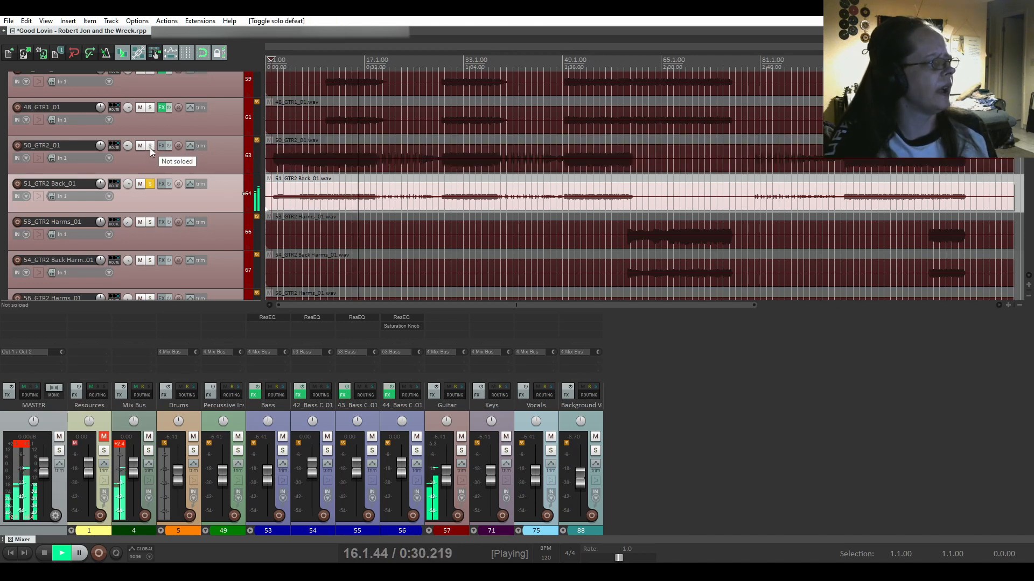
pyautogui.press('space')
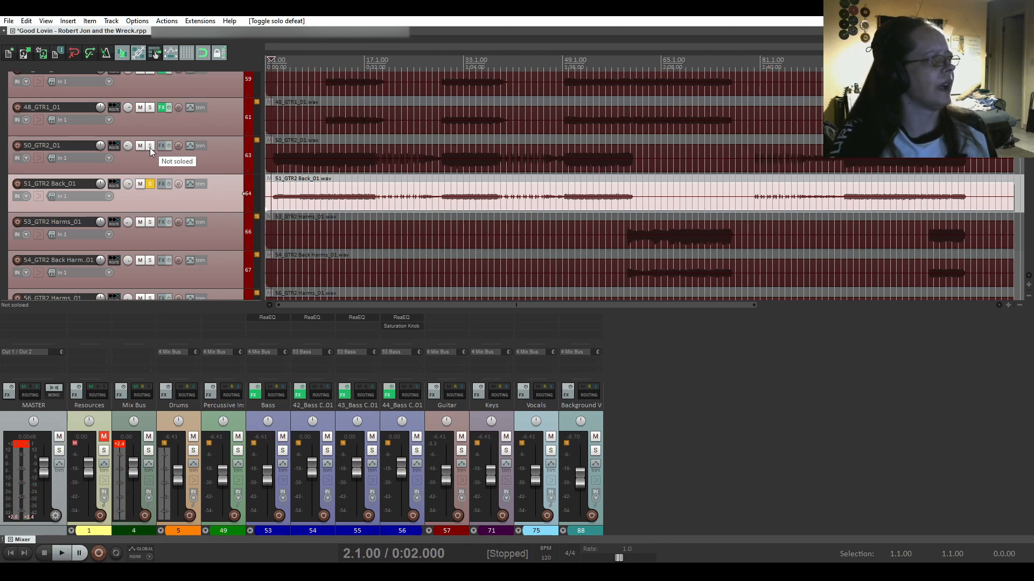
# Try toggling the solo of 50_GTR2_01 alongside 51_GTR2 Back_01 with playback stopped
pyautogui.click(150, 150)
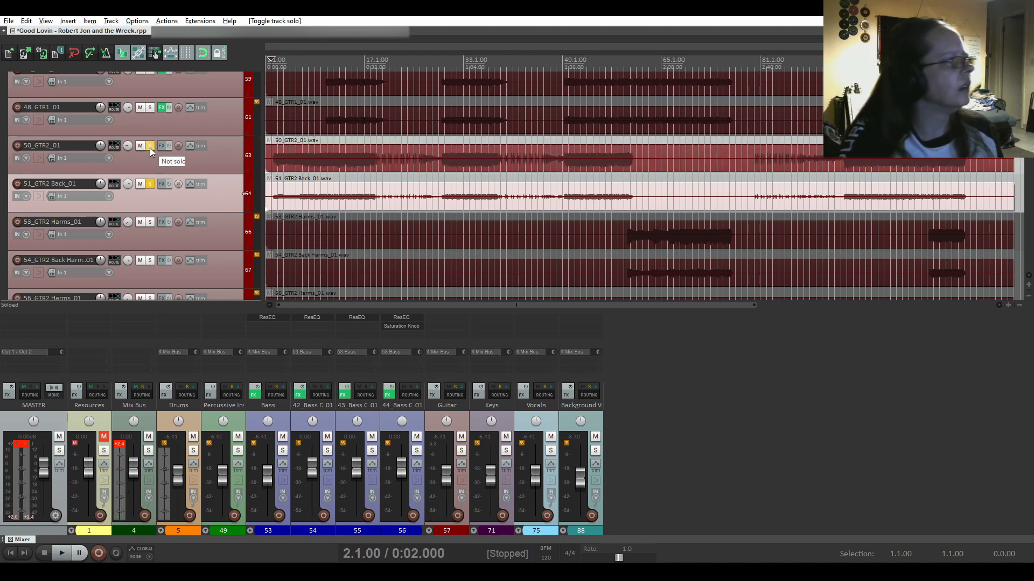
pyautogui.click(153, 151)
pyautogui.click(153, 151)
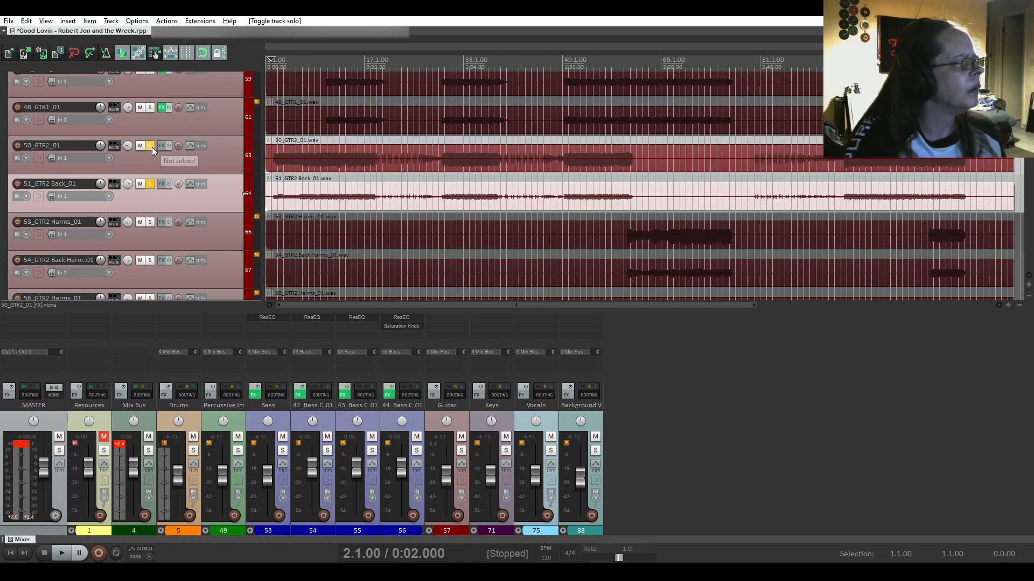
pyautogui.click(153, 151)
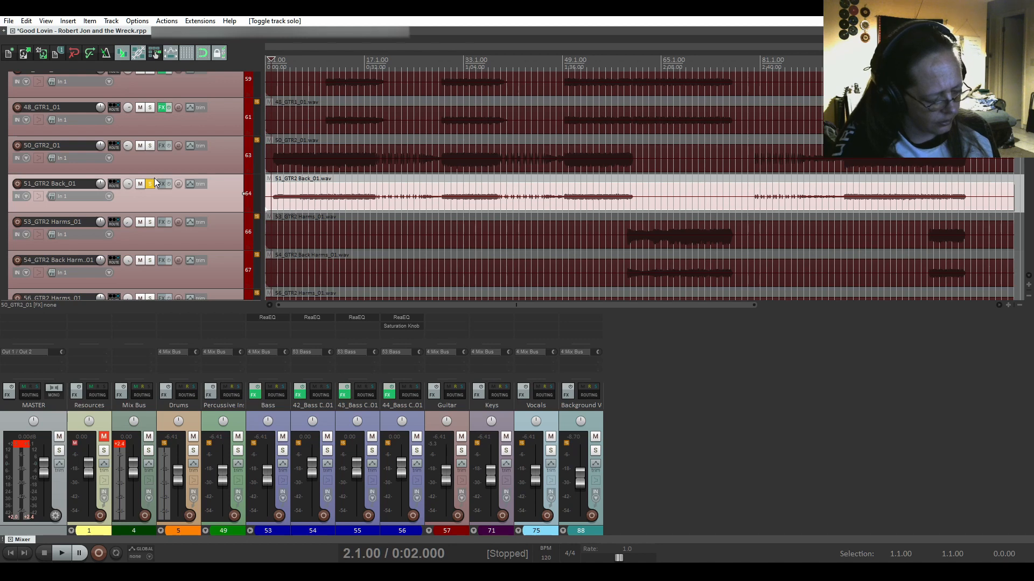
# Enable solo defeat on 50_GTR2_01, solo it, and clear the solo on 51_GTR2 Back_01
pyautogui.keyDown('ctrl'); pyautogui.keyDown('alt'); pyautogui.click(151, 149); pyautogui.keyUp('alt'); pyautogui.keyUp('ctrl')
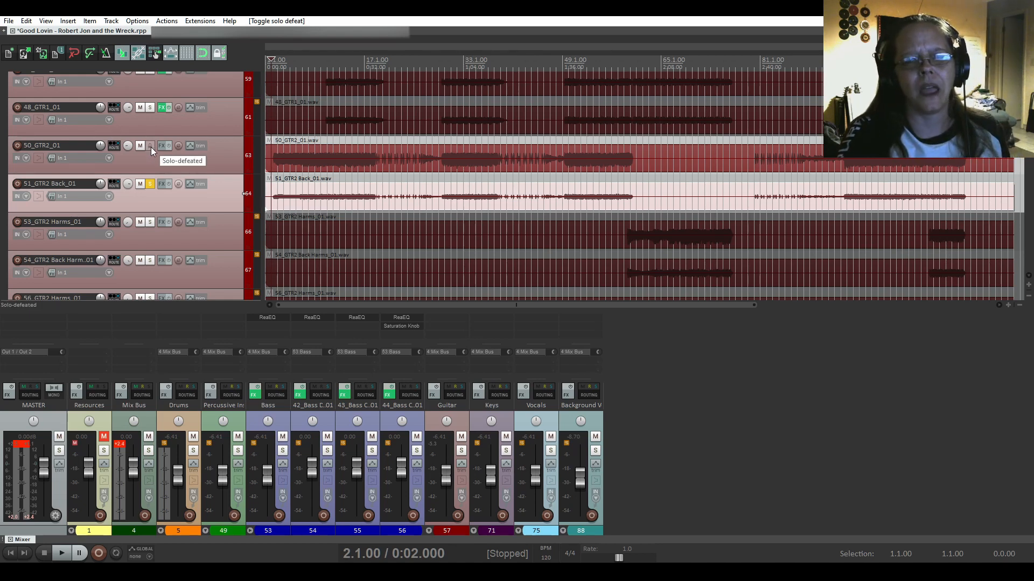
pyautogui.click(151, 146)
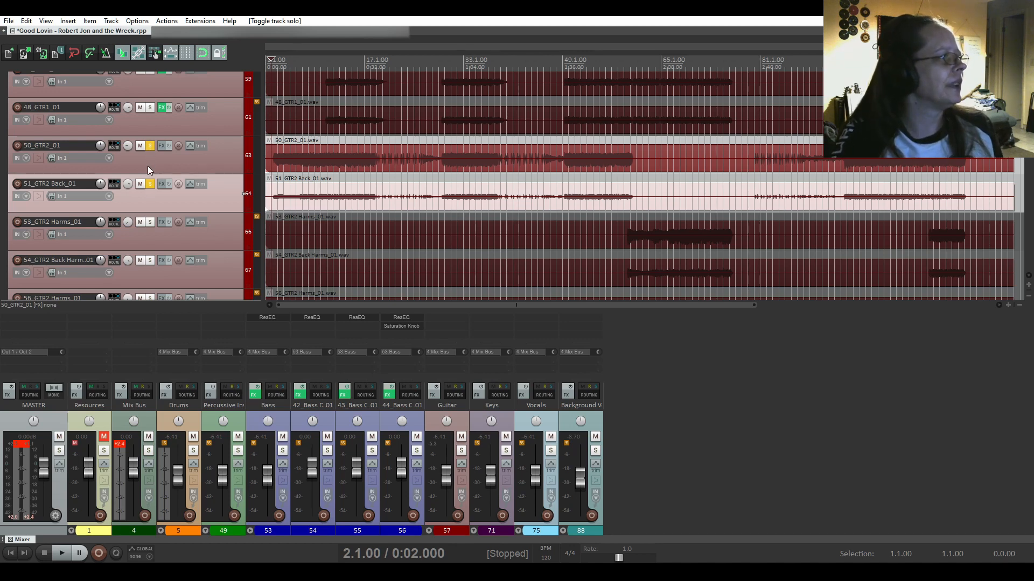
pyautogui.click(149, 184)
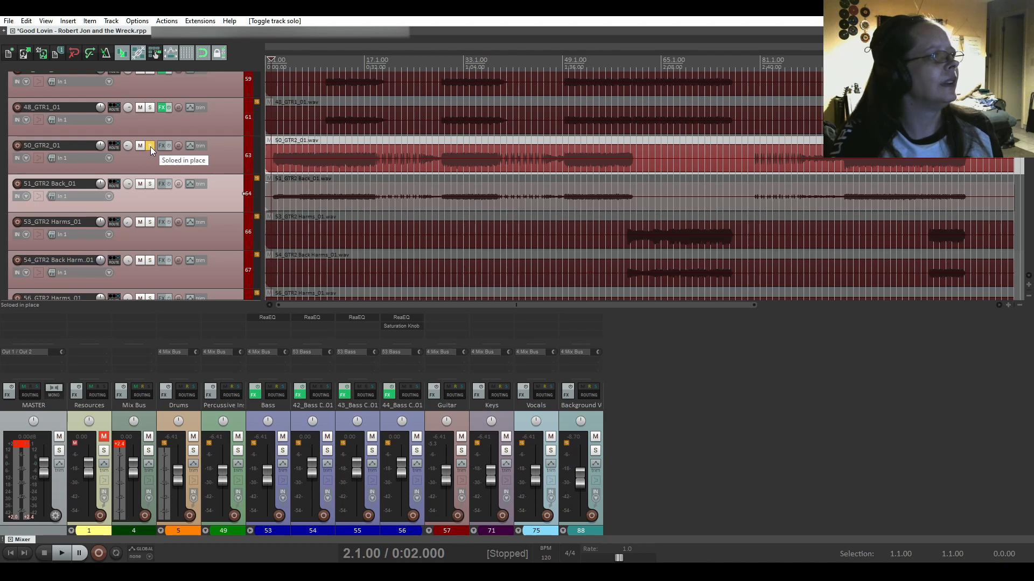
# Play 50_GTR2_01 with and without 51_GTR2 Back_01, stop, and leave the solo only on 51_GTR2 Back_01
pyautogui.press('space')
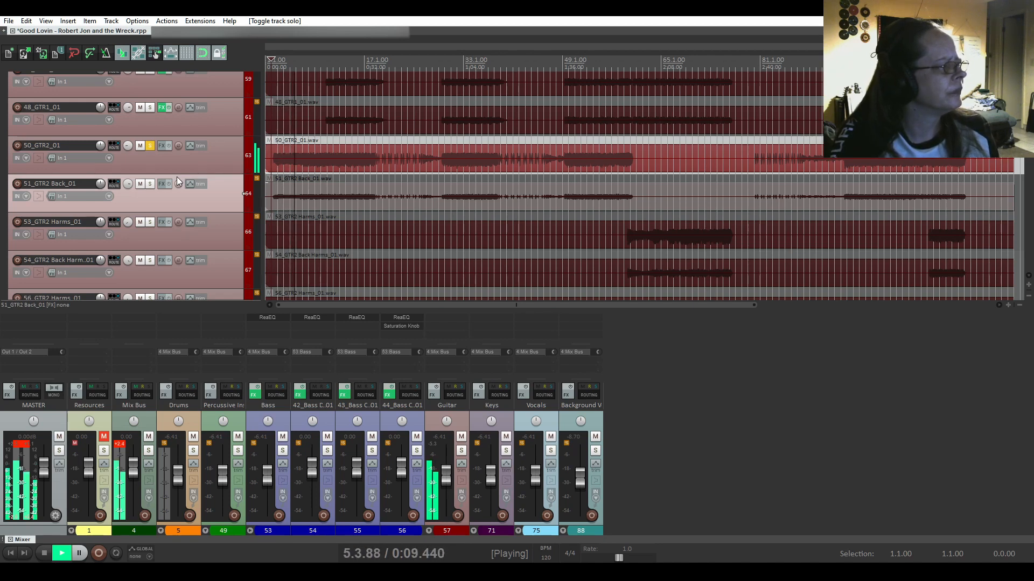
pyautogui.click(150, 184)
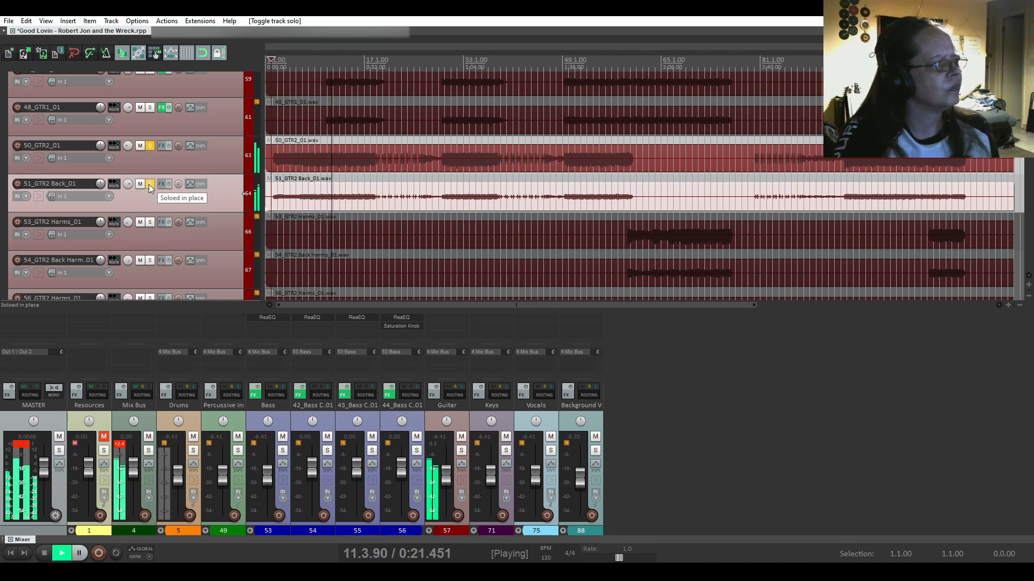
pyautogui.click(151, 184)
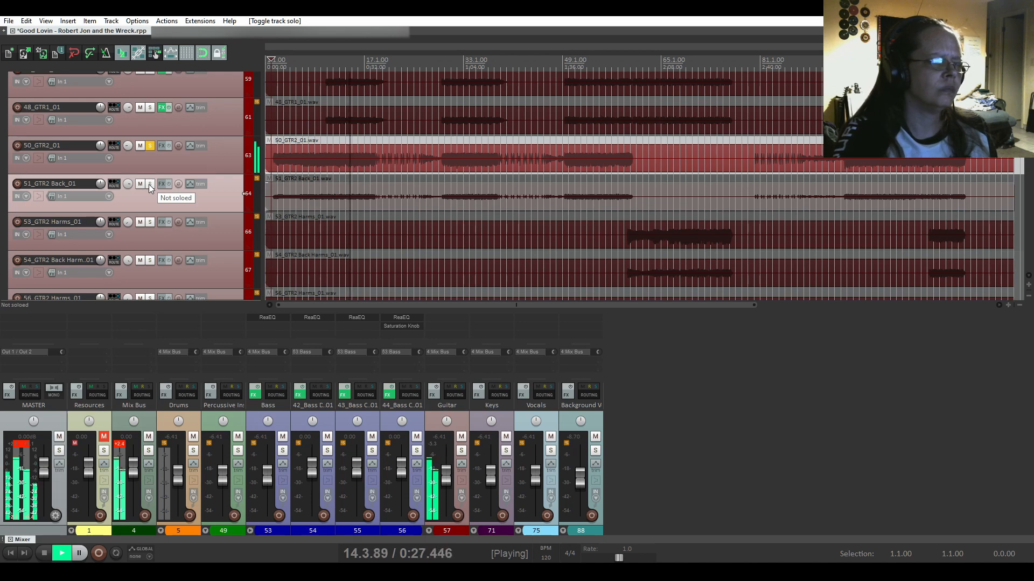
pyautogui.press('space')
pyautogui.click(150, 184)
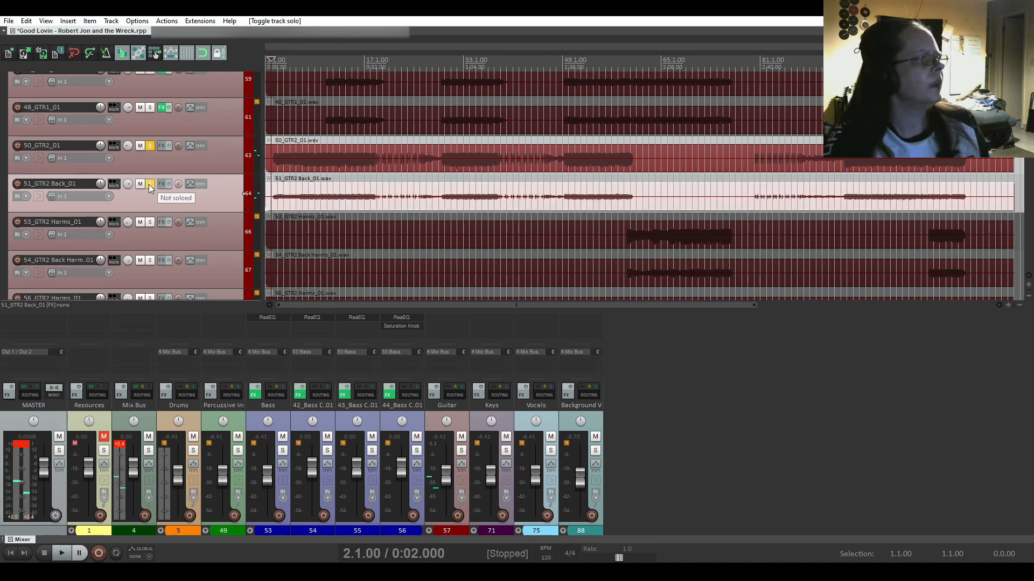
pyautogui.click(150, 146)
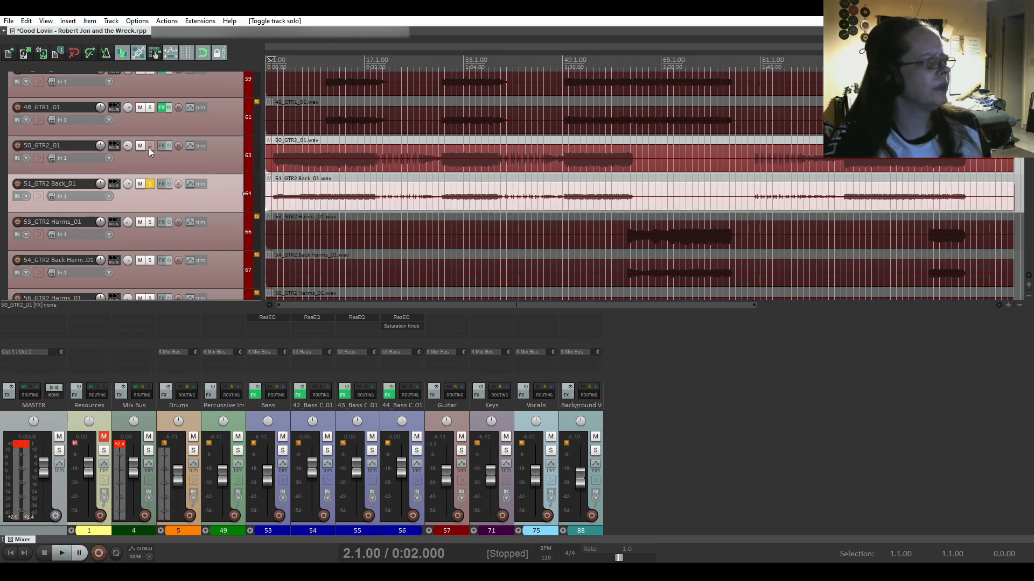
# Clear the solo on 51_GTR2 Back_01, turn off solo defeat on 50_GTR2_01, and toggle its solo on and off
pyautogui.click(150, 184)
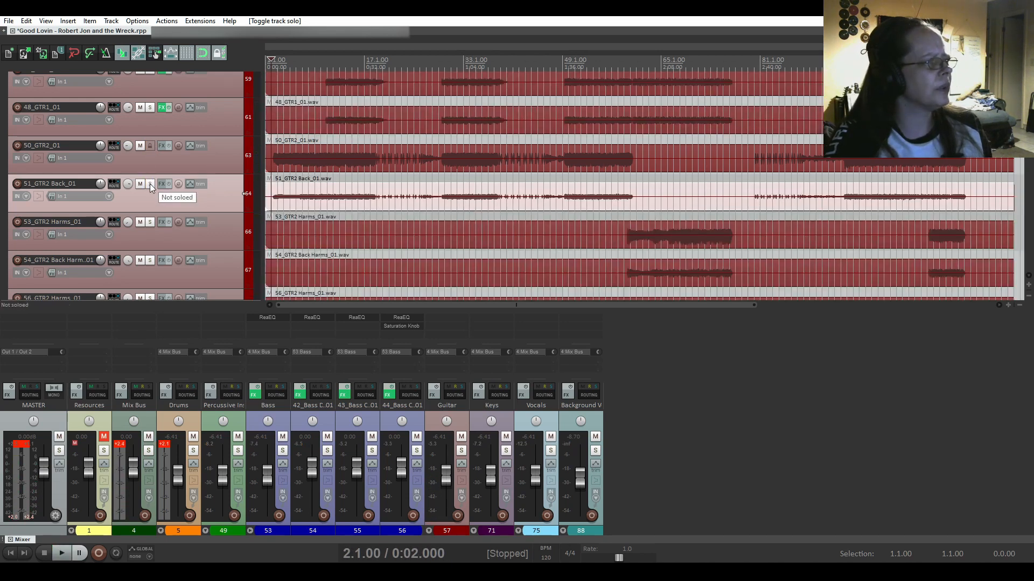
pyautogui.keyDown('ctrl'); pyautogui.keyDown('alt'); pyautogui.click(152, 146); pyautogui.keyUp('alt'); pyautogui.keyUp('ctrl')
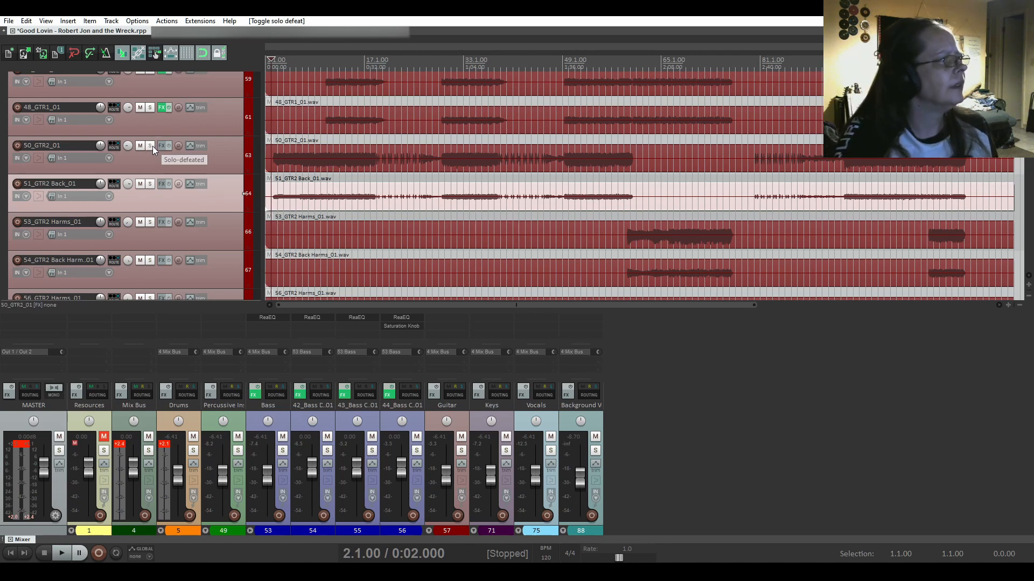
pyautogui.click(150, 147)
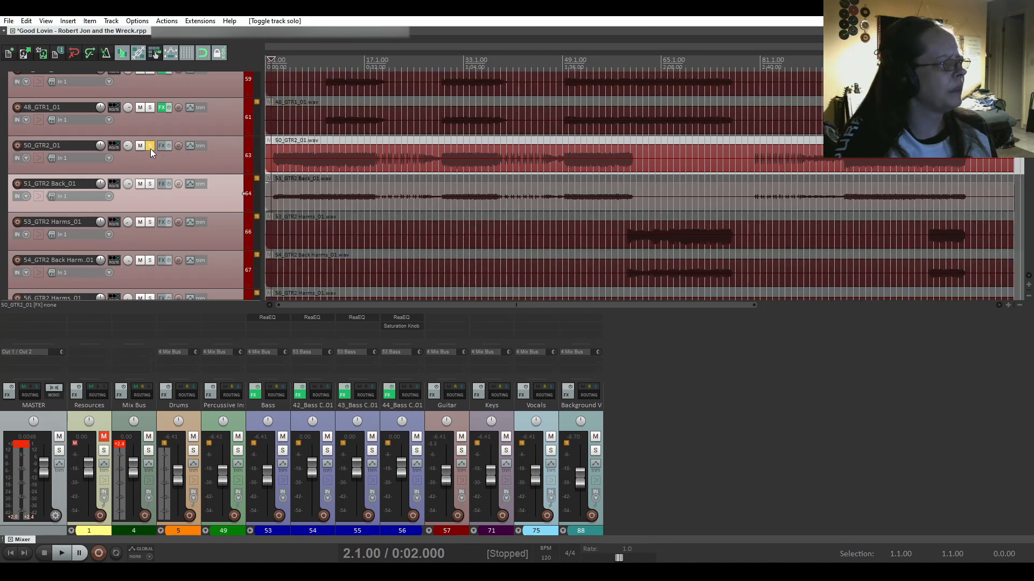
pyautogui.click(150, 147)
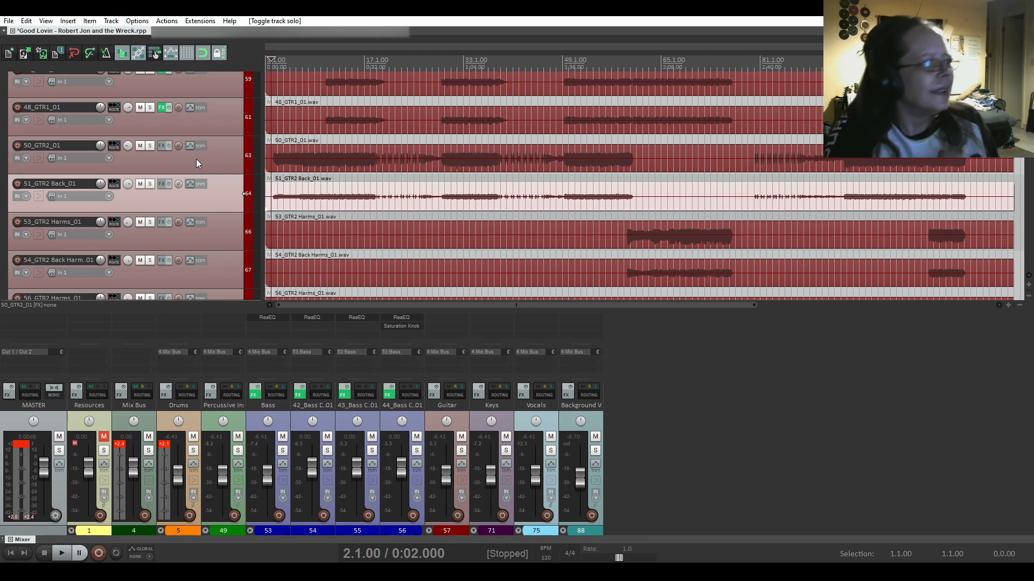
# Add ReaEQ to 50_GTR2_01 and set band 1 to High Pass
pyautogui.click(162, 145)
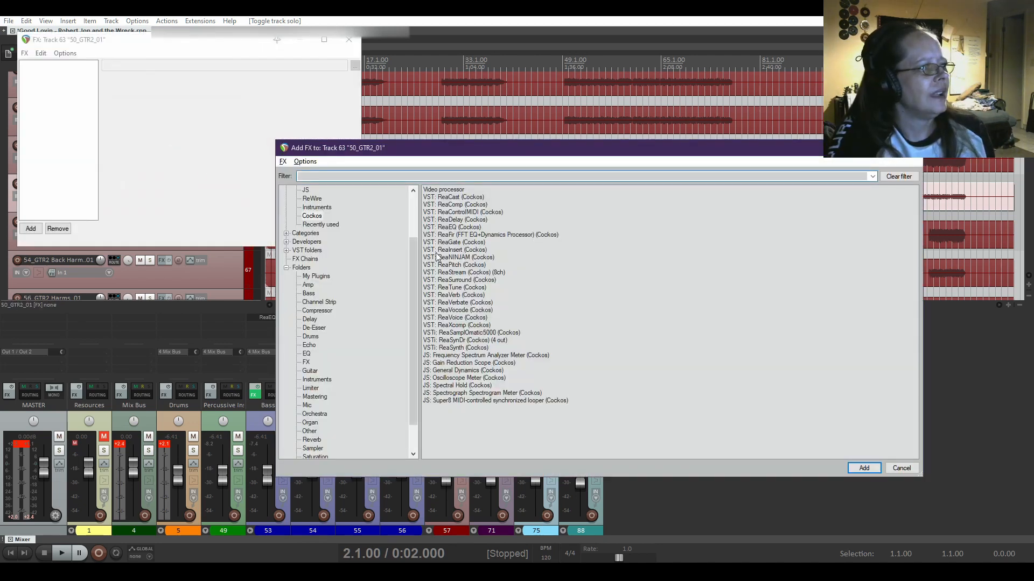
pyautogui.click(458, 230)
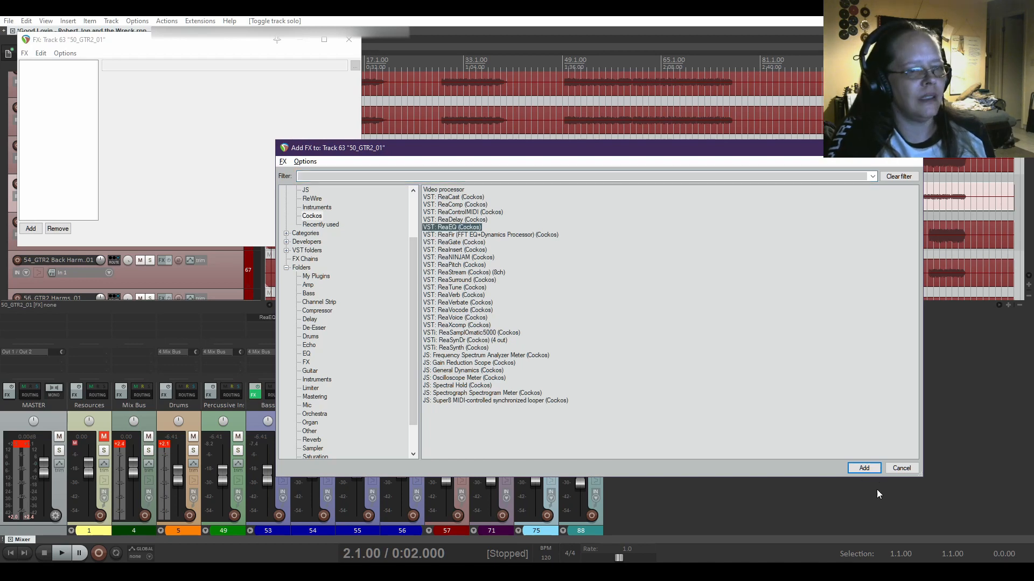
pyautogui.click(864, 469)
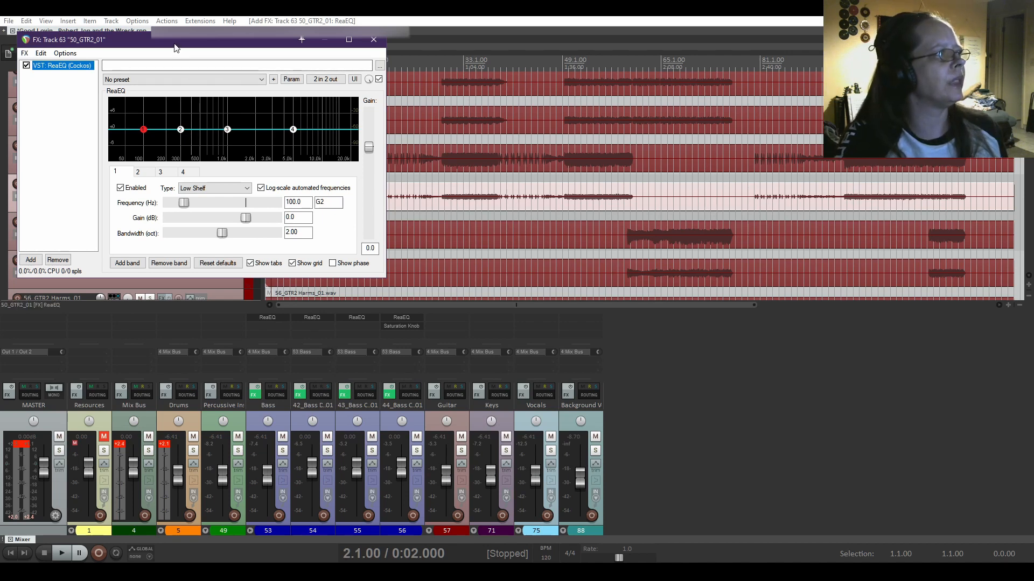
pyautogui.moveTo(174, 43); pyautogui.dragTo(477, 234)
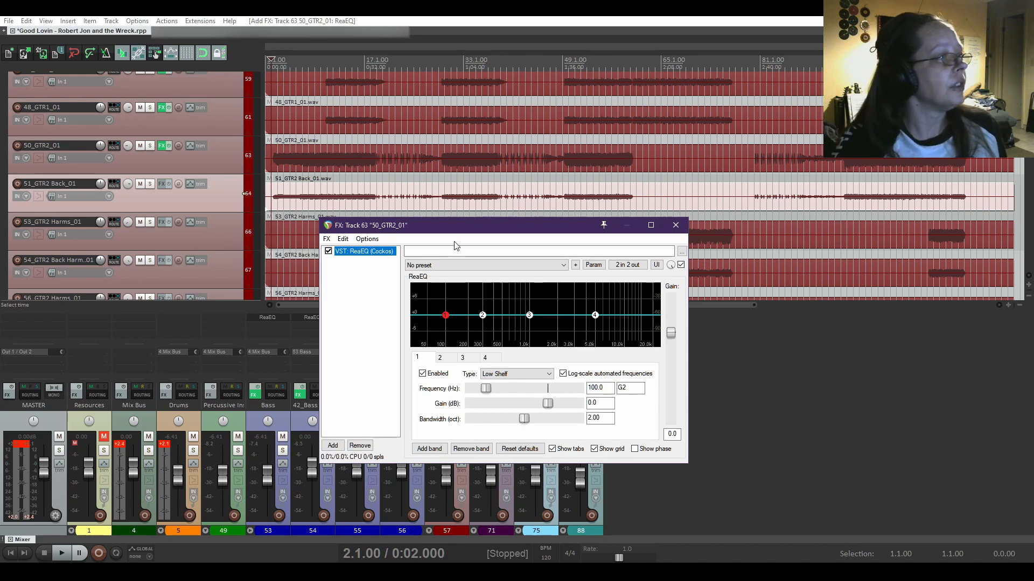
pyautogui.click(507, 375)
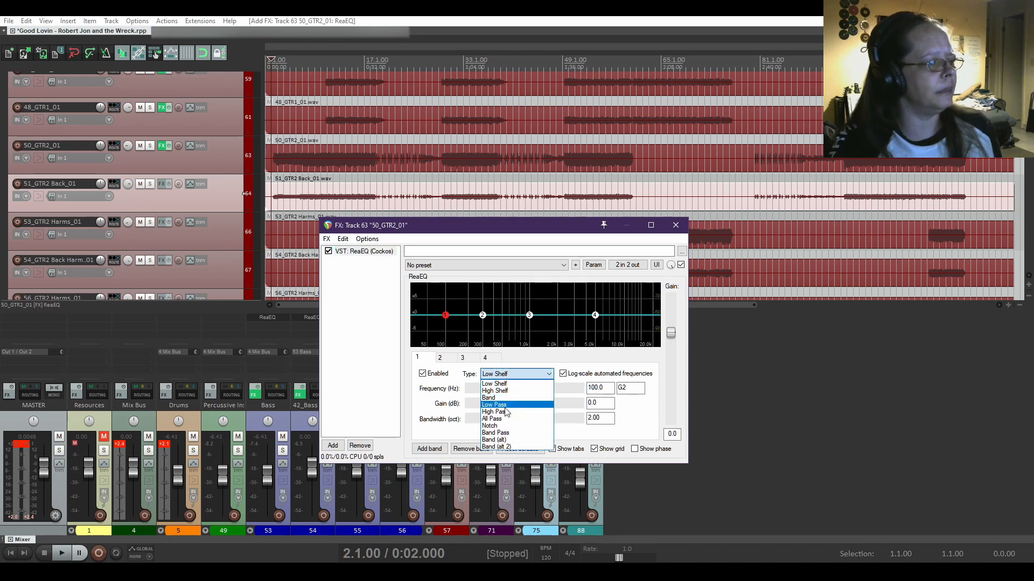
pyautogui.click(490, 412)
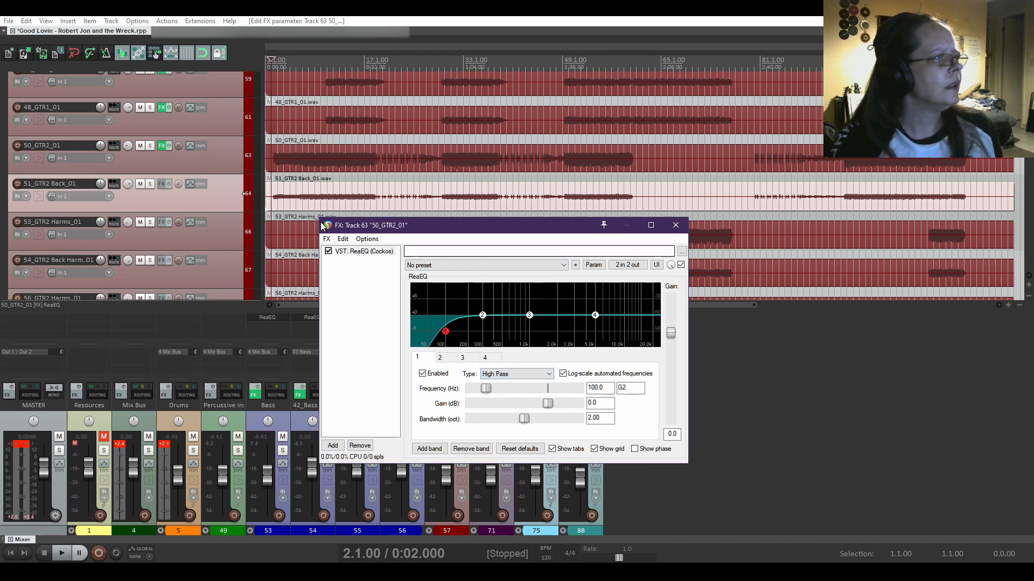
# Raise the High Pass frequency on 50_GTR2_01 to about 172.4 Hz while playing the track in solo
pyautogui.click(150, 147)
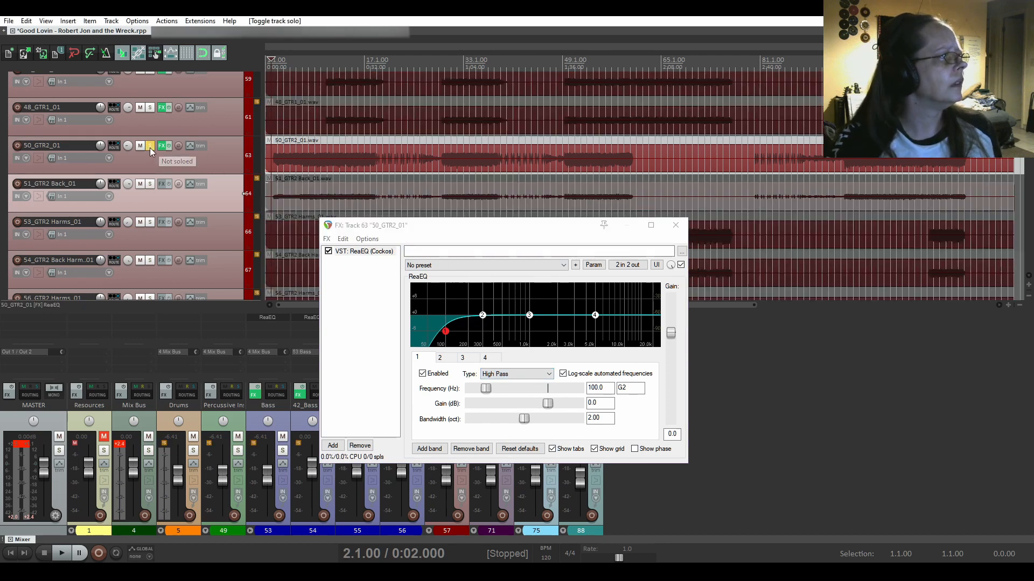
pyautogui.press('space')
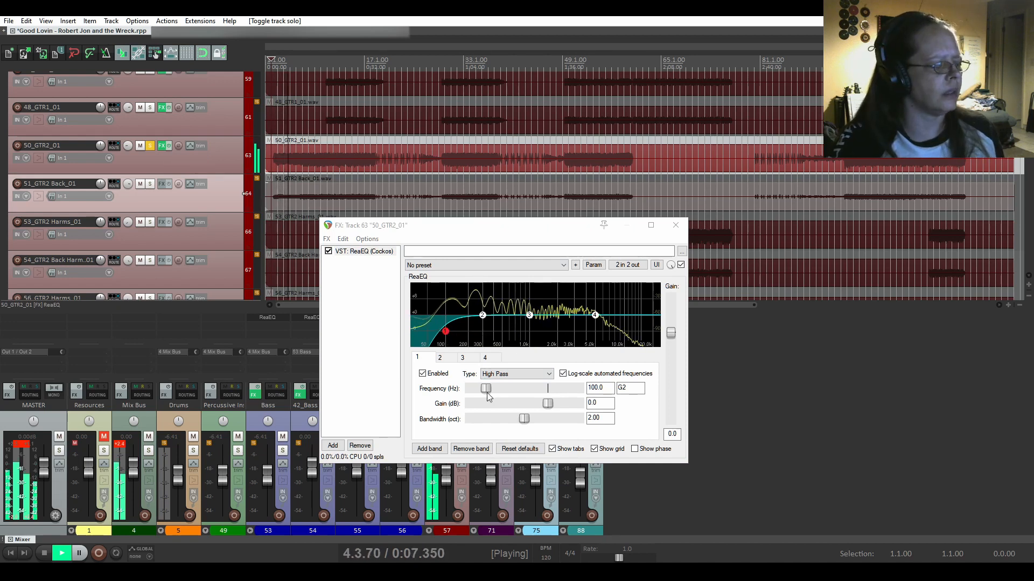
pyautogui.moveTo(489, 392); pyautogui.dragTo(497, 395)
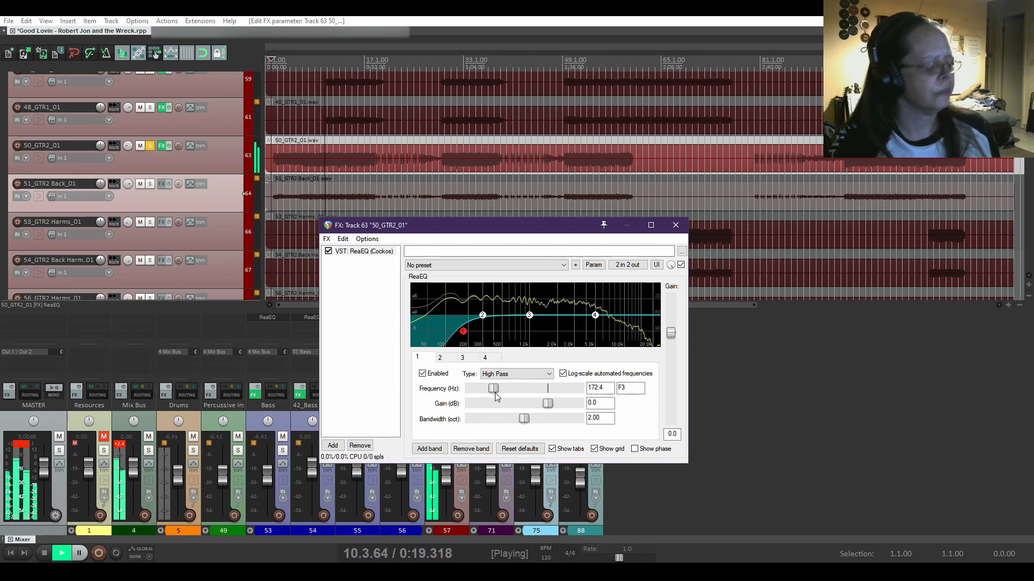
pyautogui.press('space')
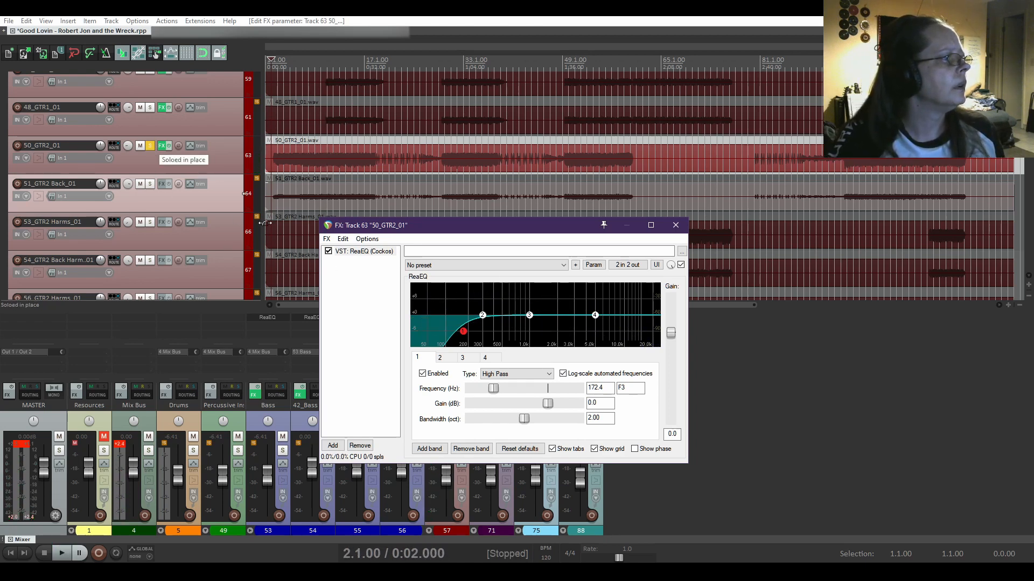
# Copy the ReaEQ from 50_GTR2_01 into the FX chain of 51_GTR2 Back_01, clearing the solo on 50_GTR2_01
pyautogui.rightClick(351, 260)
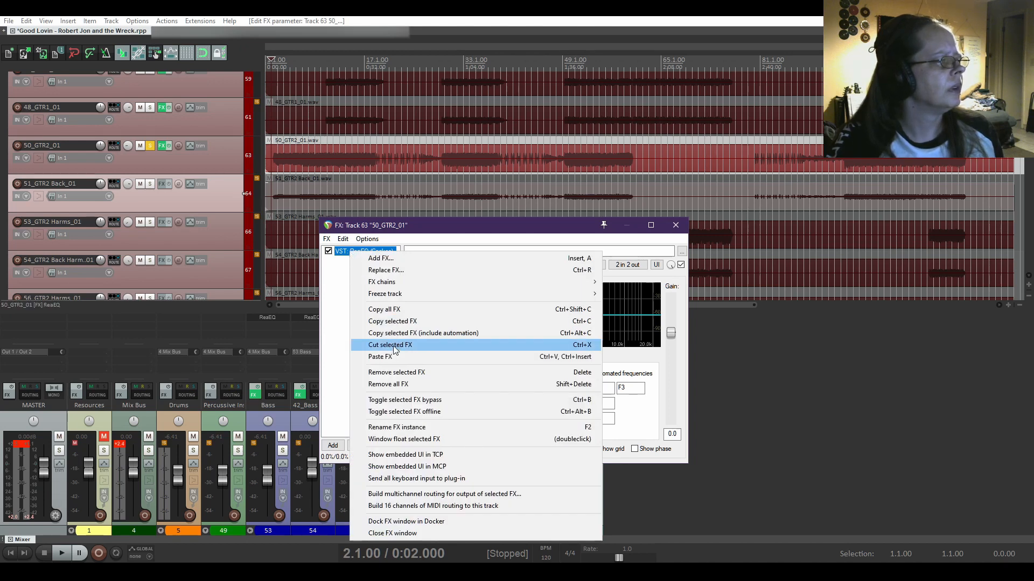
pyautogui.click(394, 321)
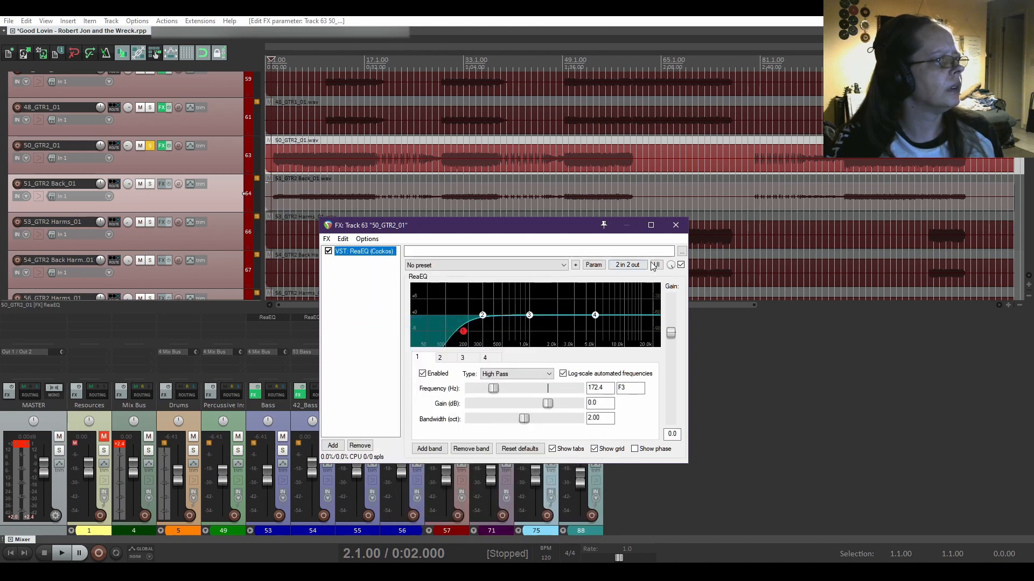
pyautogui.click(676, 225)
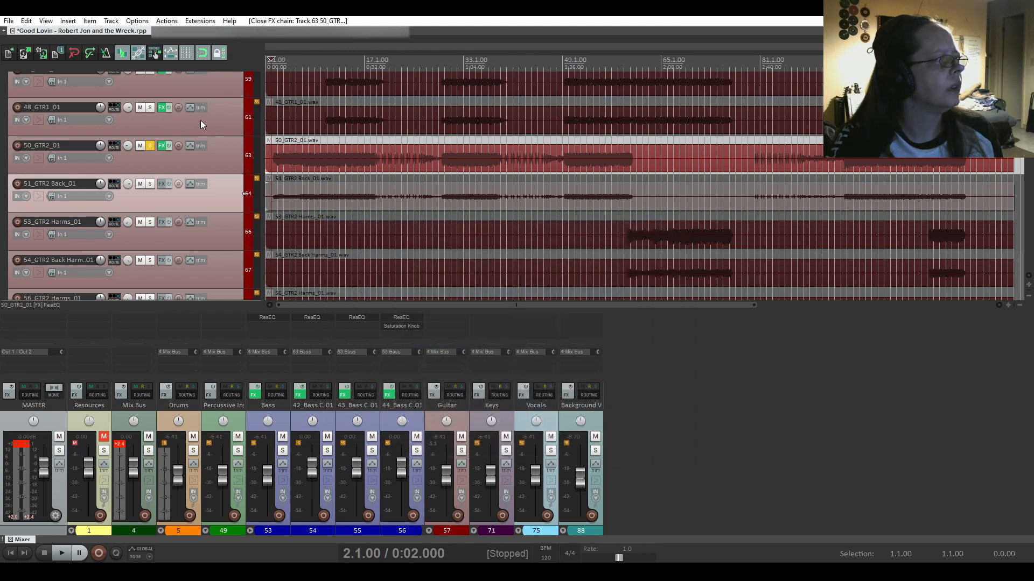
pyautogui.click(150, 146)
pyautogui.click(162, 184)
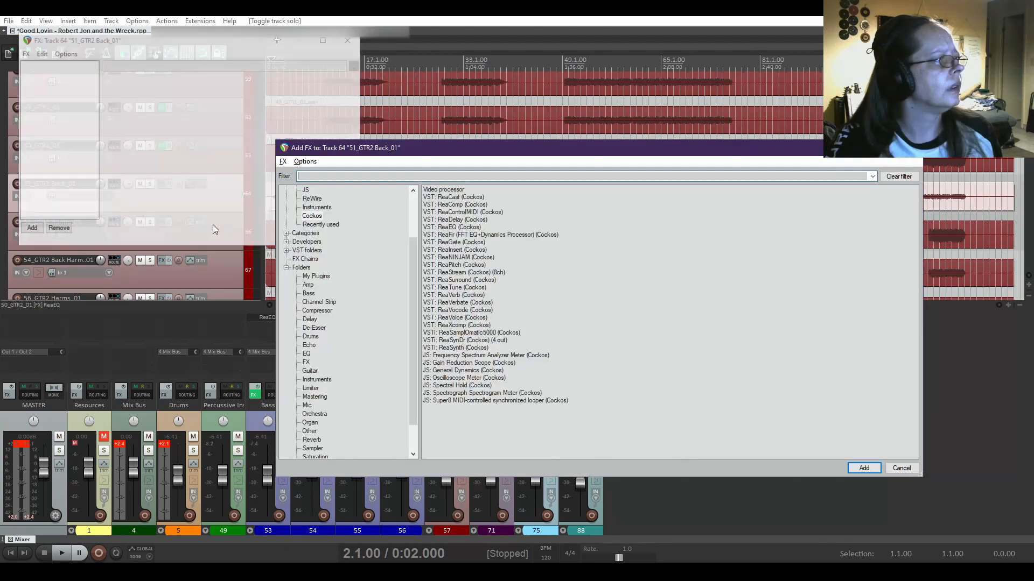
pyautogui.rightClick(62, 111)
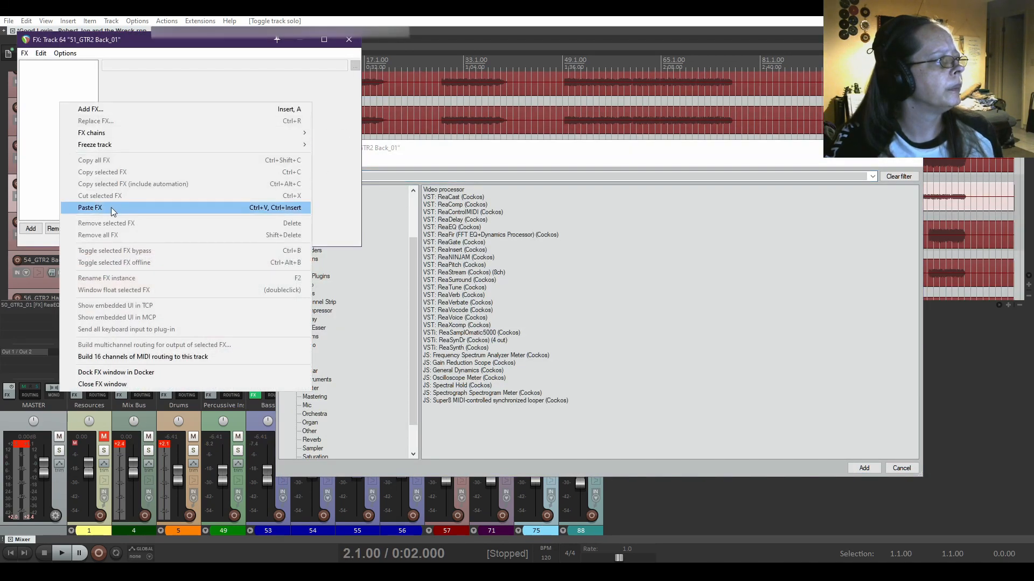
pyautogui.click(75, 203)
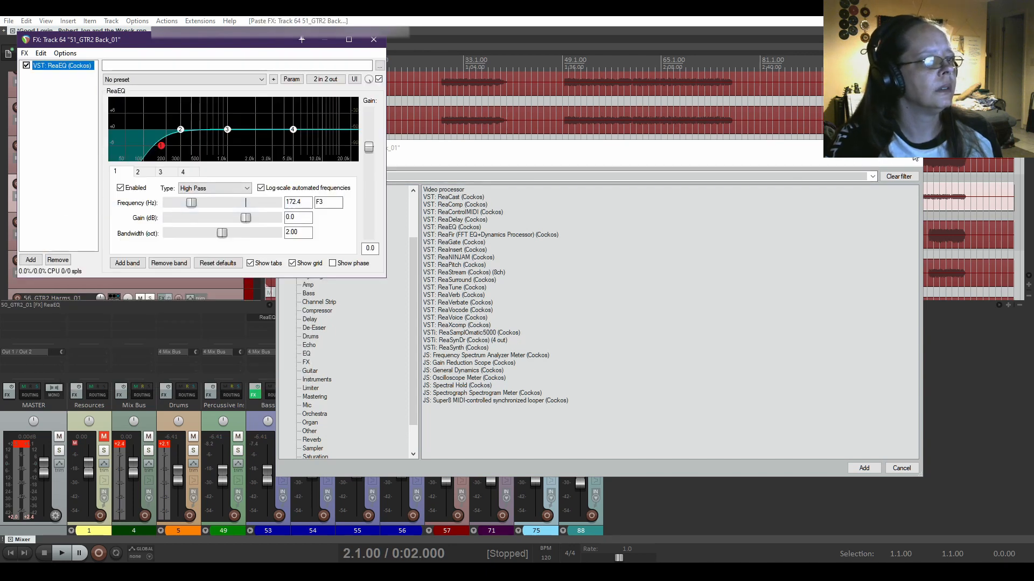
pyautogui.click(901, 469)
pyautogui.moveTo(277, 43); pyautogui.dragTo(630, 239)
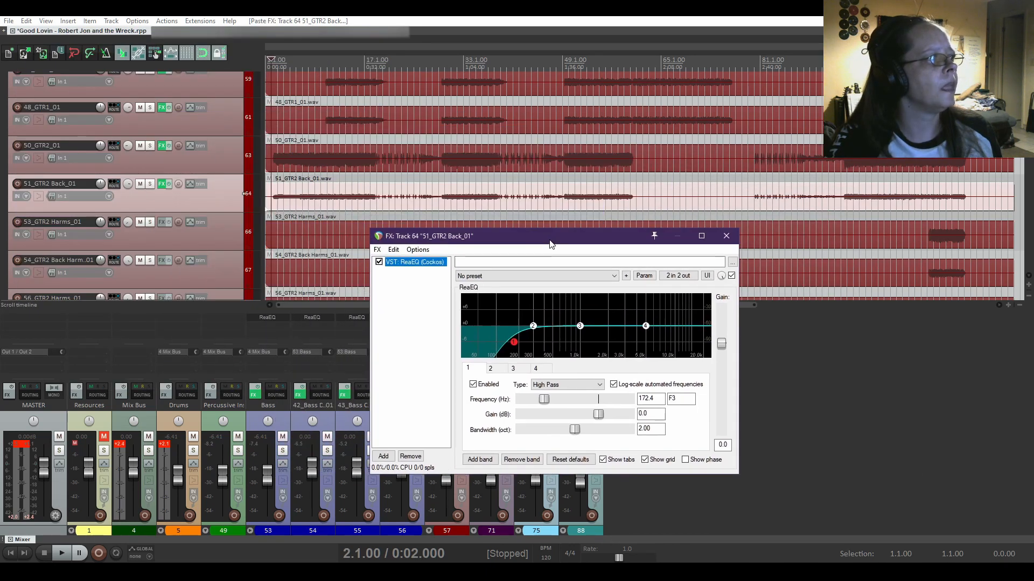
# Lower the High Pass frequency on 51_GTR2 Back_01 to about 146.6 Hz while playing the track in solo
pyautogui.click(150, 184)
pyautogui.press('space')
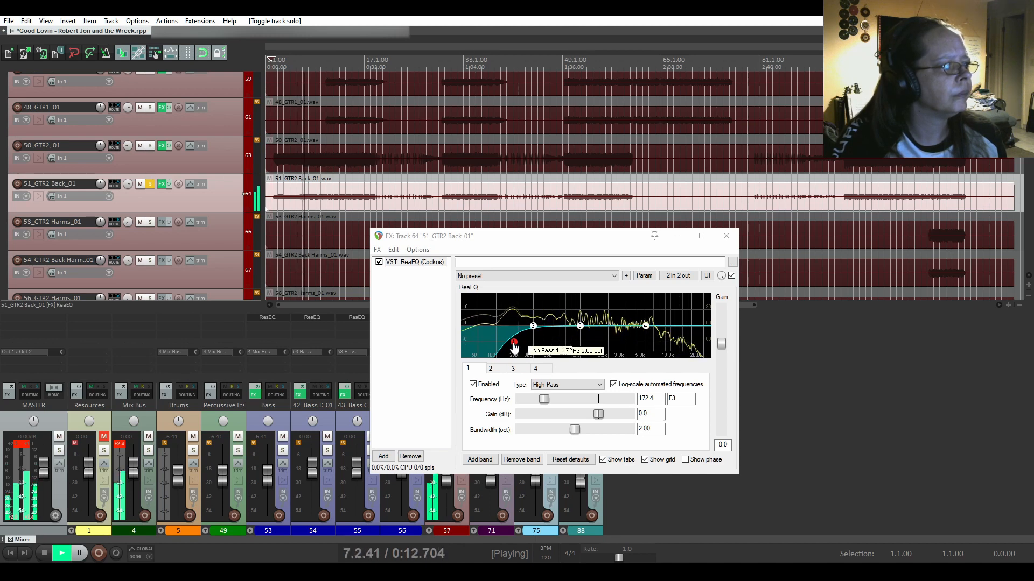
pyautogui.moveTo(516, 349); pyautogui.dragTo(506, 341)
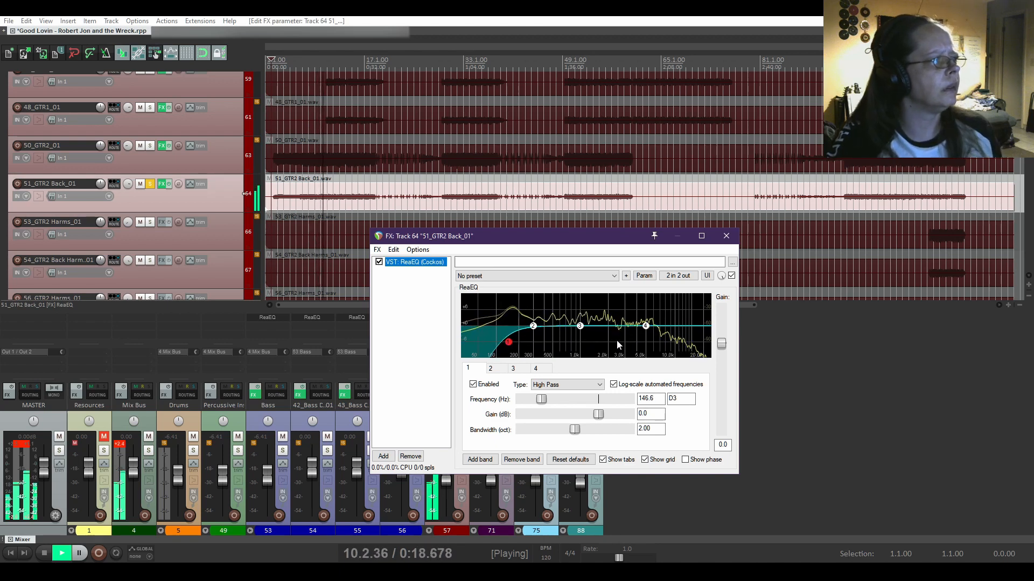
pyautogui.press('space')
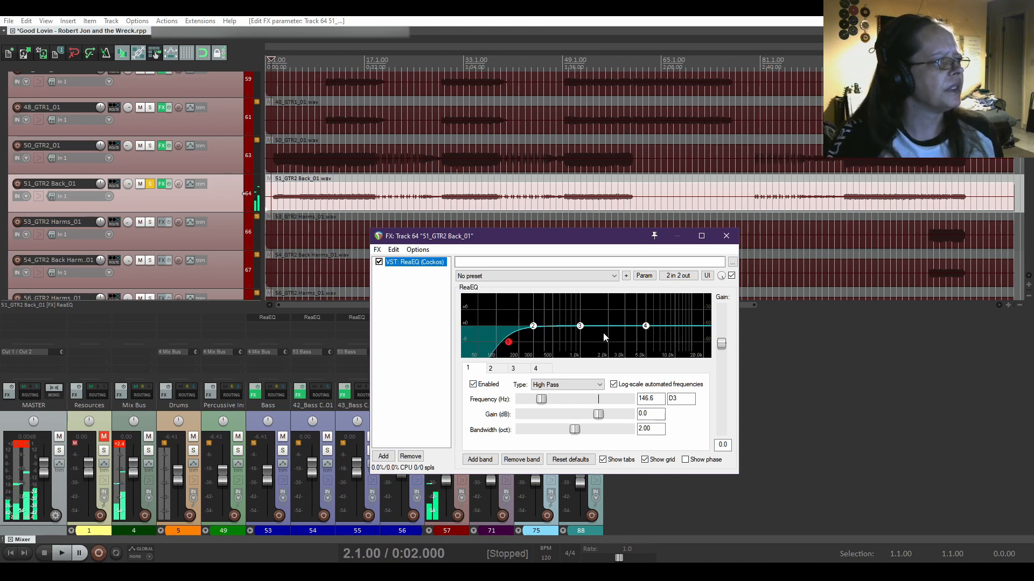
# Play 50_GTR2_01 and 51_GTR2 Back_01 together in solo from measure 3, stop, clear both solos, and close the FX window
pyautogui.click(149, 146)
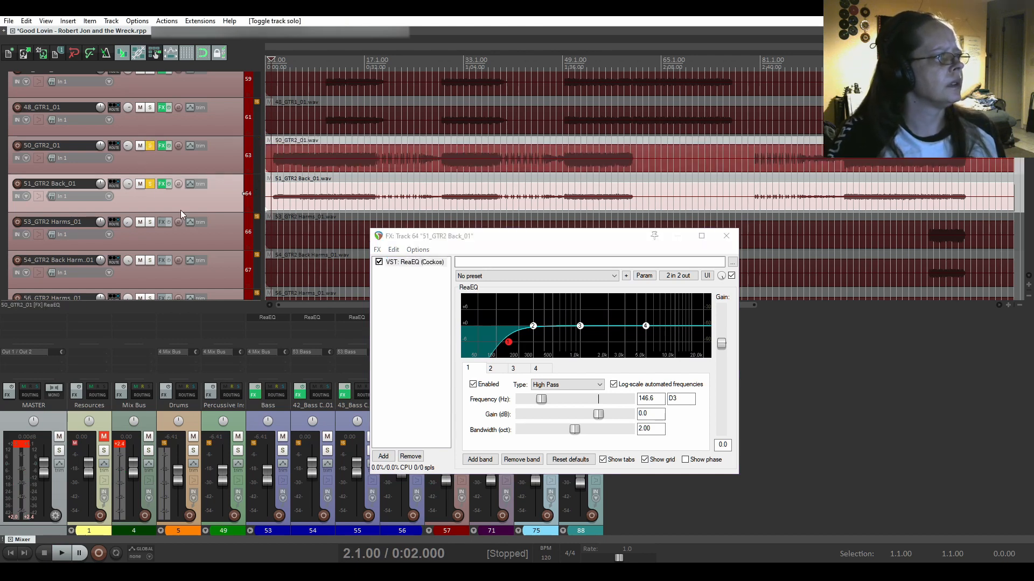
pyautogui.click(275, 168)
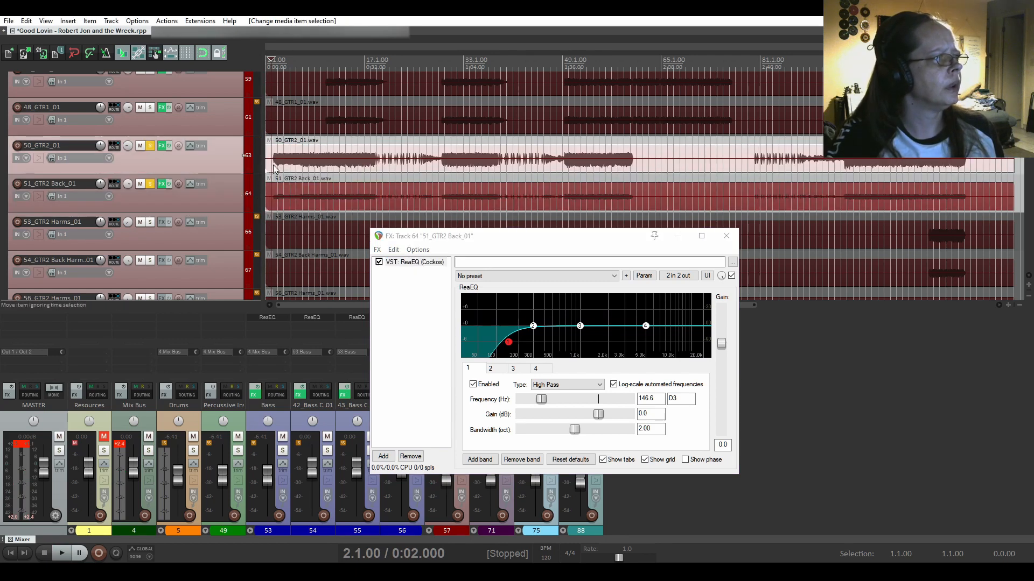
pyautogui.press('space')
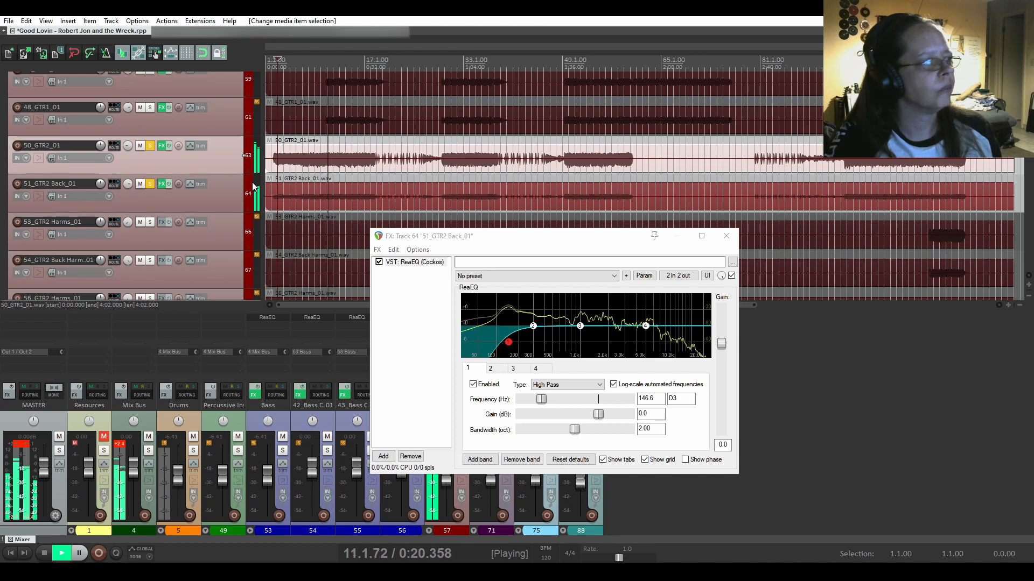
pyautogui.press('space')
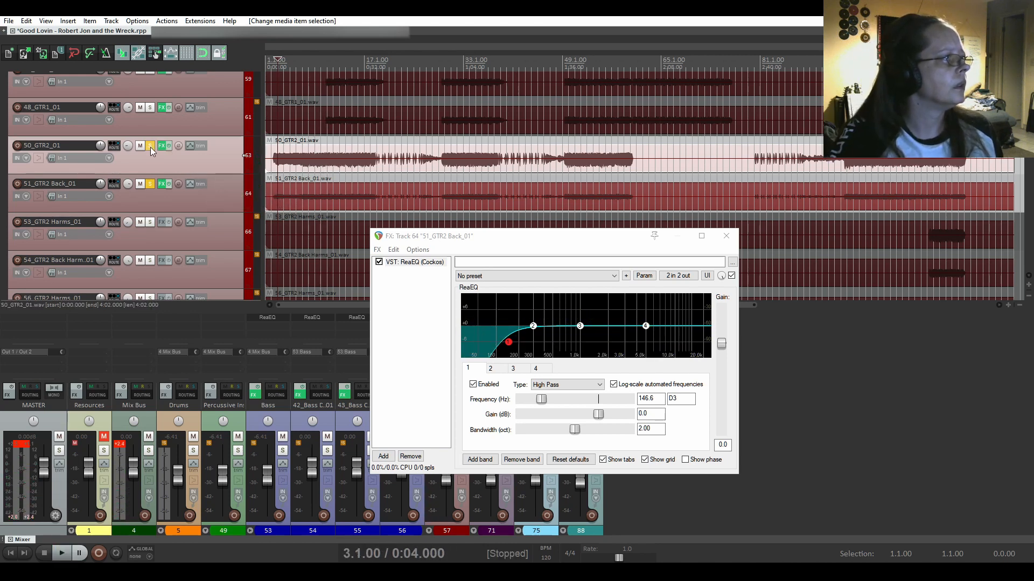
pyautogui.click(151, 146)
pyautogui.click(151, 184)
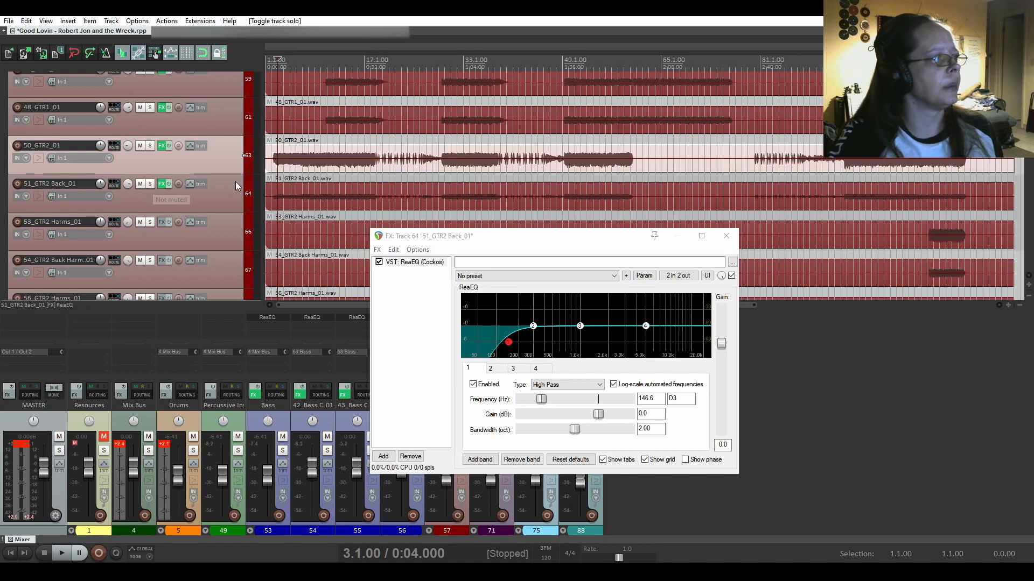
pyautogui.click(724, 235)
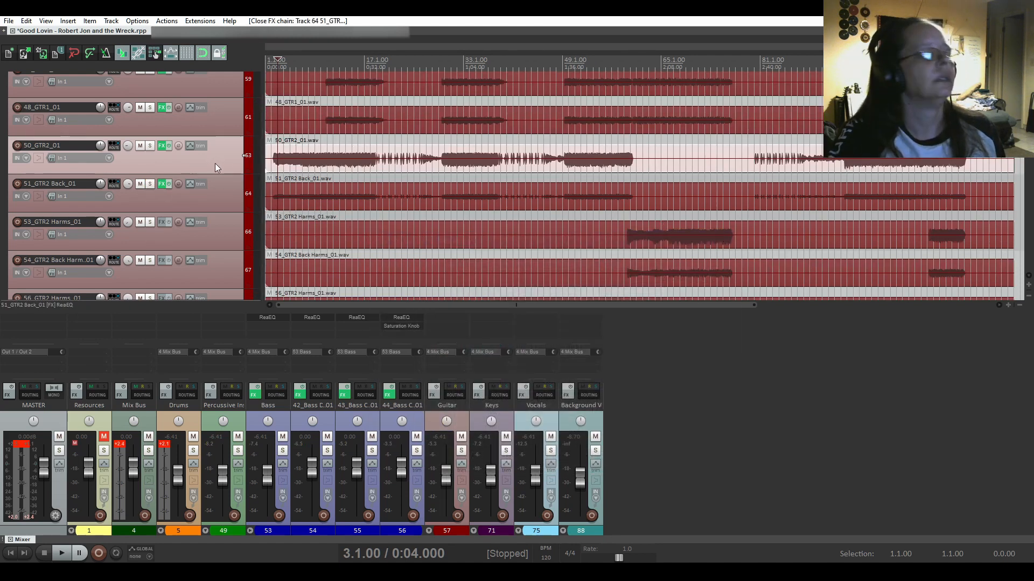
# Solo 53_GTR2 Harms_01 and 54_GTR2 Back Harms_01 and play the pair from measure 59
pyautogui.scroll(-2, 219, 166)
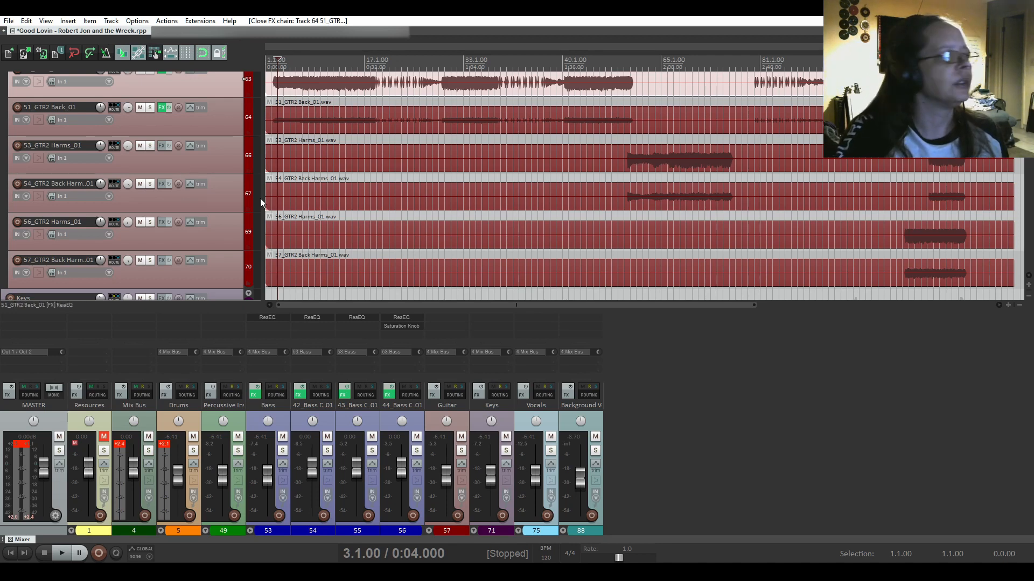
pyautogui.click(626, 149)
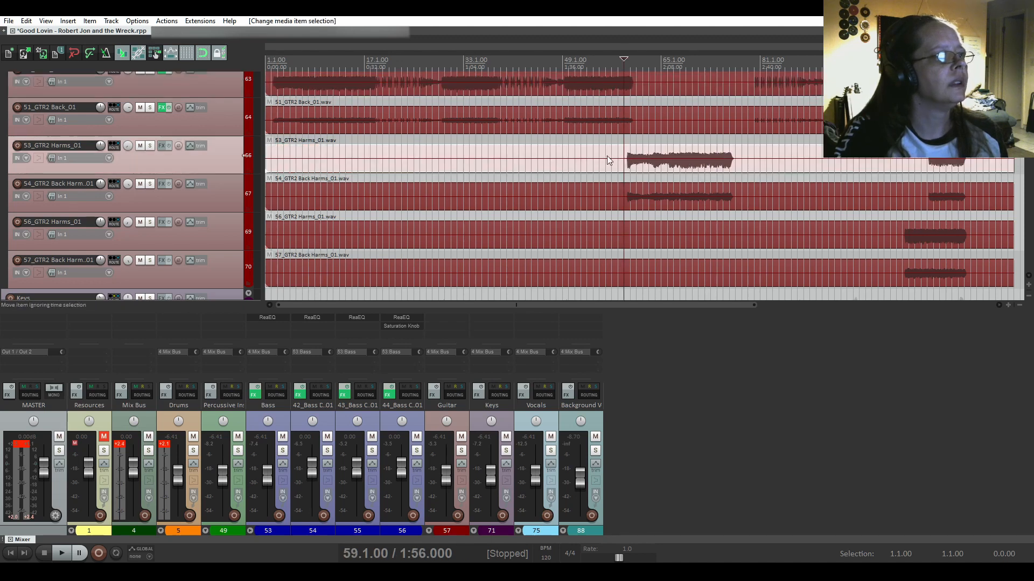
pyautogui.click(149, 146)
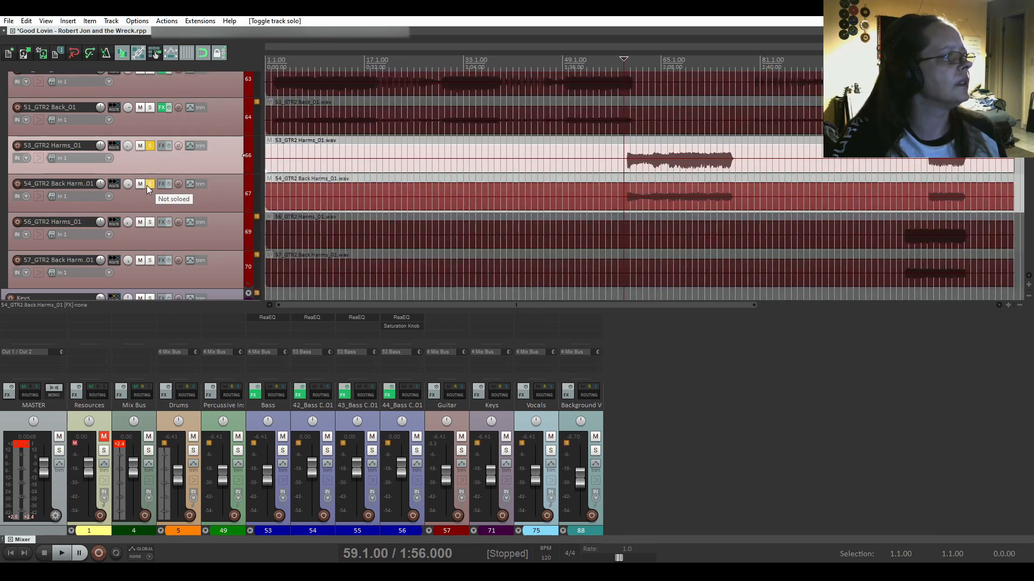
pyautogui.press('space')
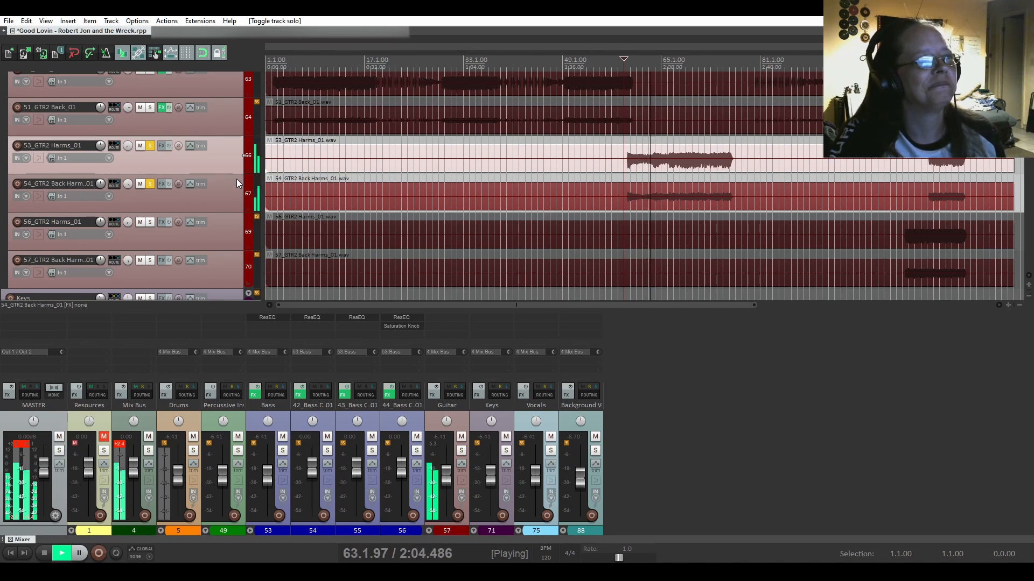
pyautogui.press('space')
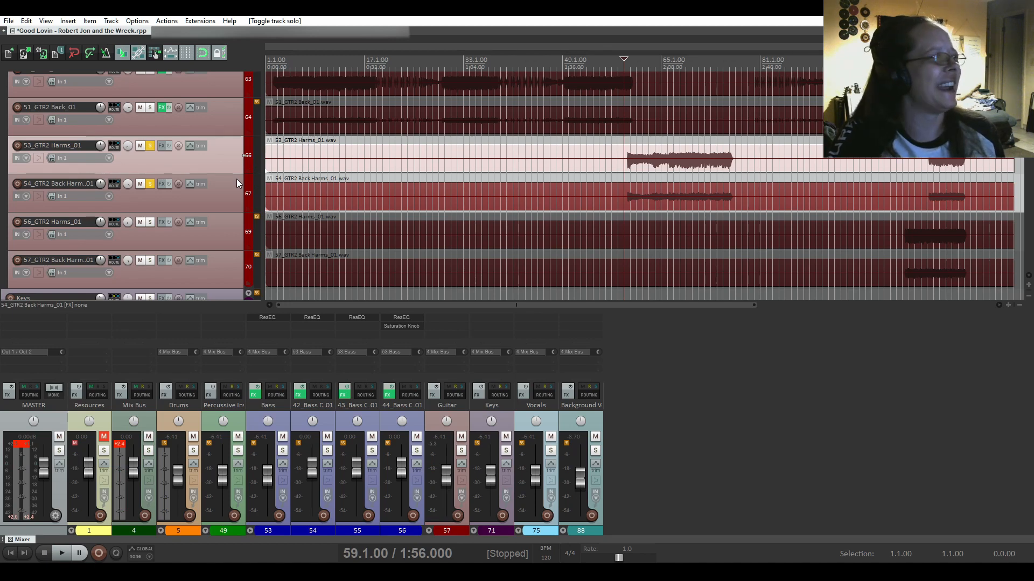
# Add ReaEQ to 53_GTR2 Harms_01, clear the solo on 54_GTR2 Back Harms_01, and set band 1 to High Pass
pyautogui.click(162, 145)
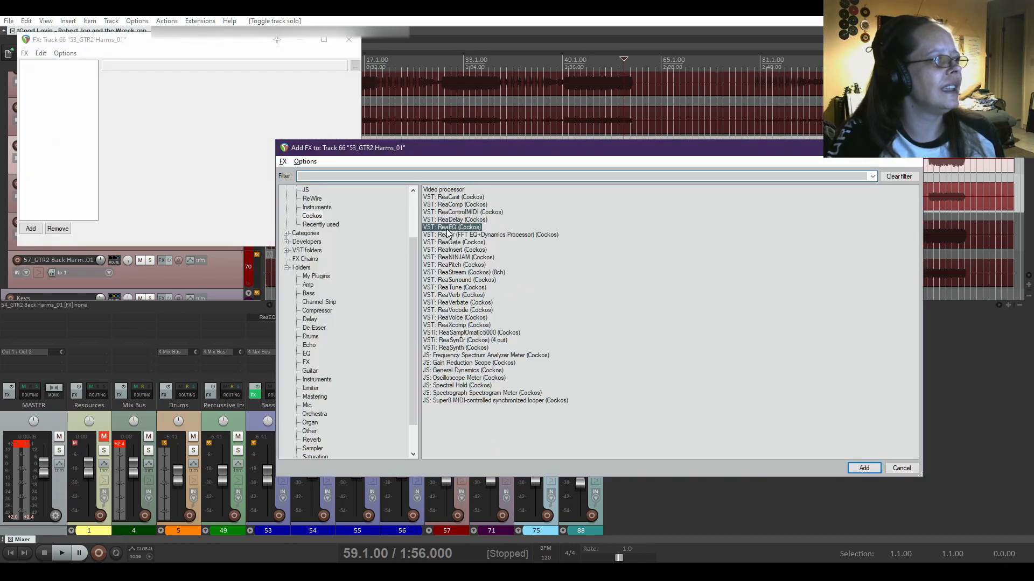
pyautogui.doubleClick(447, 229)
pyautogui.moveTo(219, 39); pyautogui.dragTo(558, 237)
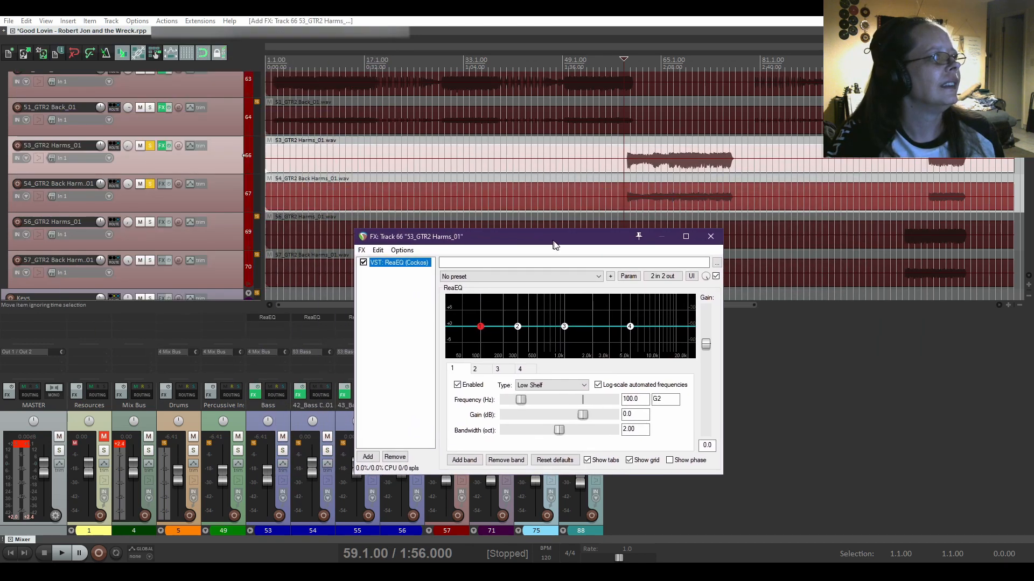
pyautogui.click(152, 184)
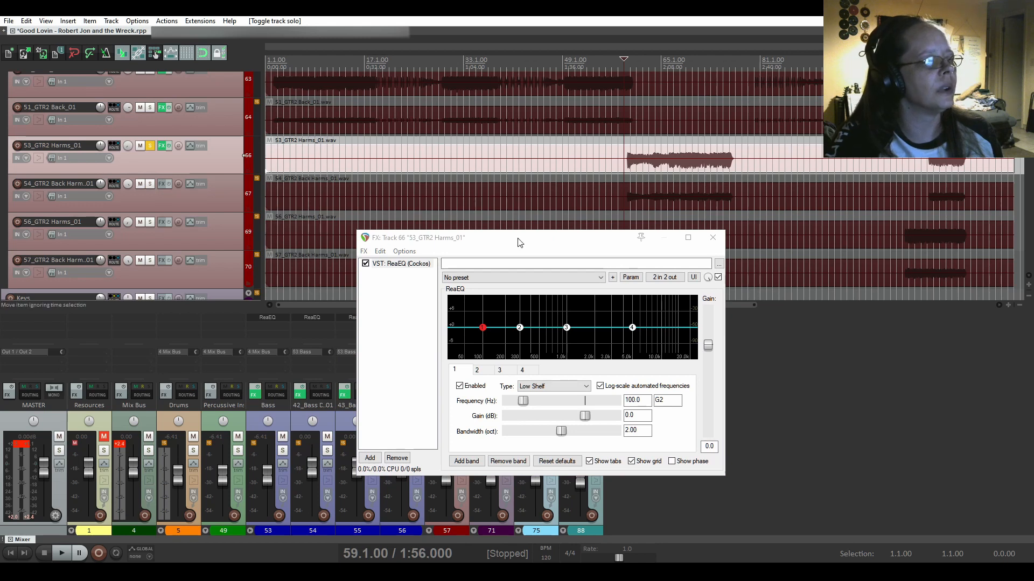
pyautogui.click(536, 386)
pyautogui.click(539, 424)
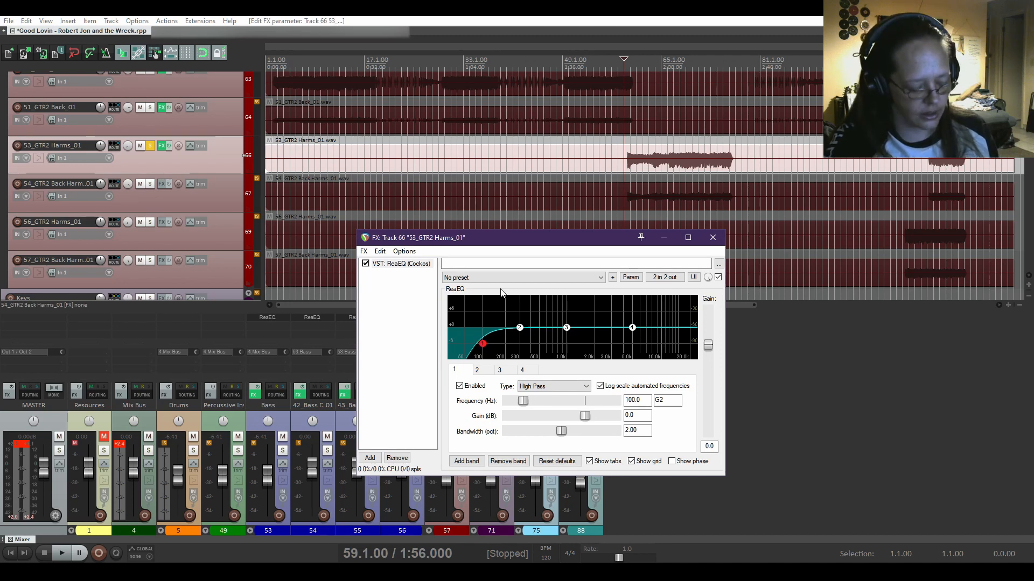
# Lower the High Shelf gain on band 4 to -1.6 dB while playing 53_GTR2 Harms_01 in solo, and stop playback
pyautogui.press('space')
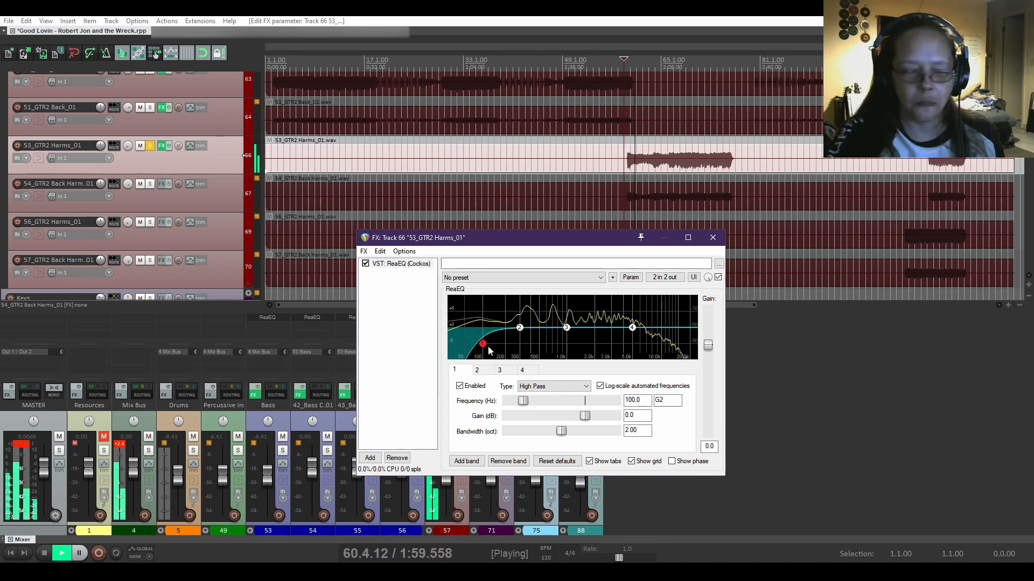
pyautogui.click(633, 329)
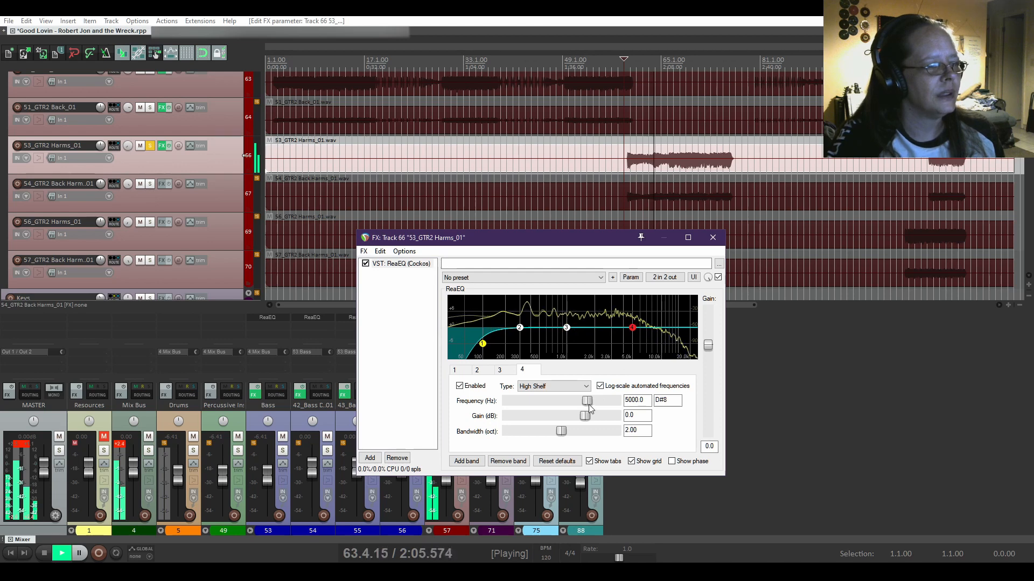
pyautogui.moveTo(585, 416); pyautogui.dragTo(581, 417)
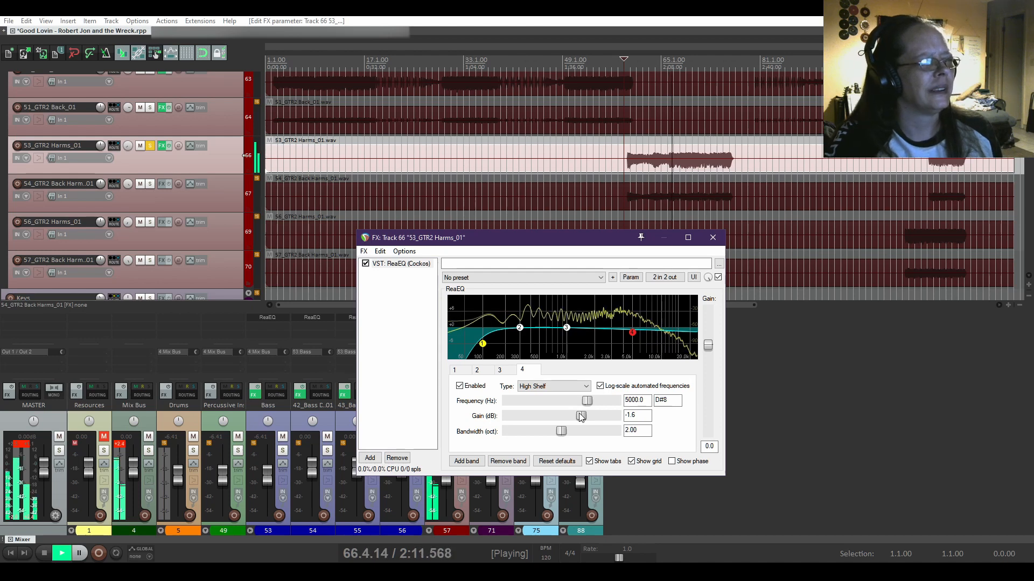
pyautogui.press('space')
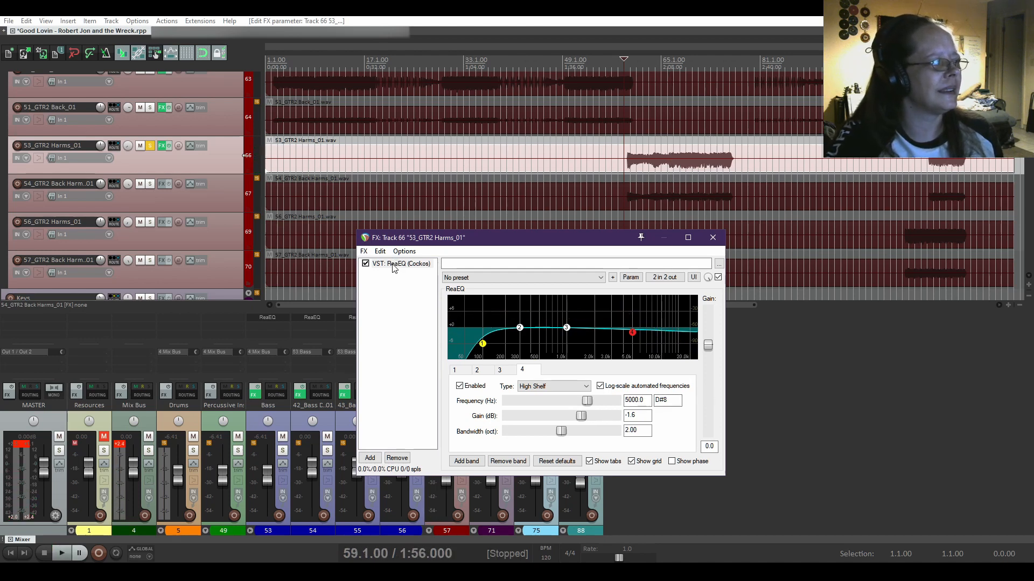
# Copy the ReaEQ from 53_GTR2 Harms_01 into the FX chain of 54_GTR2 Back Harms_01, switching the solo to that track
pyautogui.rightClick(394, 267)
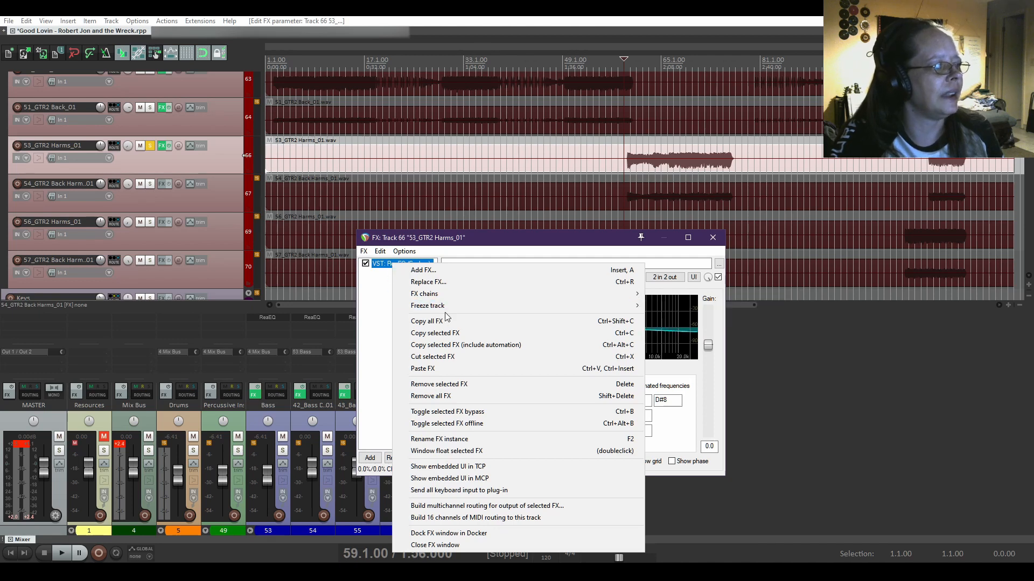
pyautogui.click(445, 334)
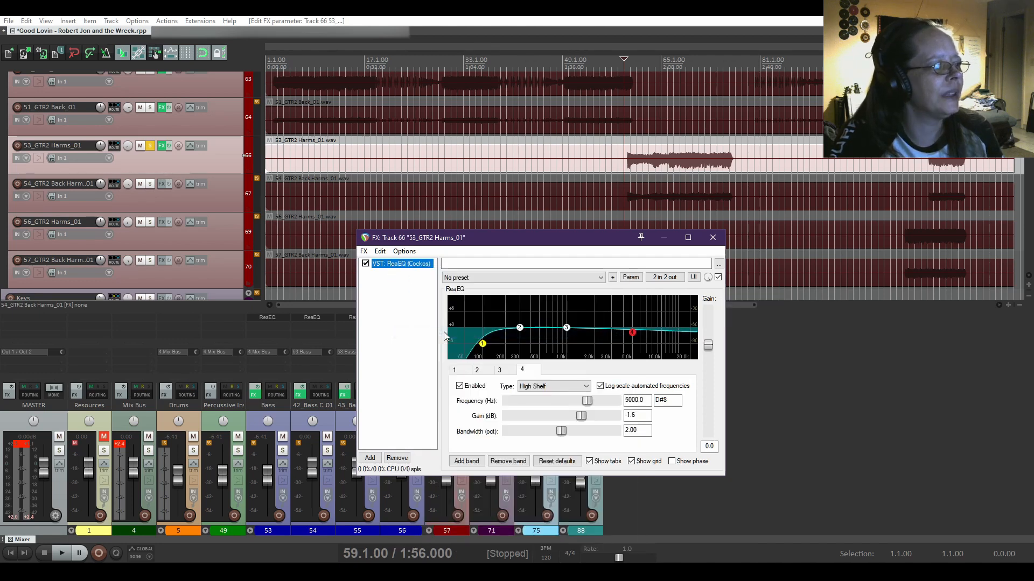
pyautogui.click(712, 237)
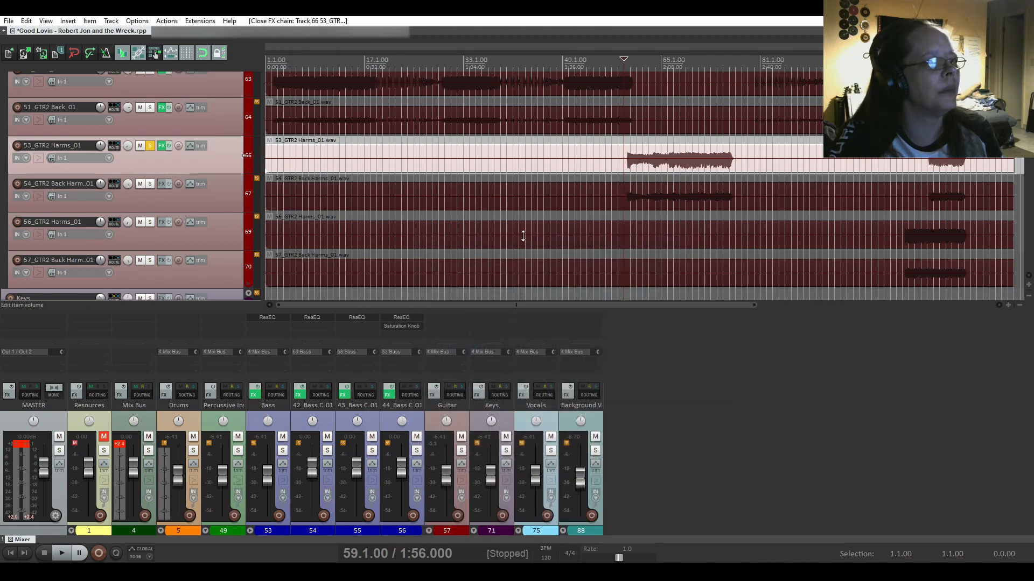
pyautogui.click(152, 146)
pyautogui.click(150, 185)
pyautogui.click(161, 185)
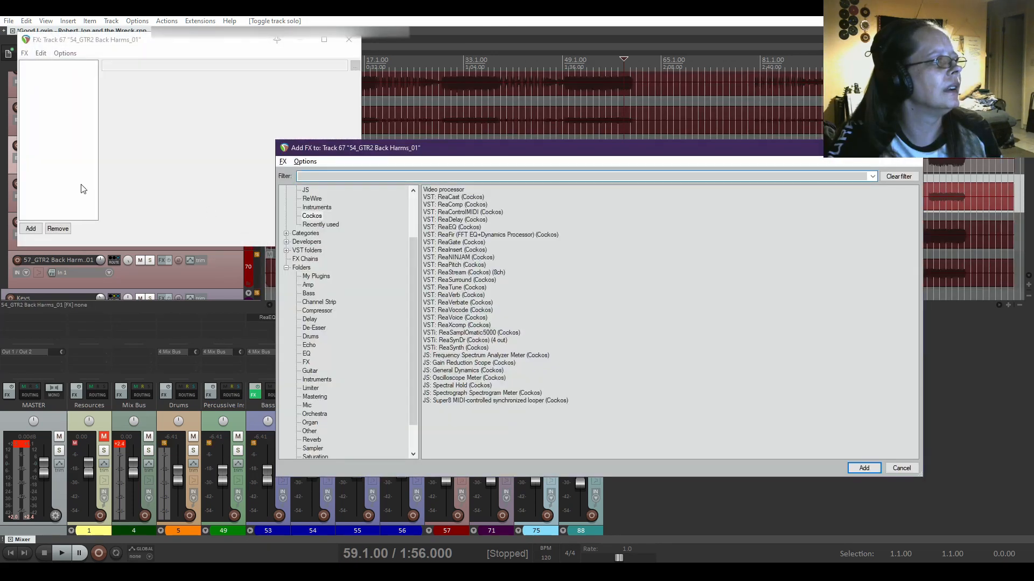
pyautogui.rightClick(72, 177)
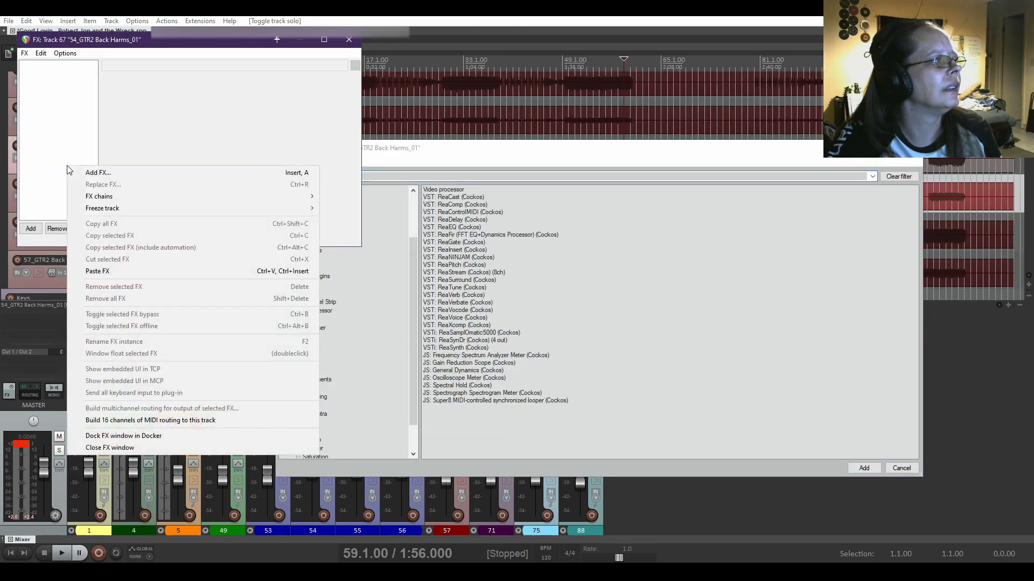
pyautogui.click(127, 273)
pyautogui.click(907, 157)
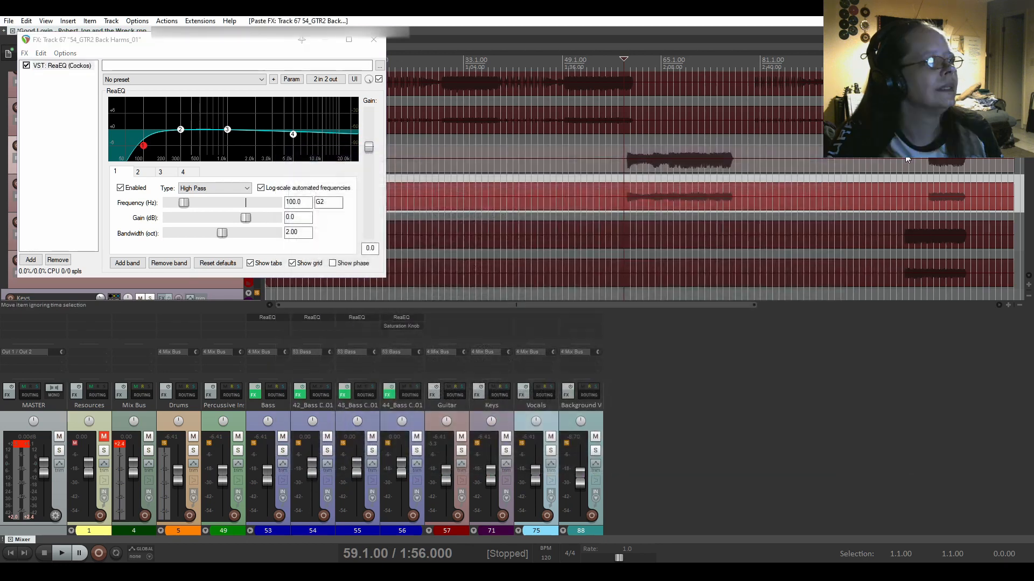
# Play 54_GTR2 Back Harms_01 in solo from measure 59 with its EQ, stop, close the FX window, and clear the solo
pyautogui.moveTo(279, 44); pyautogui.dragTo(726, 280)
pyautogui.press('space')
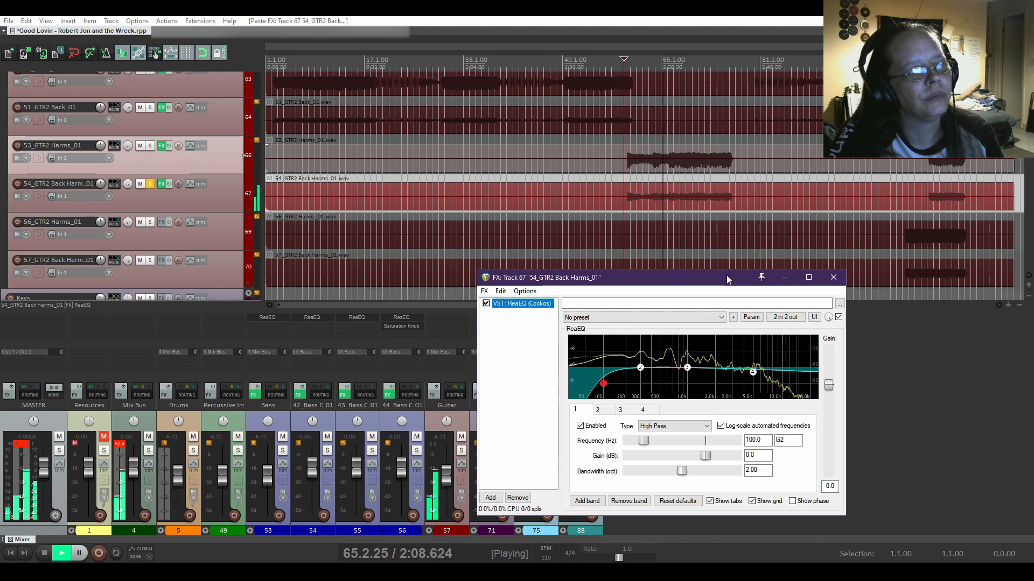
pyautogui.press('space')
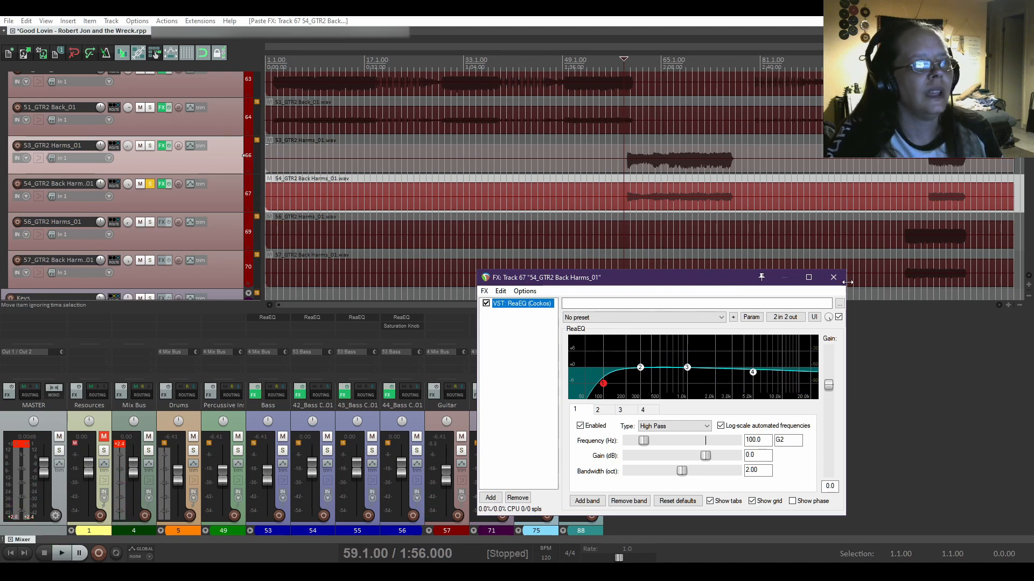
pyautogui.click(833, 278)
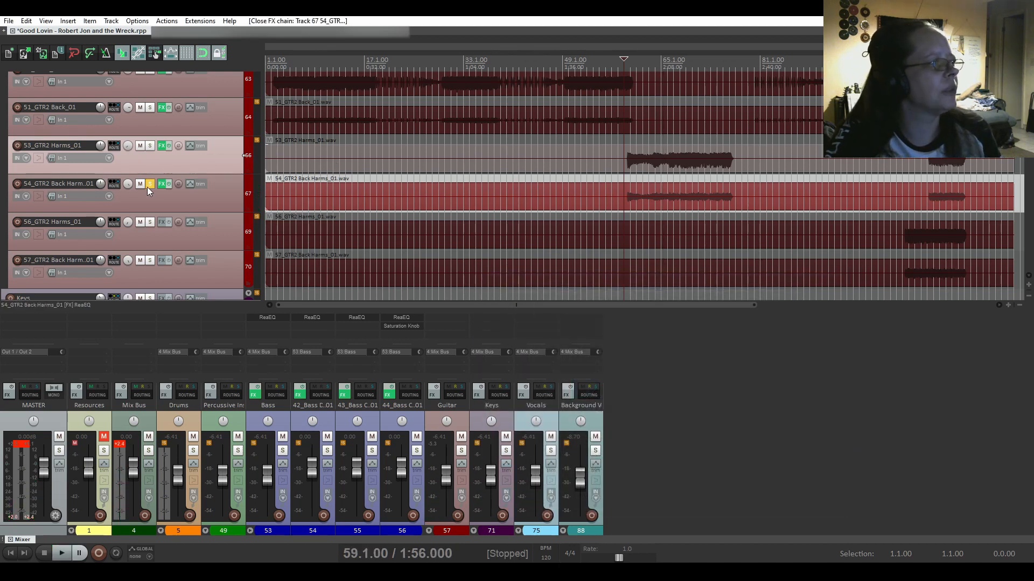
pyautogui.click(150, 184)
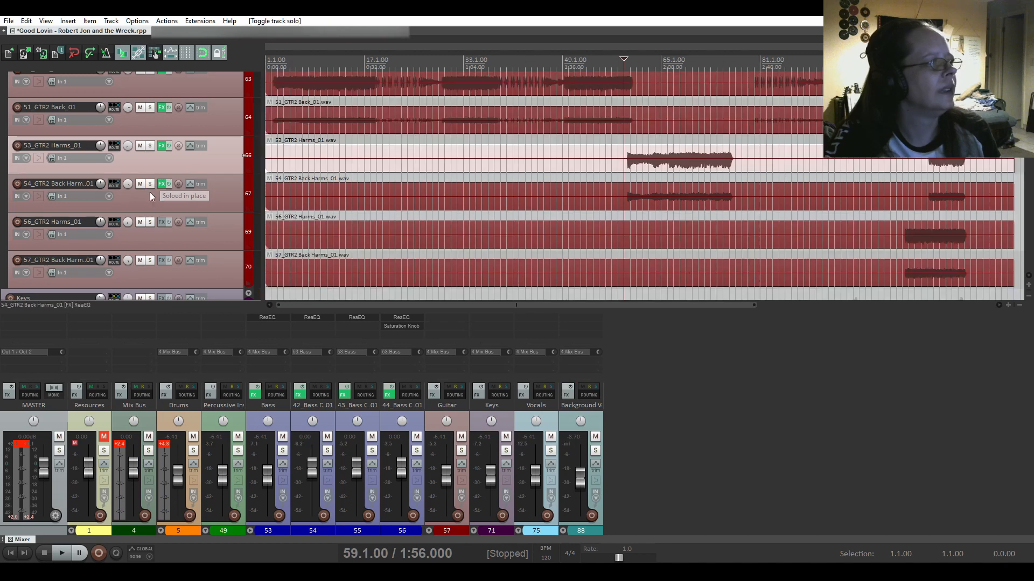
# Solo 56_GTR2 Harms_01 and 57_GTR2 Back Harms_01 and play the pair from measure 104
pyautogui.click(151, 223)
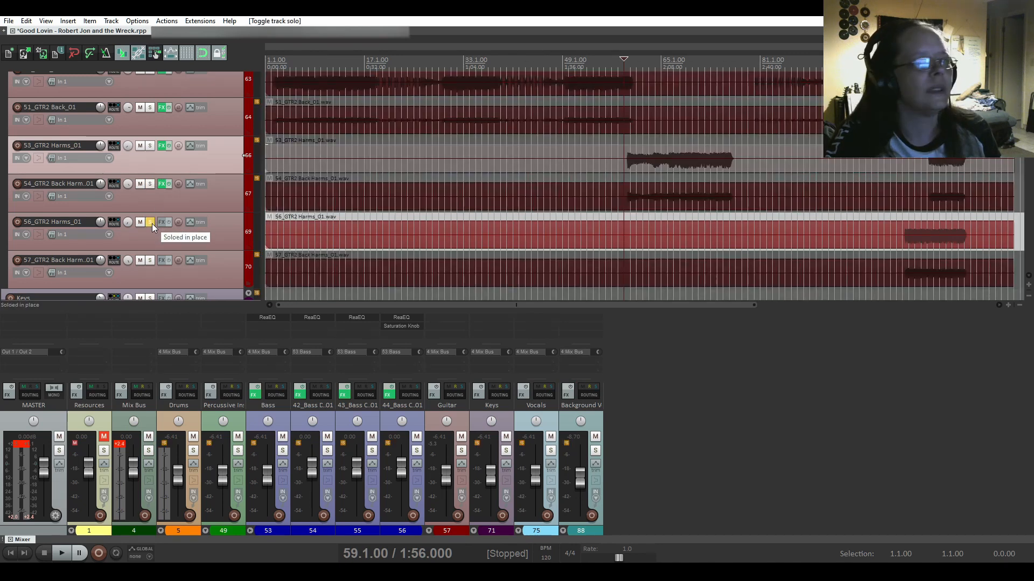
pyautogui.click(149, 261)
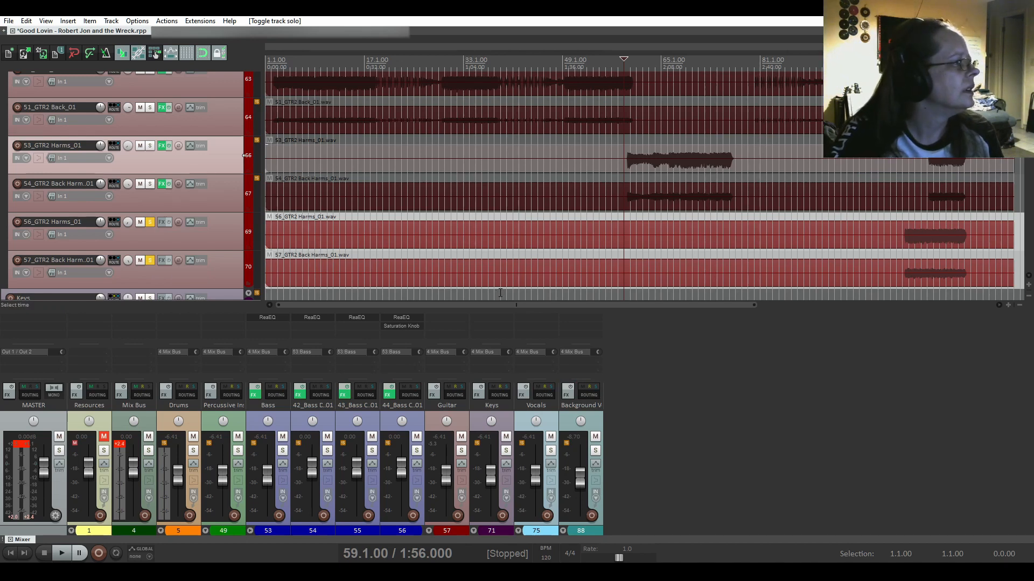
pyautogui.click(902, 219)
pyautogui.press('space')
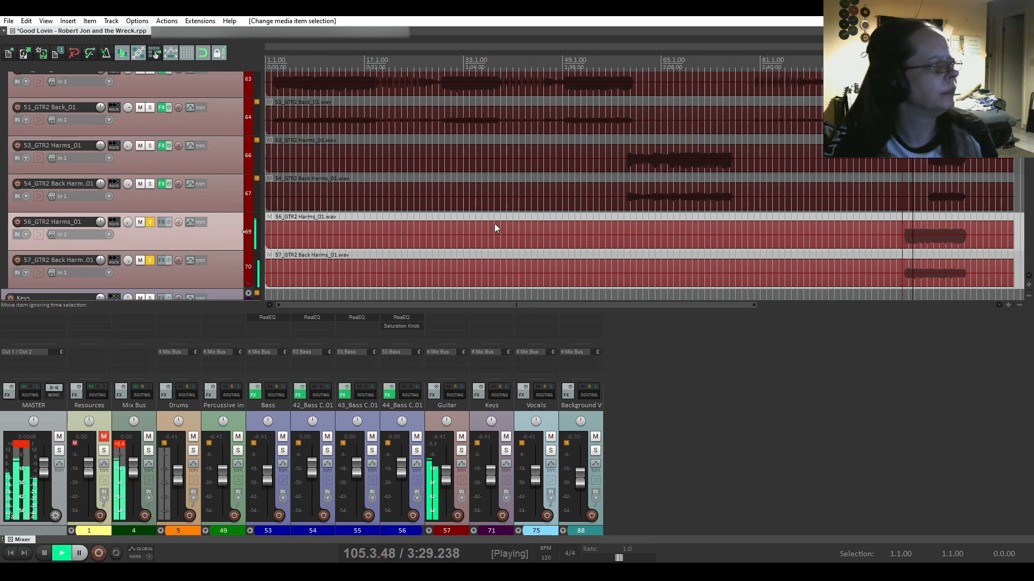
# Compare the pair with the solo on 56_GTR2 Harms_01 off and on, stop playback, and clear both solos
pyautogui.click(150, 222)
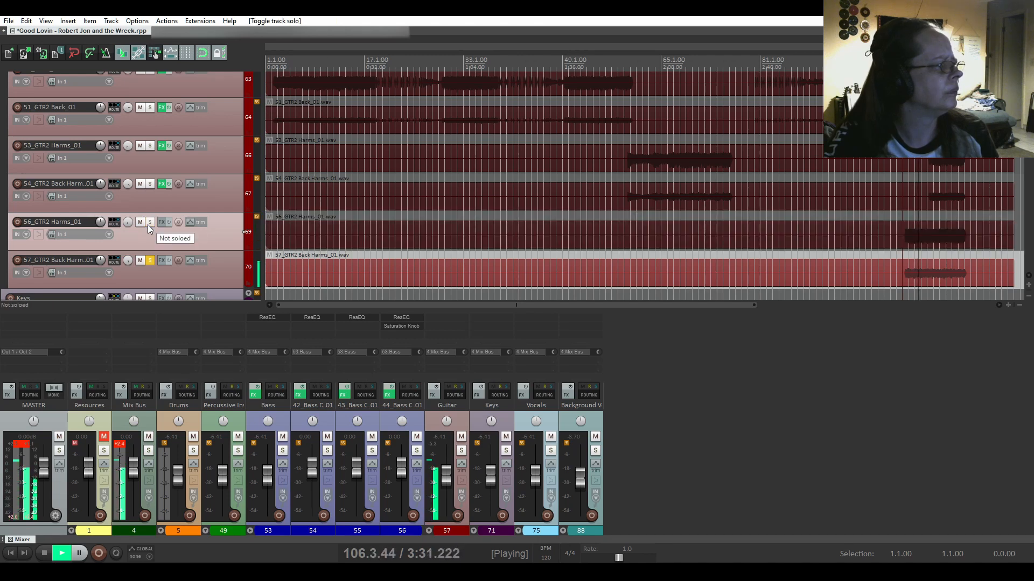
pyautogui.click(148, 225)
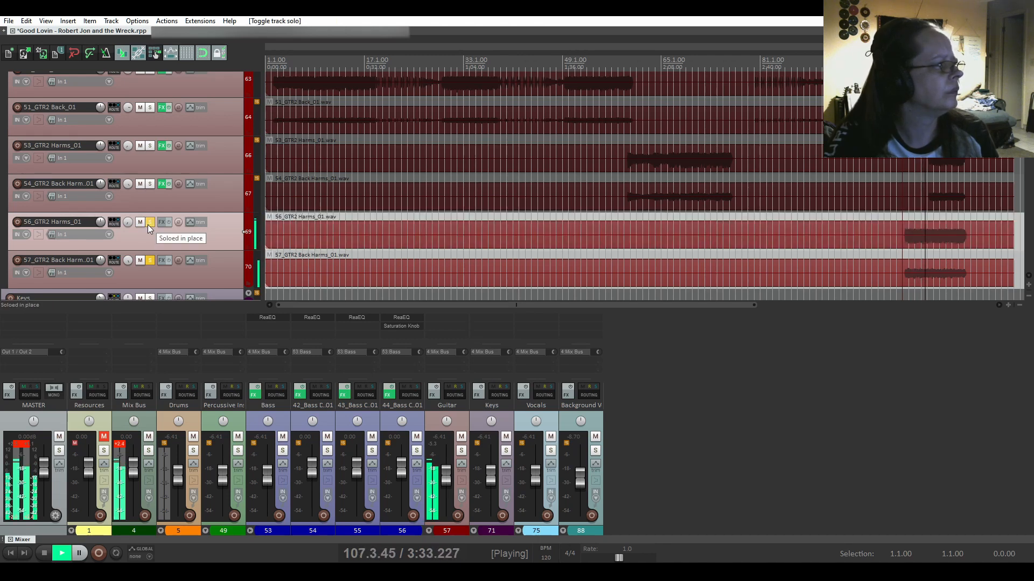
pyautogui.press('space')
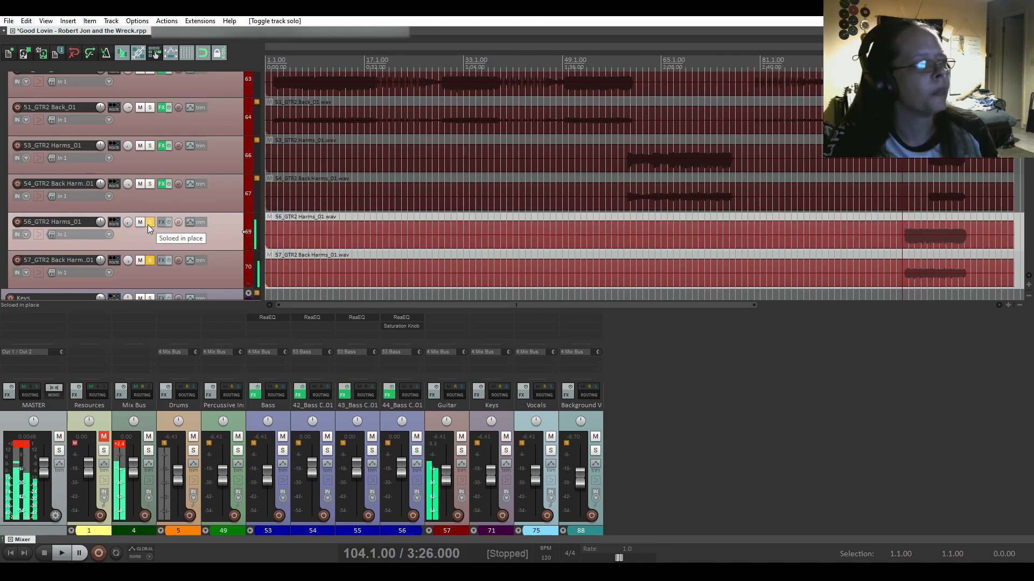
pyautogui.click(149, 222)
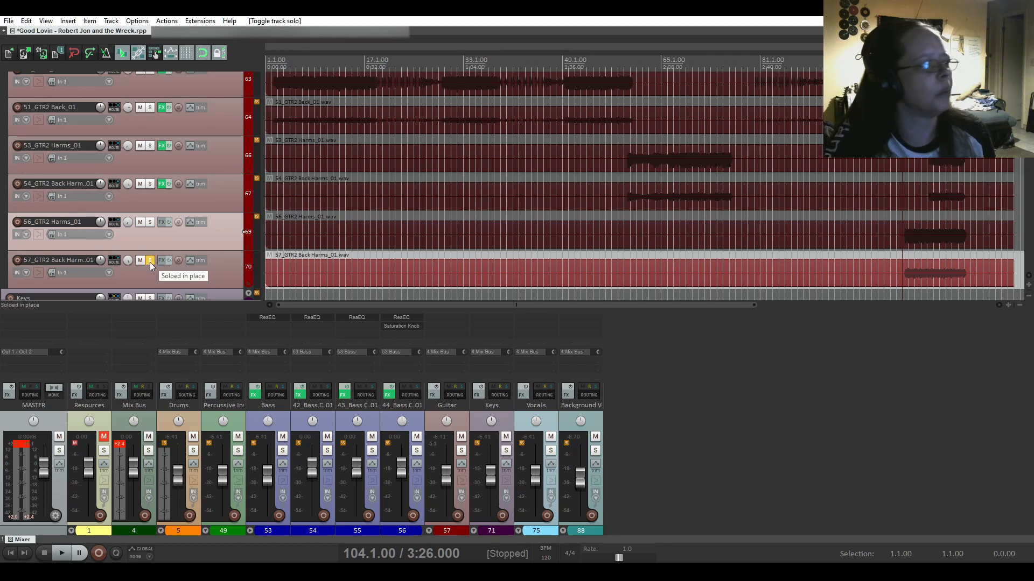
pyautogui.click(150, 223)
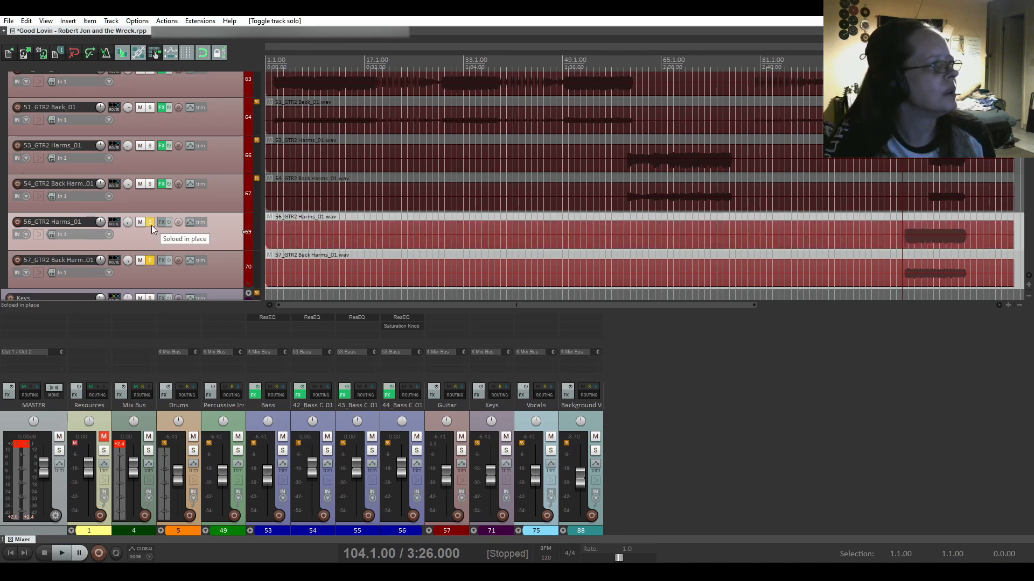
pyautogui.click(151, 225)
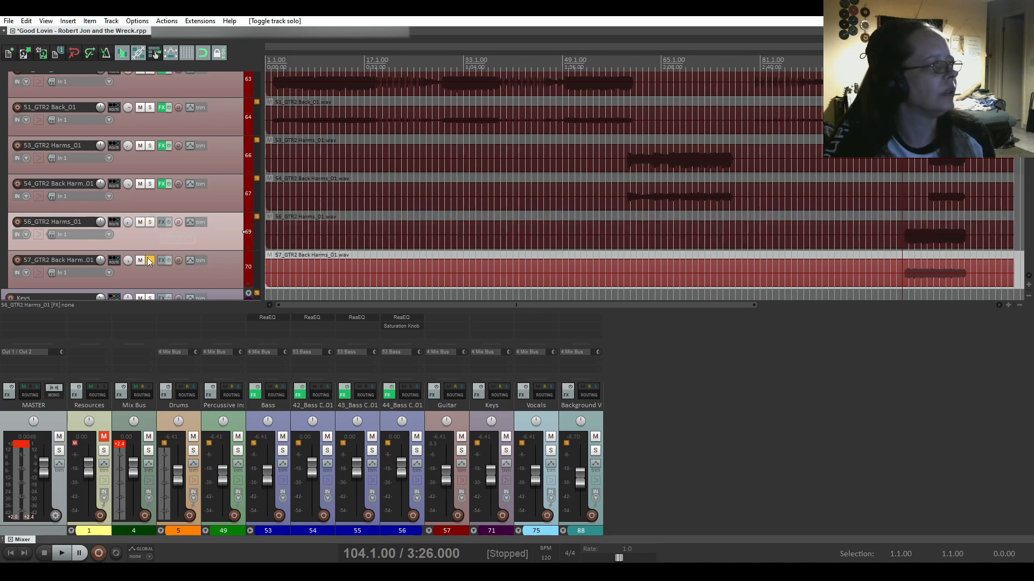
pyautogui.click(148, 263)
# Add ReaEQ to 56_GTR2 Harms_01 and set band 1 to High Pass
pyautogui.click(160, 223)
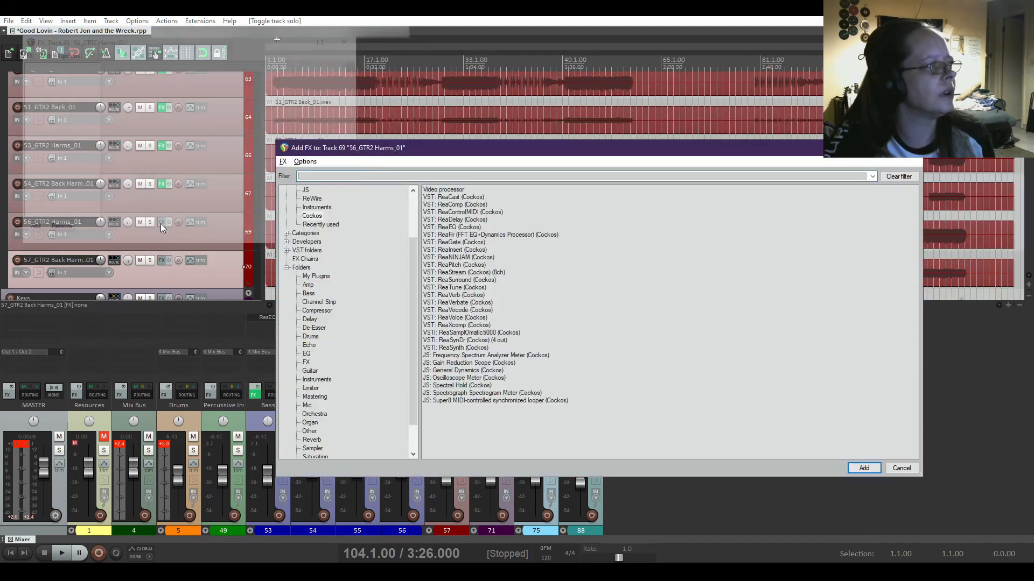
pyautogui.doubleClick(456, 228)
pyautogui.moveTo(176, 21); pyautogui.dragTo(521, 179)
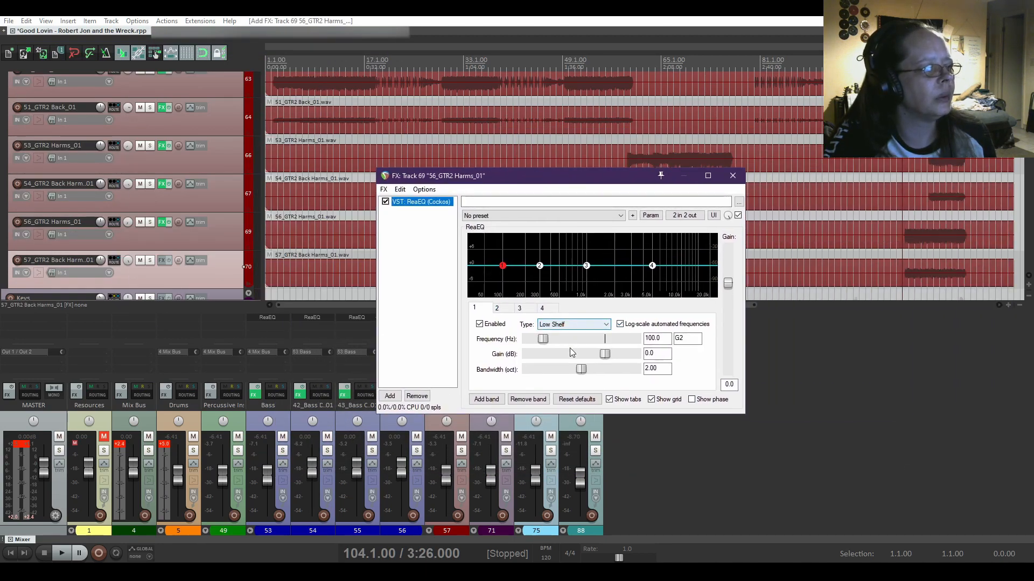
pyautogui.click(572, 326)
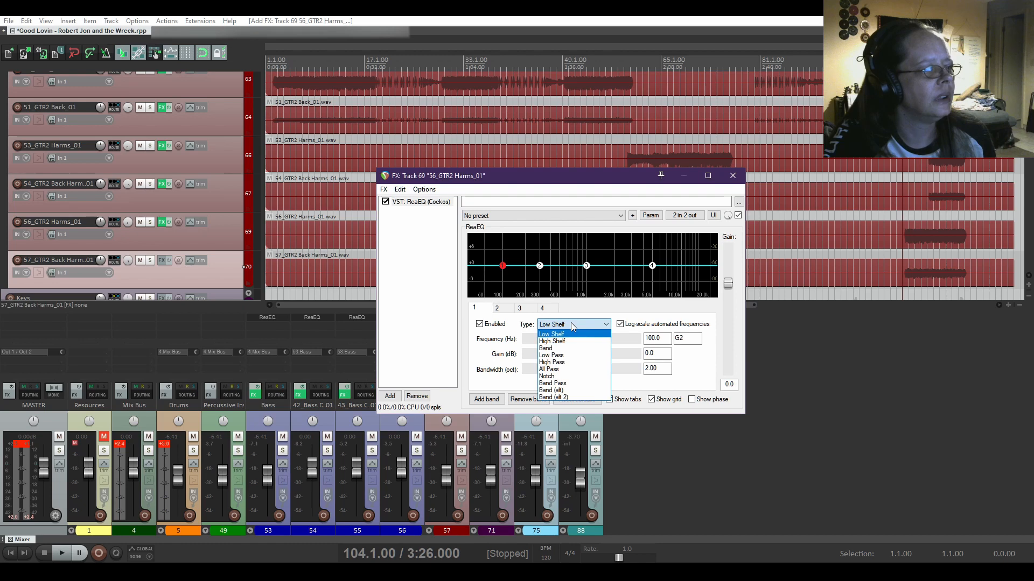
pyautogui.click(562, 364)
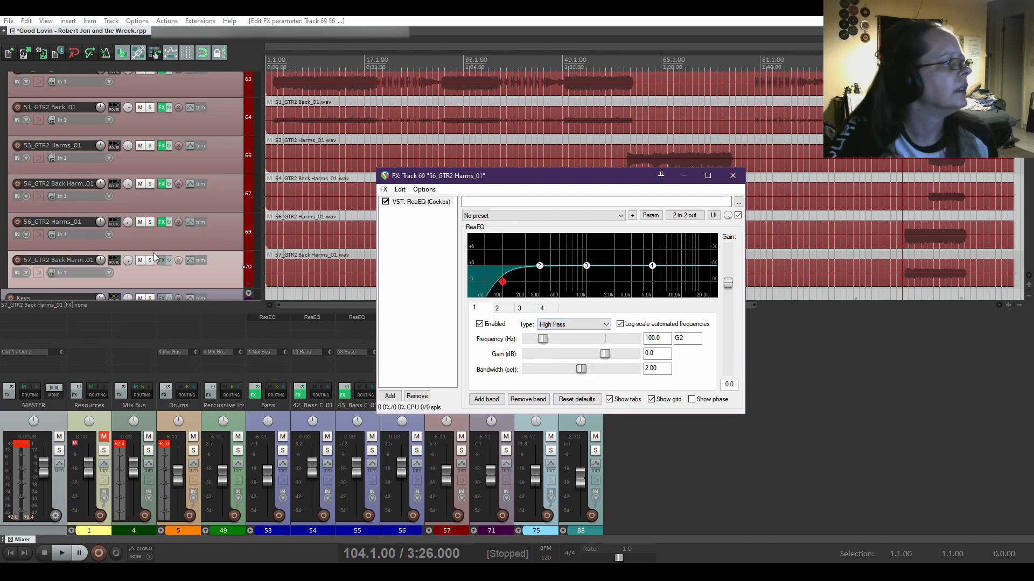
# Play 56_GTR2 Harms_01 in solo from measure 104, sweep its high-pass band and set the cutoff to 188.8 Hz, and stop
pyautogui.click(150, 225)
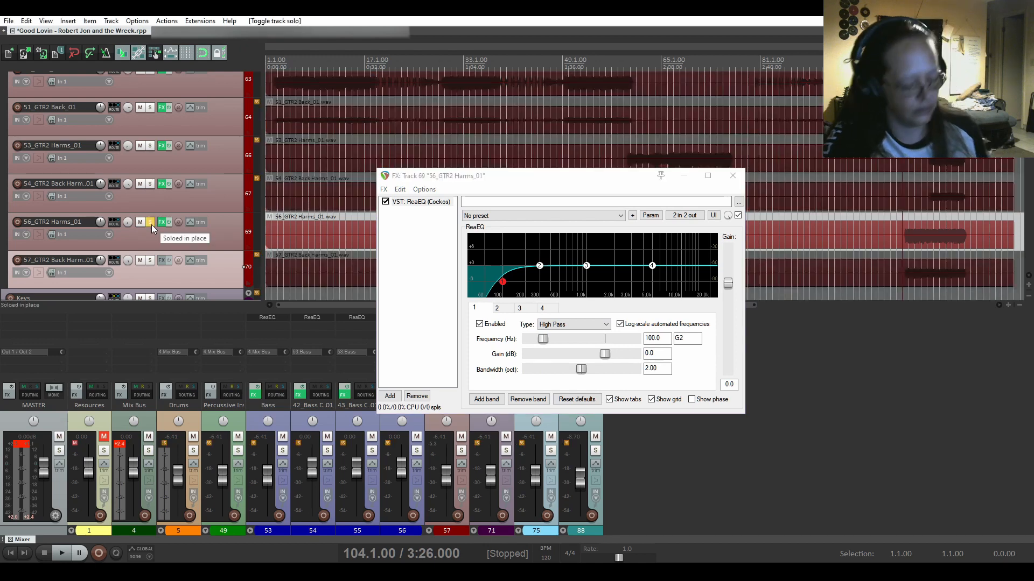
pyautogui.press('space')
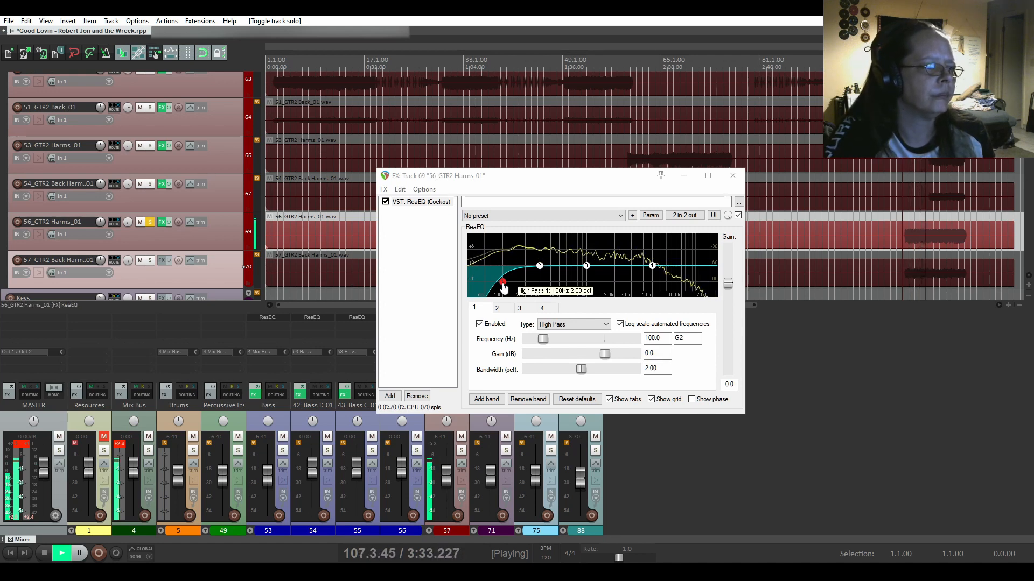
pyautogui.moveTo(502, 283); pyautogui.dragTo(514, 285)
pyautogui.press('space')
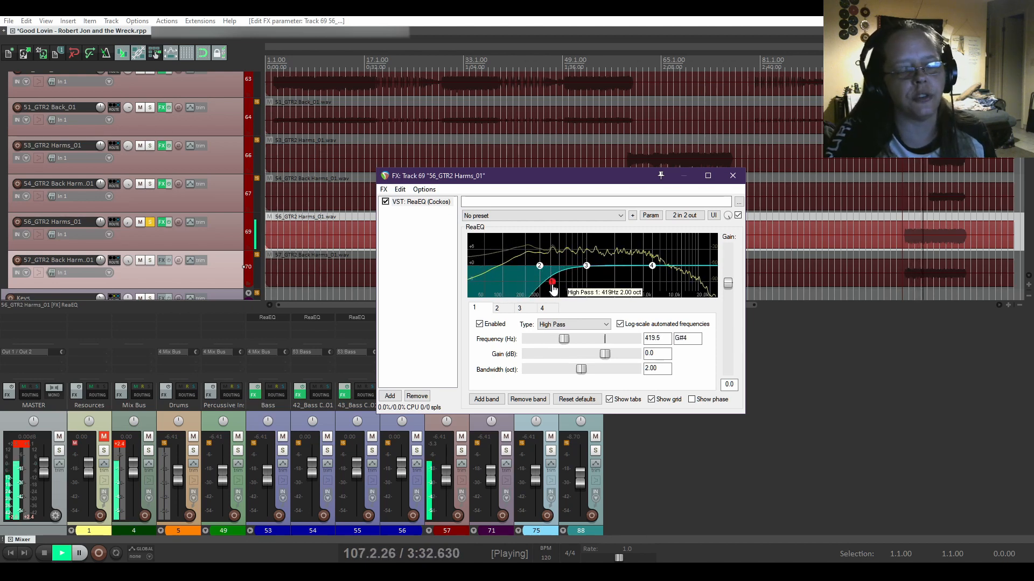
pyautogui.moveTo(552, 289); pyautogui.dragTo(612, 286)
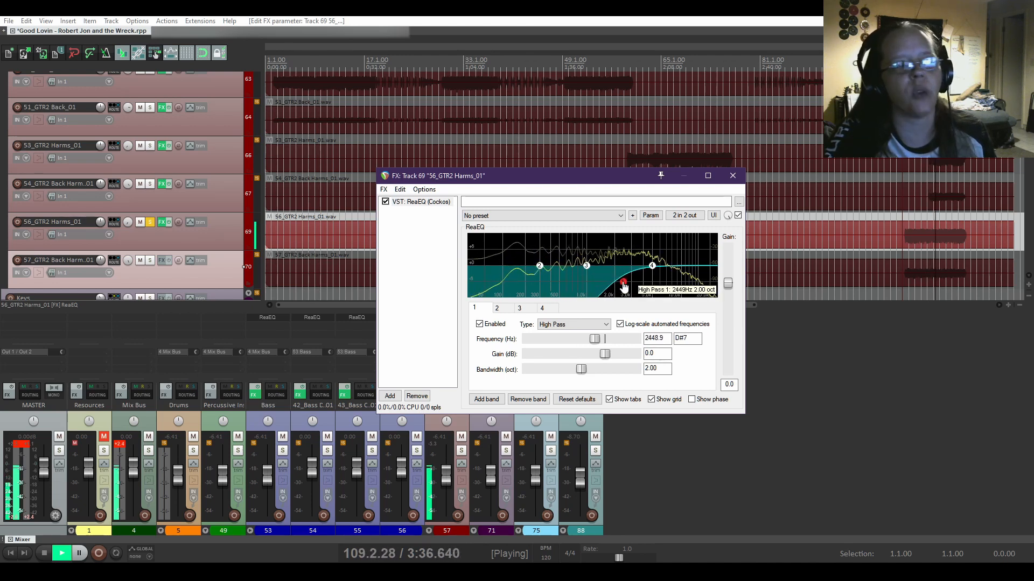
pyautogui.moveTo(613, 286); pyautogui.dragTo(564, 279)
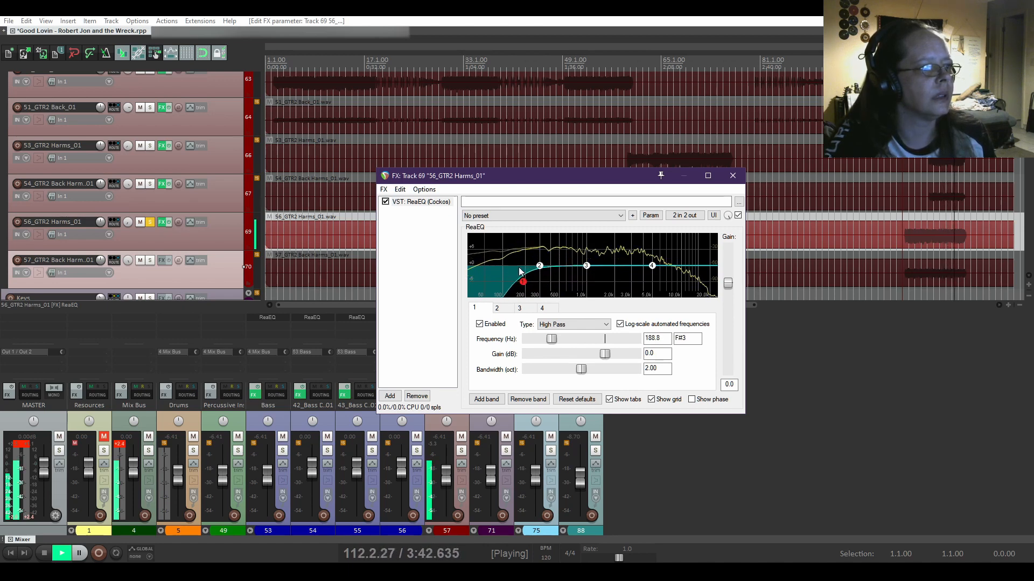
pyautogui.press('space')
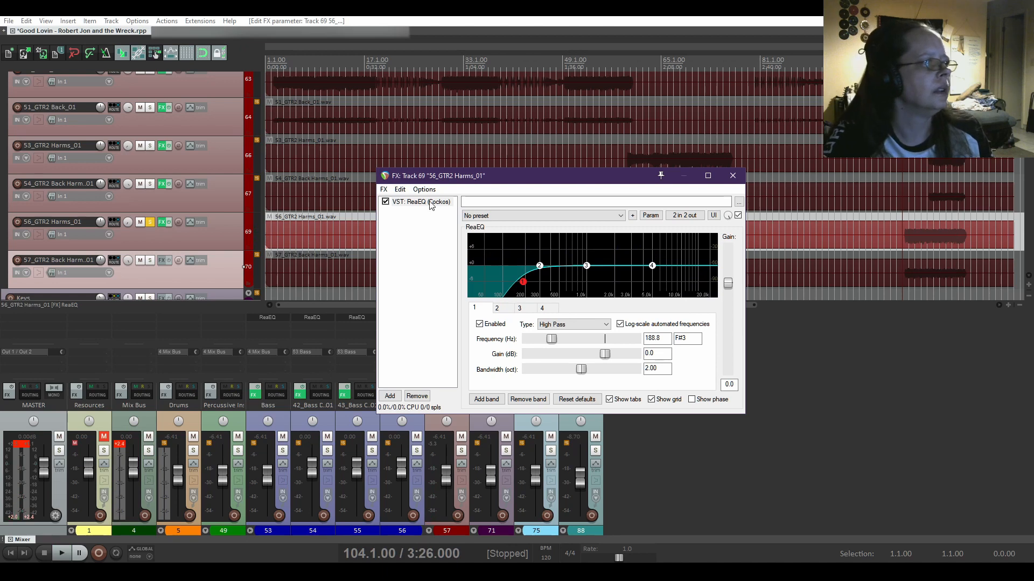
# Copy the ReaEQ instance from 56_GTR2 Harms_01, close its FX window, and clear the track's solo
pyautogui.rightClick(430, 203)
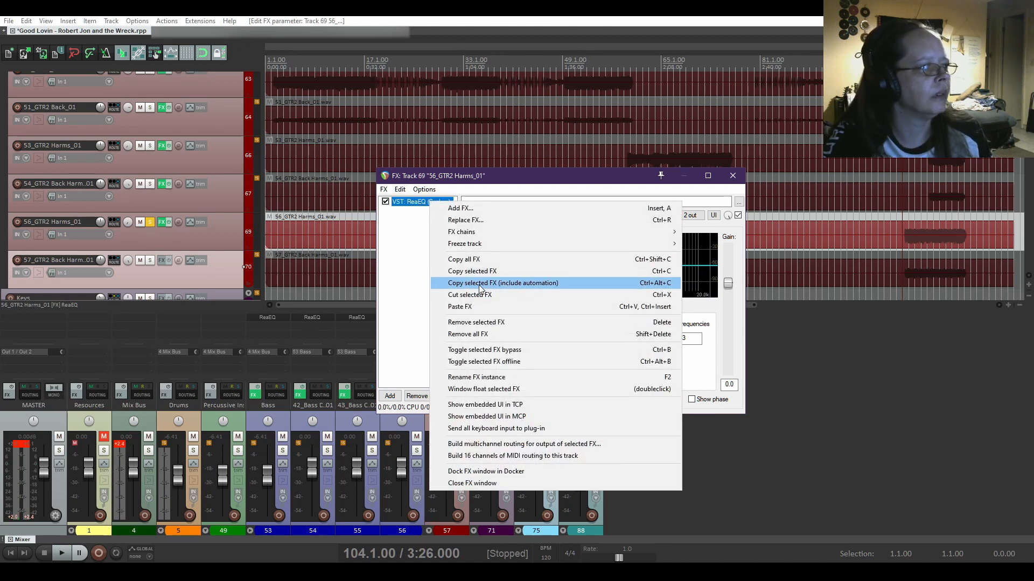
pyautogui.click(492, 271)
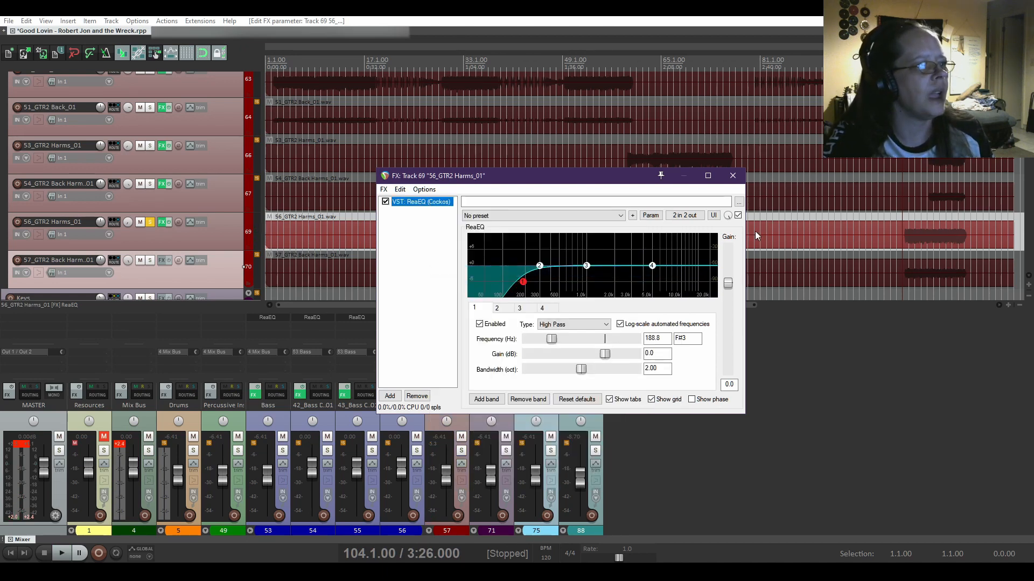
pyautogui.click(735, 179)
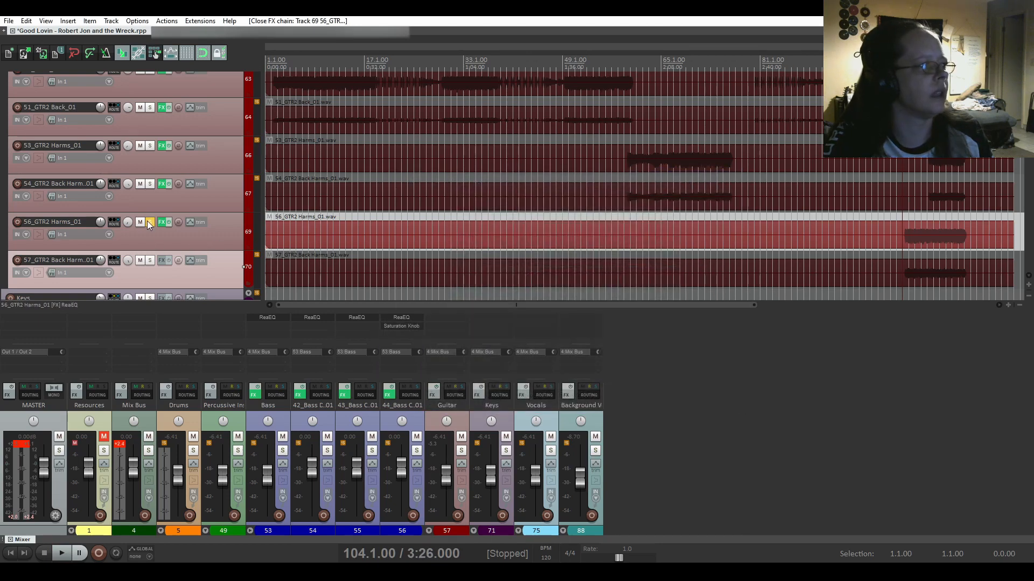
pyautogui.click(150, 223)
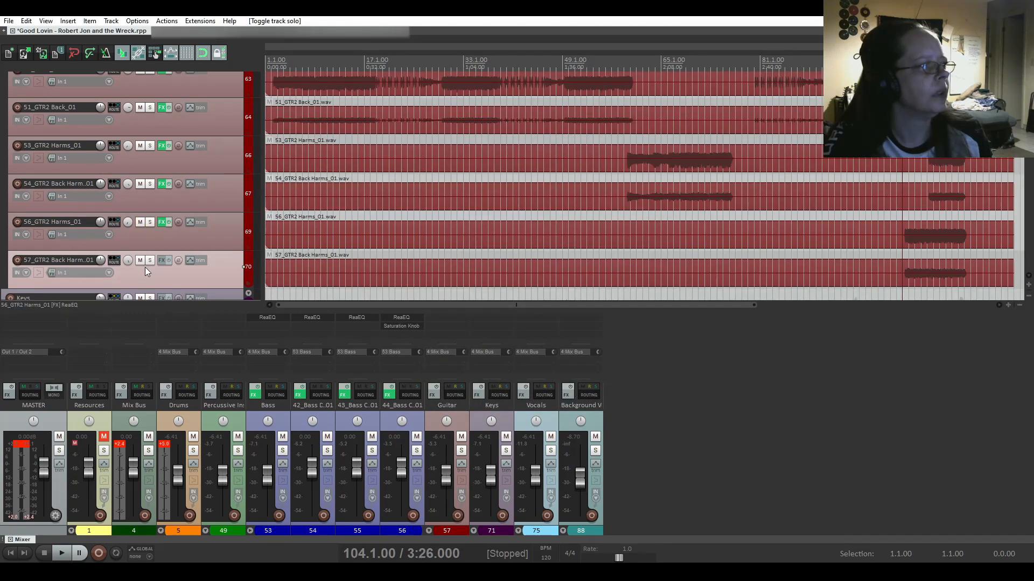
# Solo 57_GTR2 Back Harms_01 and paste the copied ReaEQ into its FX chain, dismissing the Add FX browser
pyautogui.click(151, 261)
pyautogui.click(163, 261)
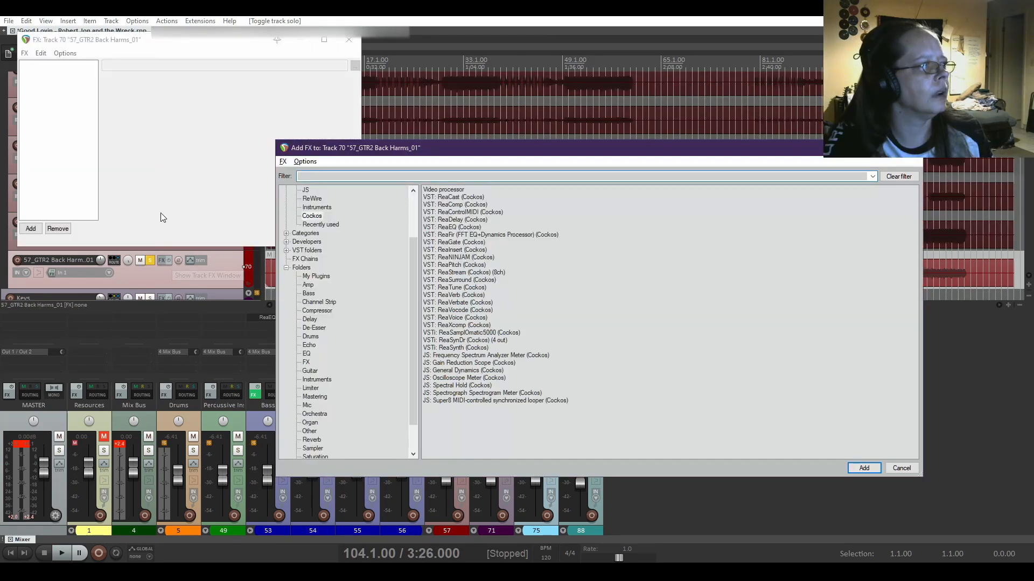
pyautogui.rightClick(63, 127)
pyautogui.click(101, 230)
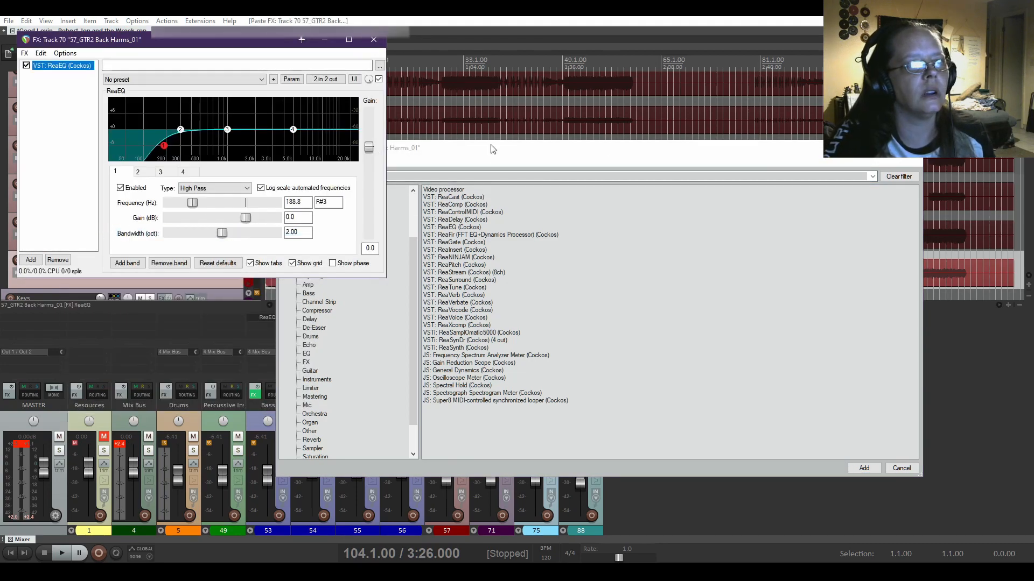
pyautogui.click(911, 159)
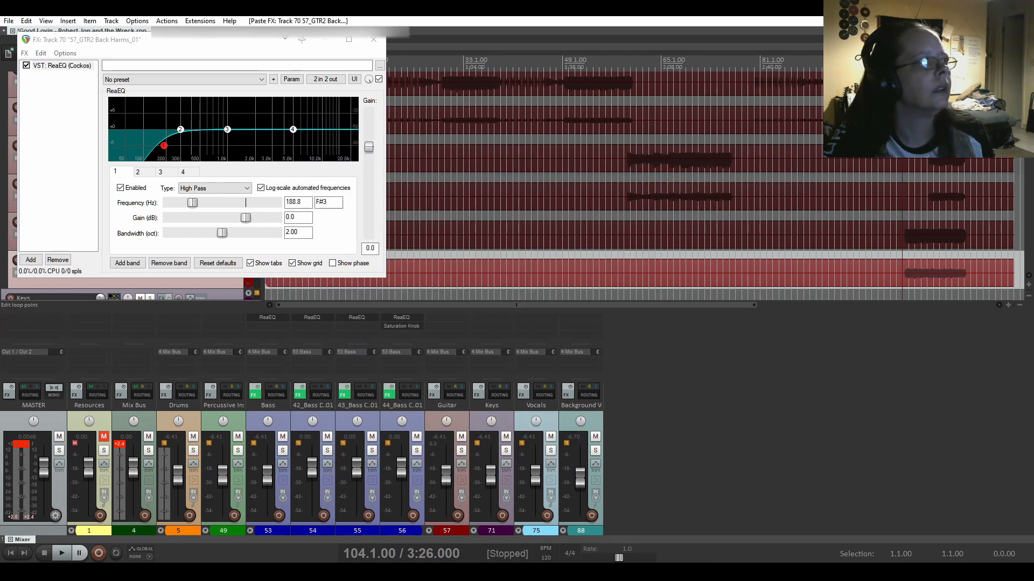
# Play 57_GTR2 Back Harms_01, lower its band 4 high-shelf gain to -2.1 dB, stop, close the FX window, and clear the solo
pyautogui.moveTo(231, 39); pyautogui.dragTo(665, 202)
pyautogui.press('space')
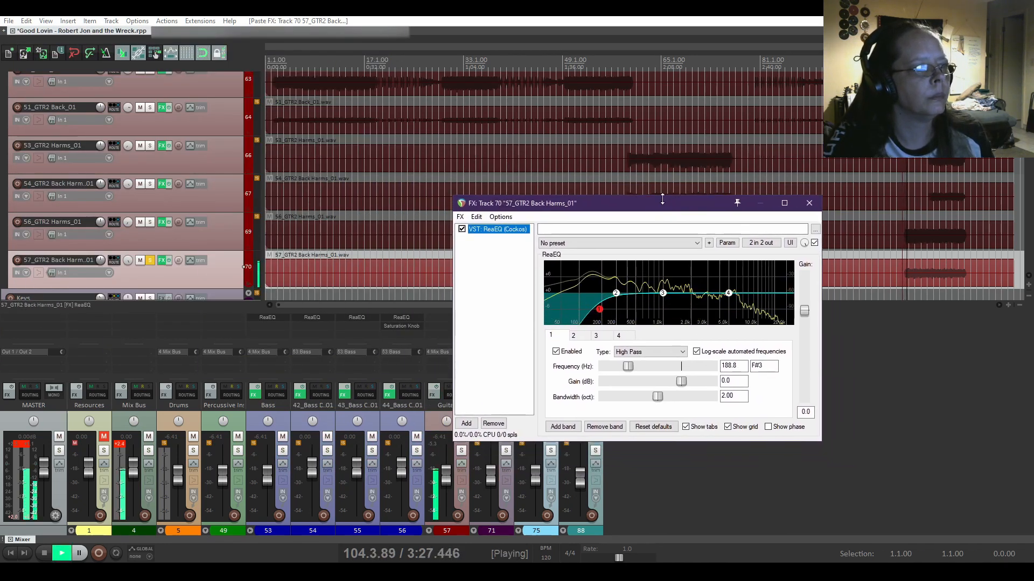
pyautogui.moveTo(728, 298)
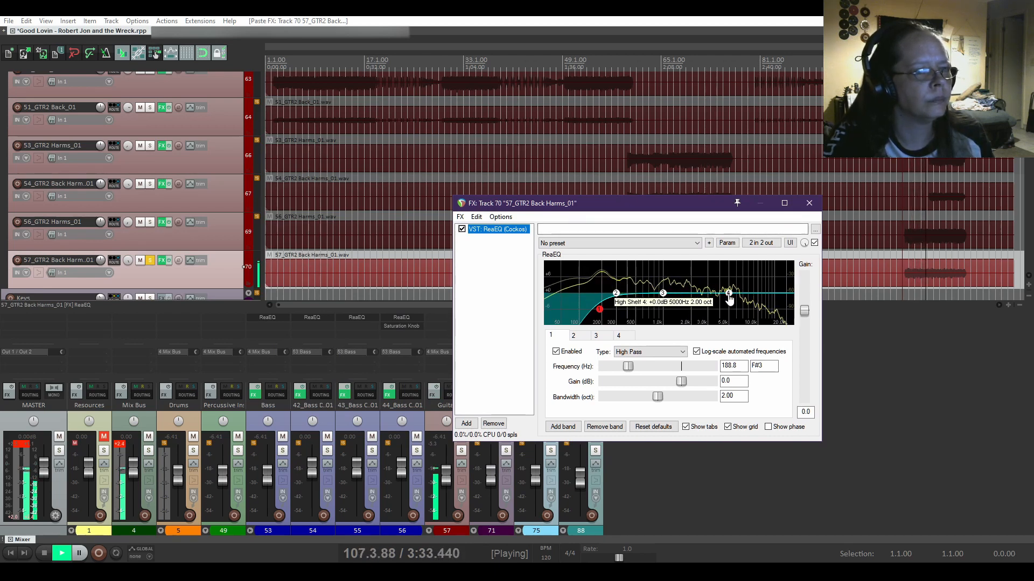
pyautogui.click(728, 297)
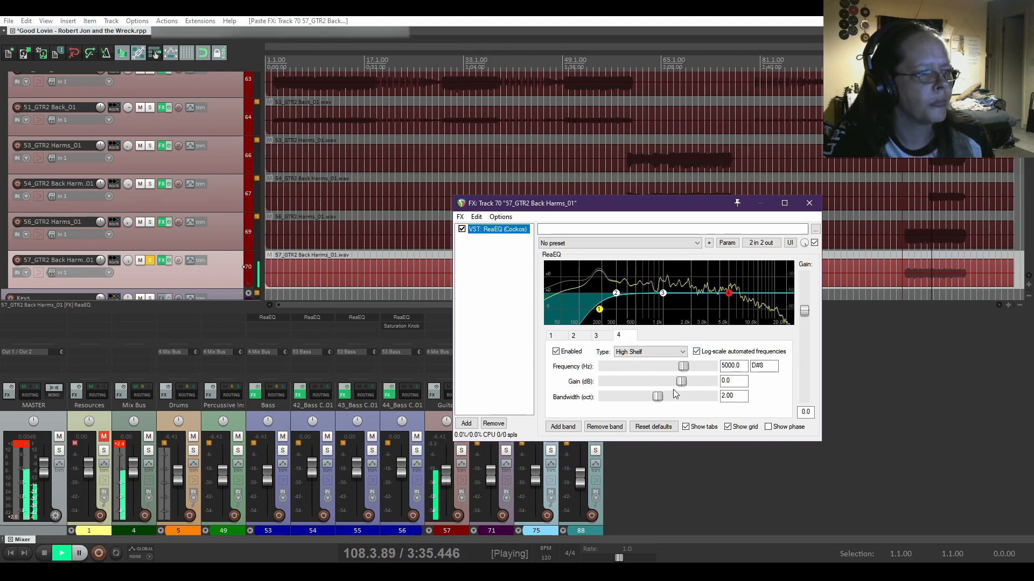
pyautogui.moveTo(684, 382); pyautogui.dragTo(681, 384)
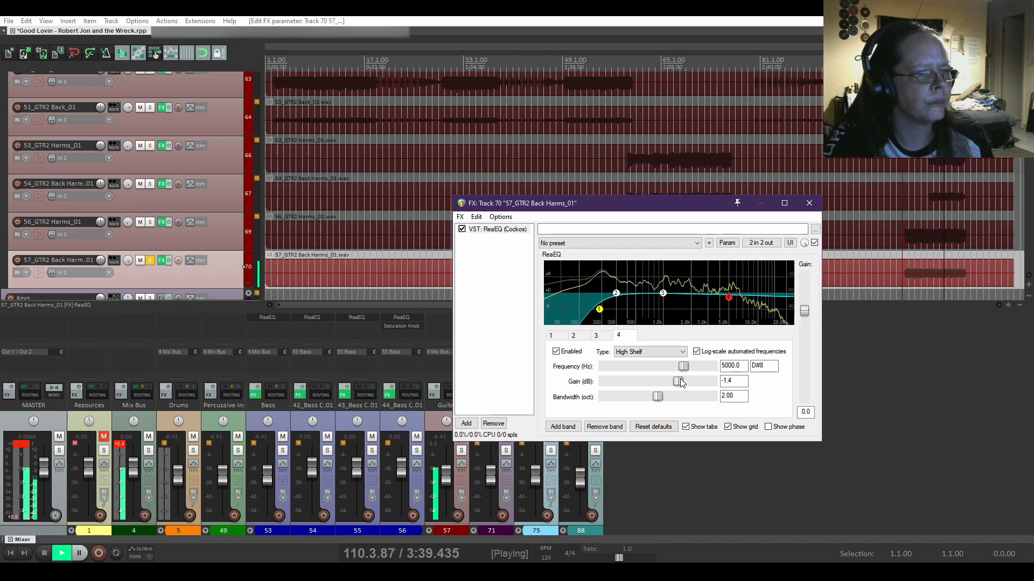
pyautogui.scroll(-3, 680, 379)
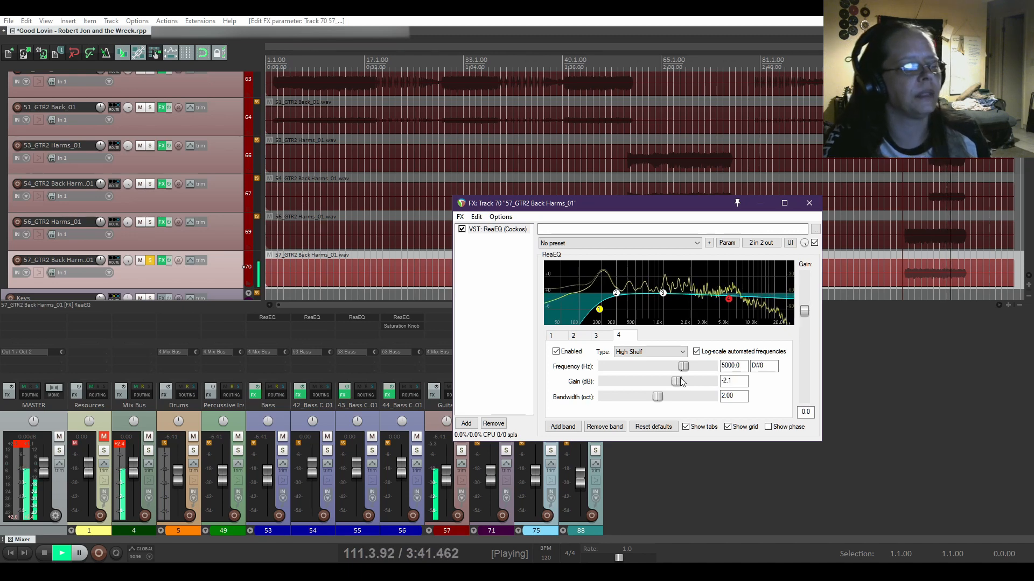
pyautogui.press('space')
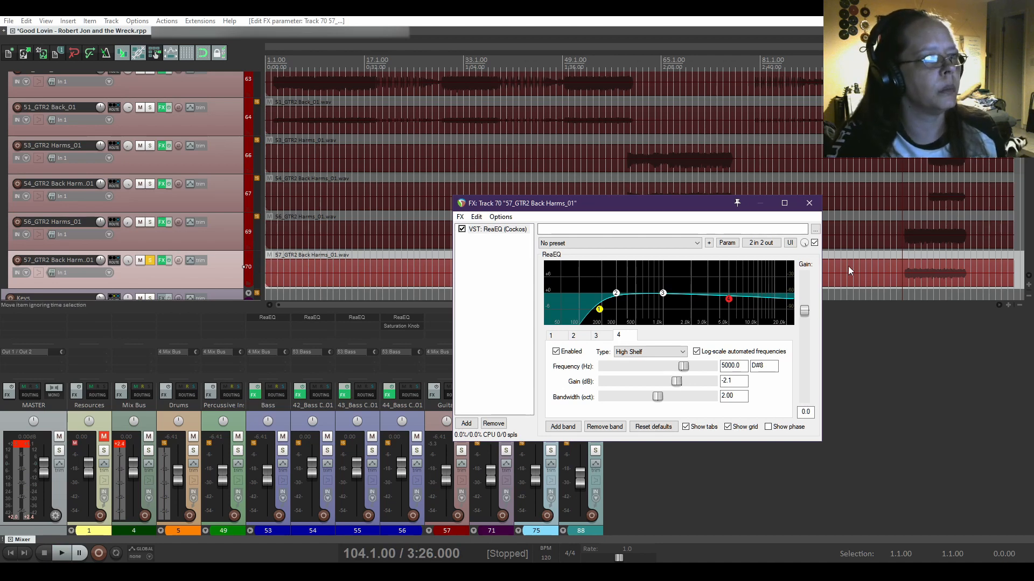
pyautogui.click(809, 203)
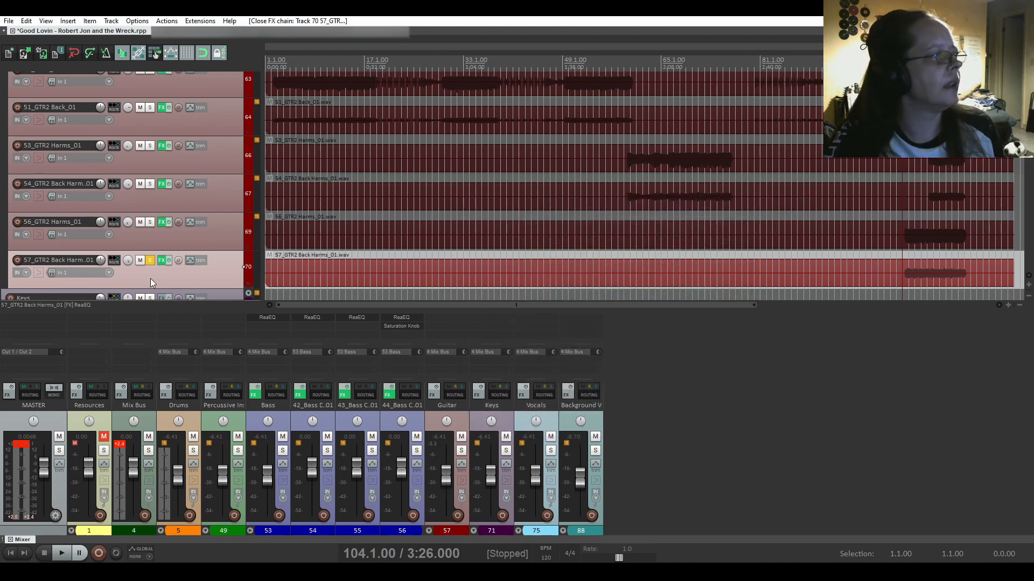
pyautogui.click(148, 262)
# Solo the Guitar folder track and play the whole guitar group from measure 2
pyautogui.scroll(5, 131, 234)
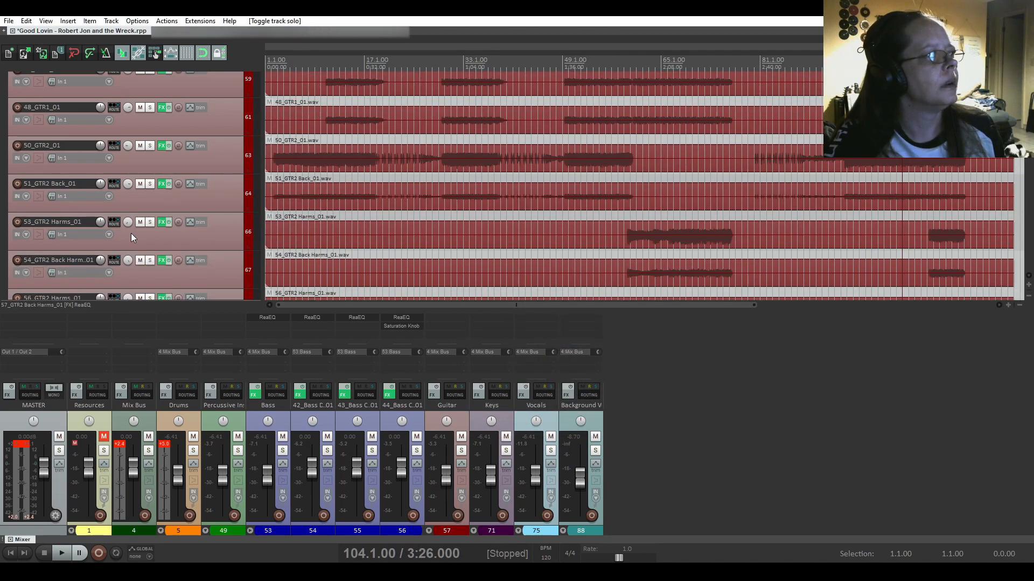
pyautogui.scroll(1, 131, 234)
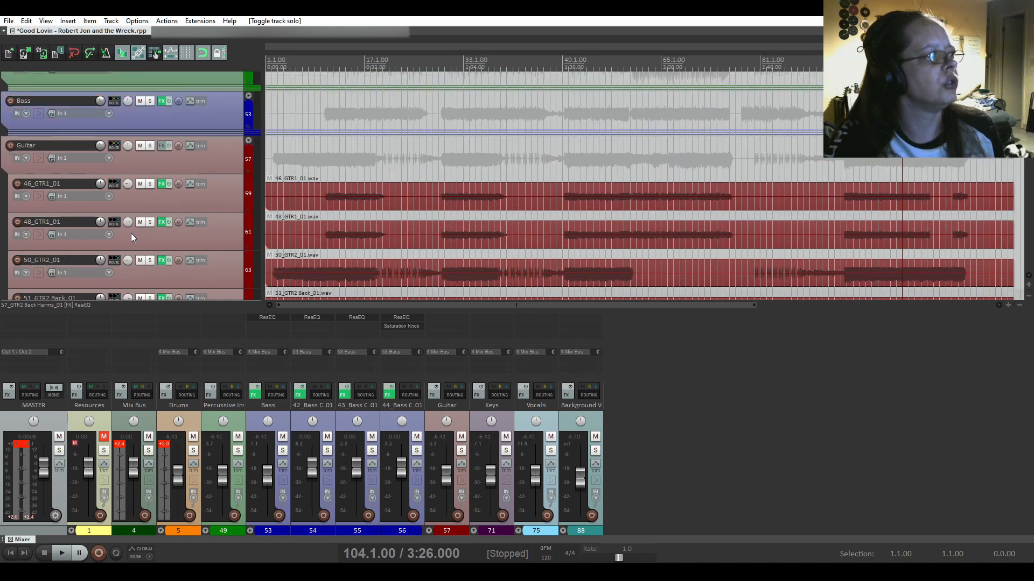
pyautogui.click(151, 145)
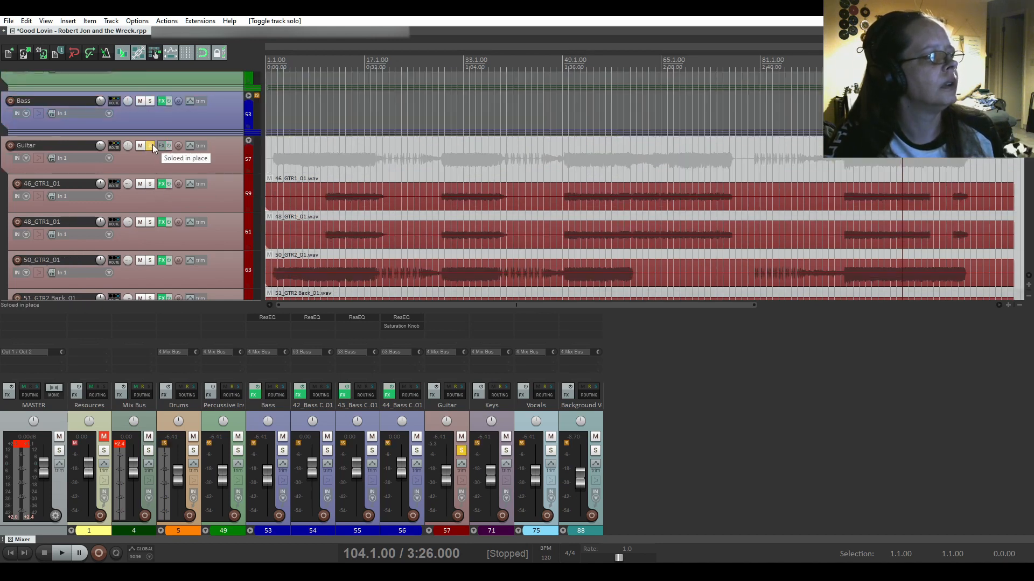
pyautogui.click(274, 188)
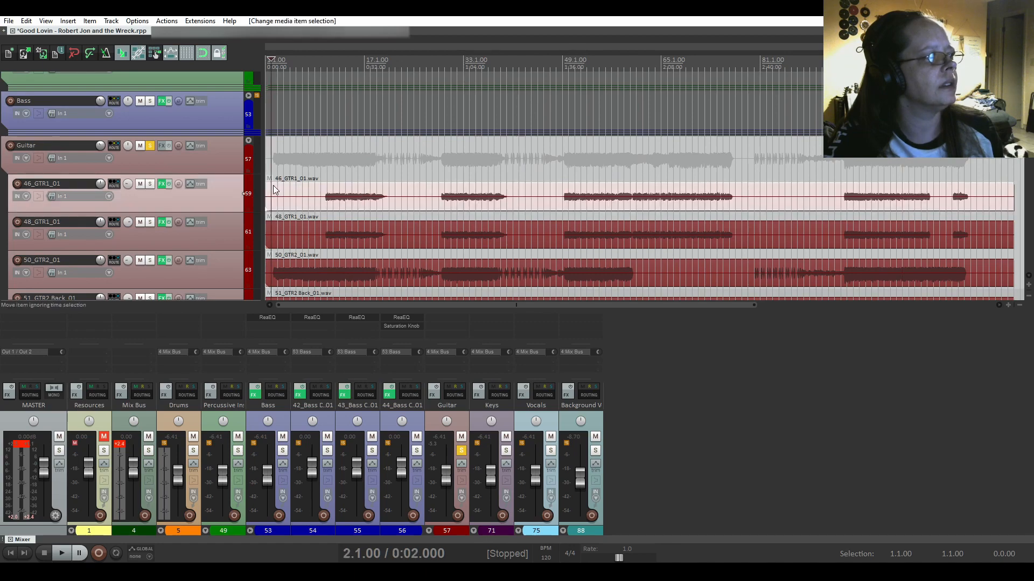
pyautogui.scroll(-4, 124, 186)
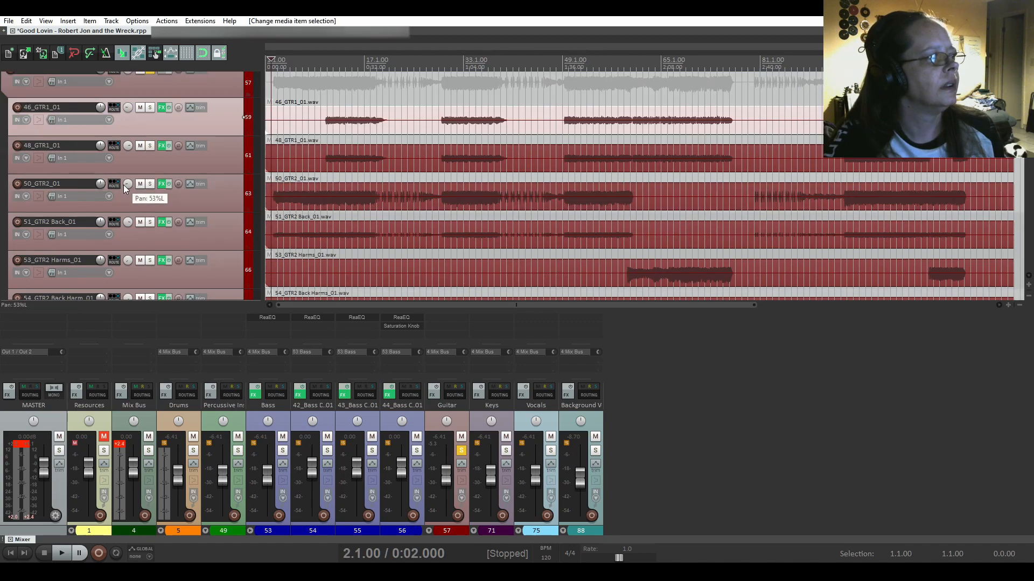
pyautogui.scroll(2, 124, 185)
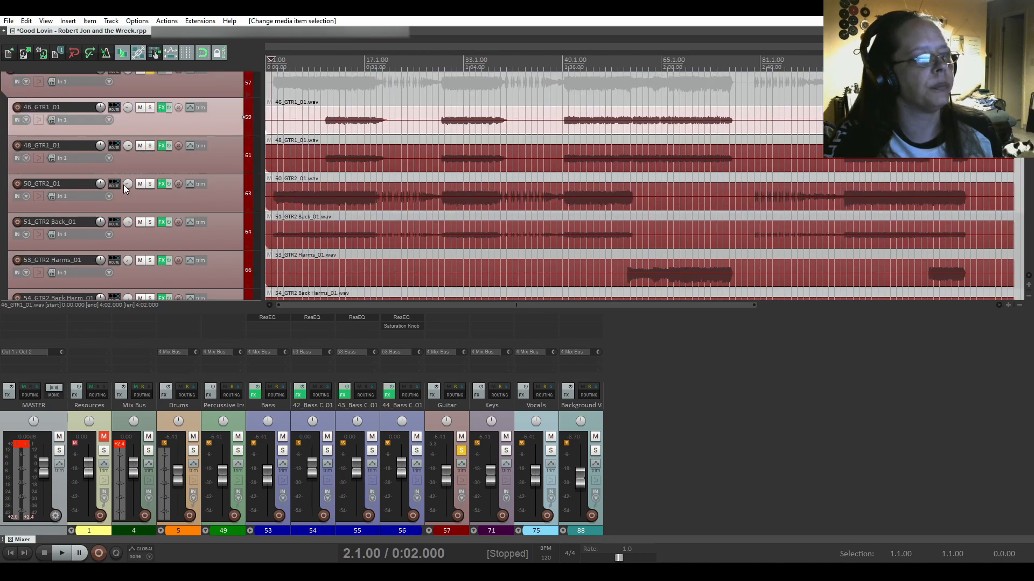
pyautogui.press('space')
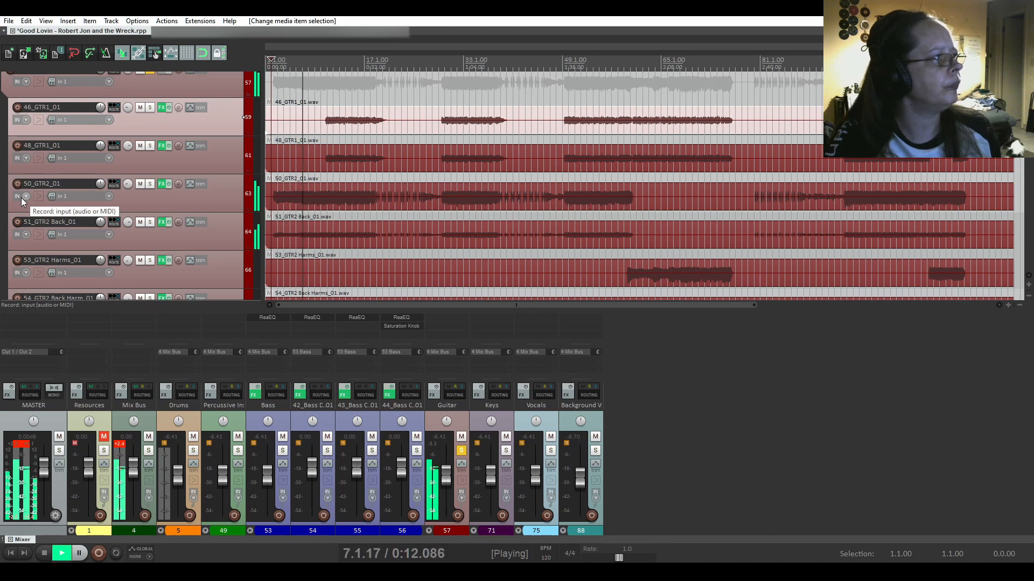
# Add the Bass and Drums folder tracks to the solo during playback to hear them together with the guitars
pyautogui.scroll(3, 21, 198)
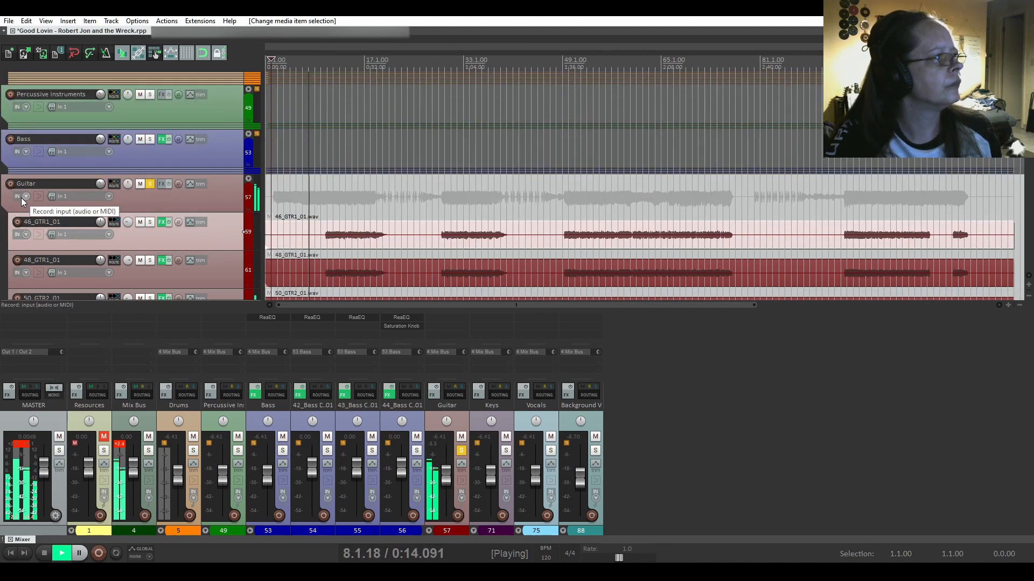
pyautogui.click(150, 140)
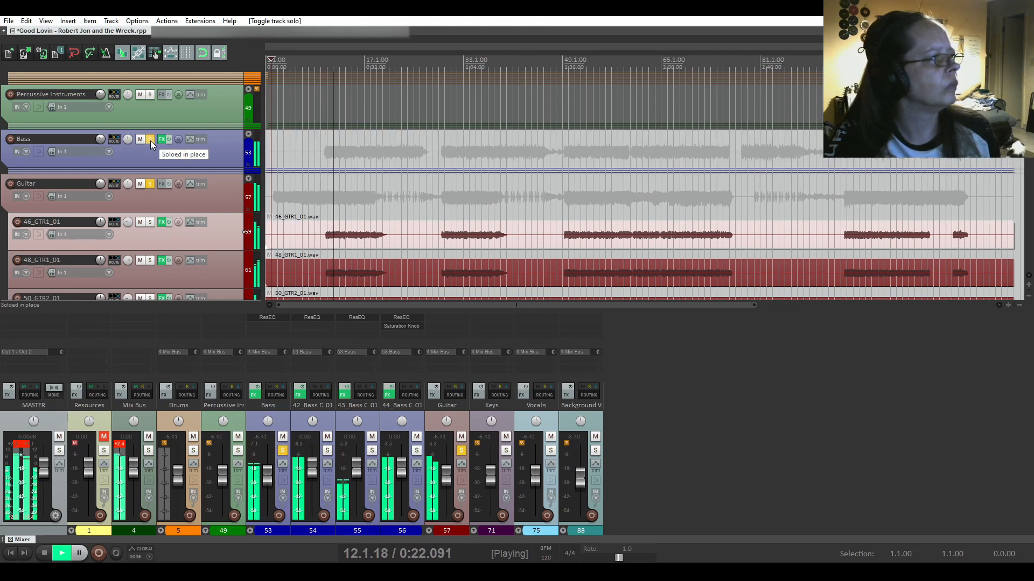
pyautogui.scroll(3, 29, 112)
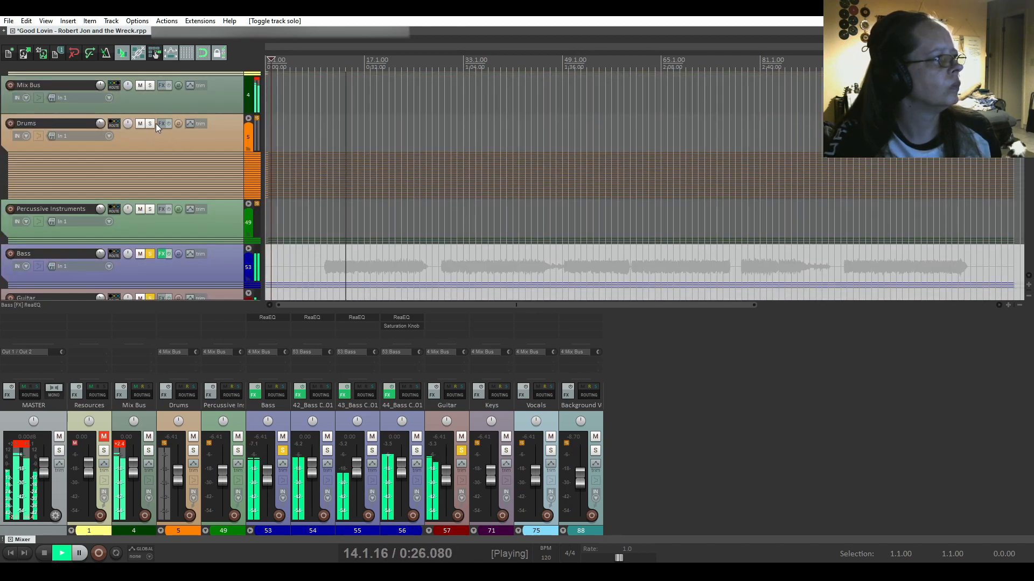
pyautogui.click(150, 124)
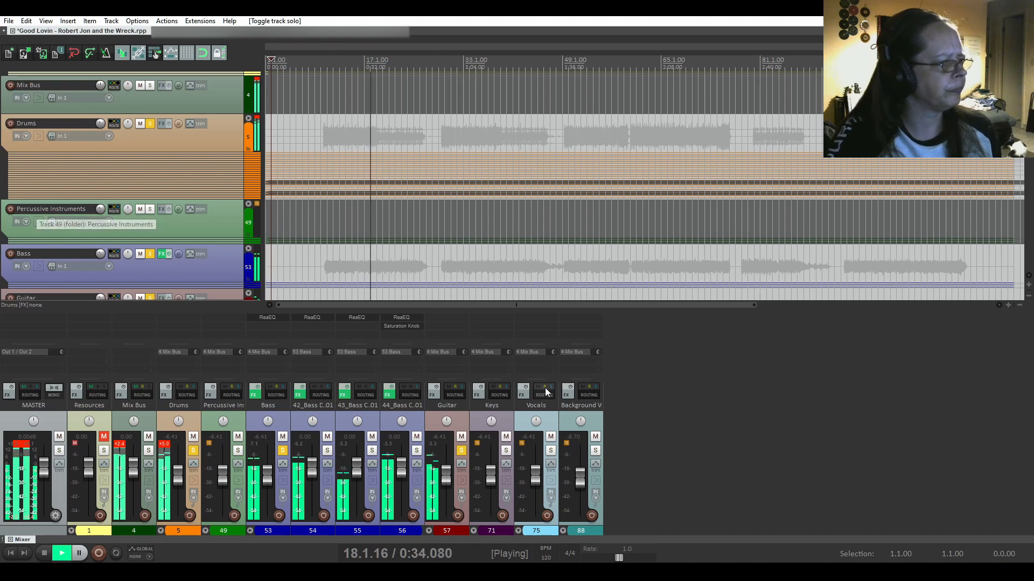
# Expand the Guitar folder in the mixer to show its individual tracks, and stop playback
pyautogui.click(429, 532)
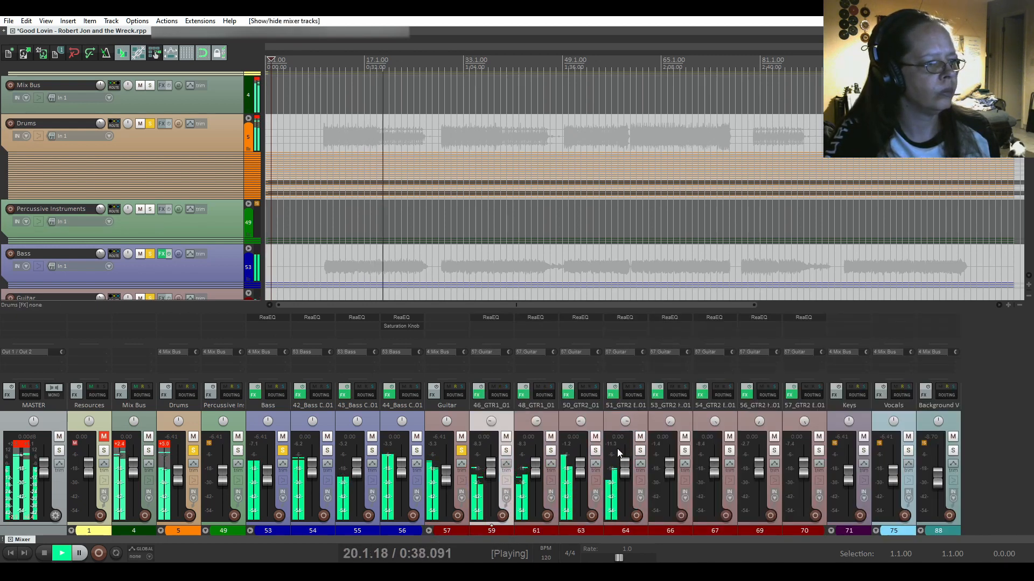
pyautogui.press('space')
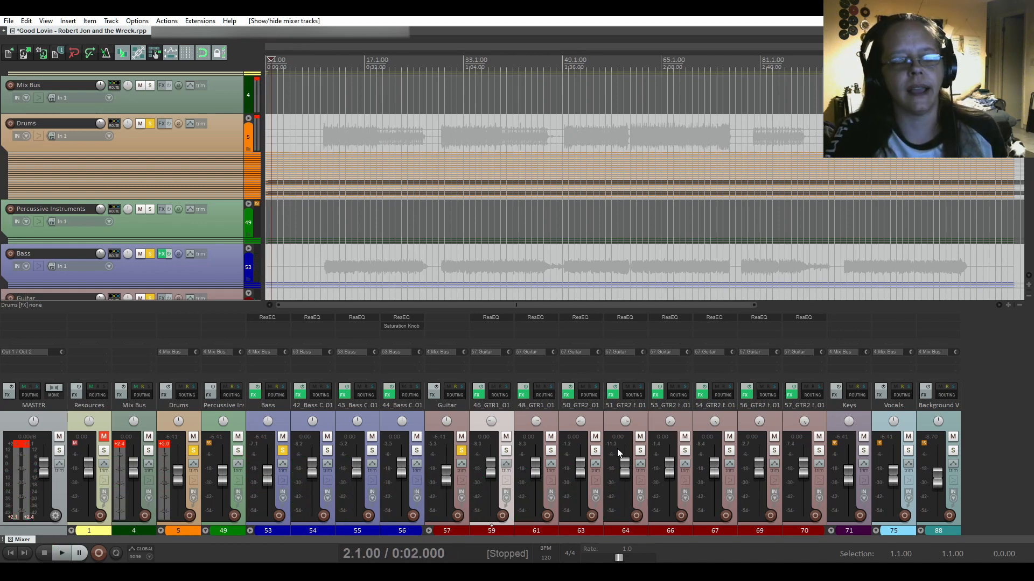
pyautogui.scroll(-3, 26, 178)
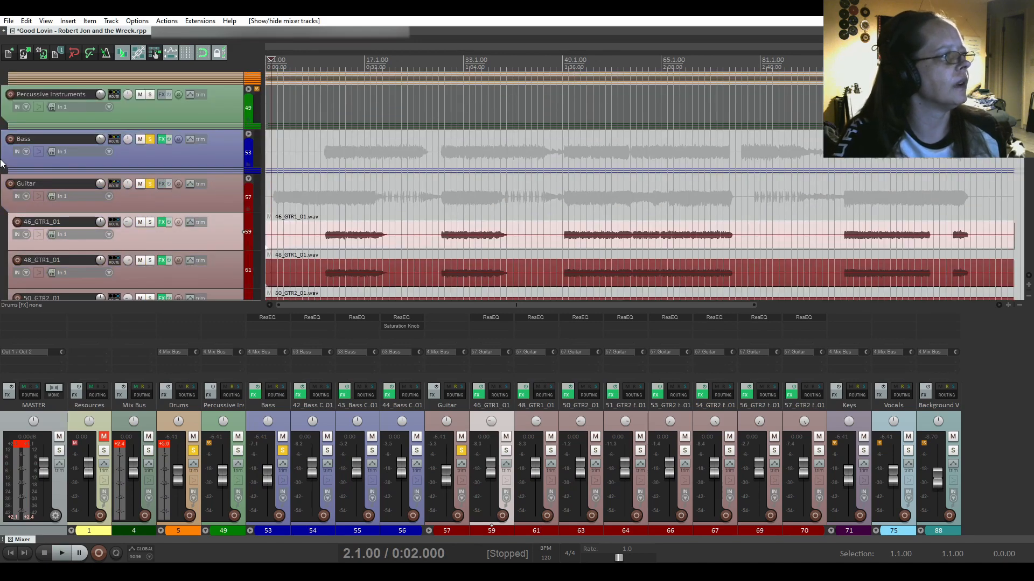
pyautogui.scroll(4, 1, 162)
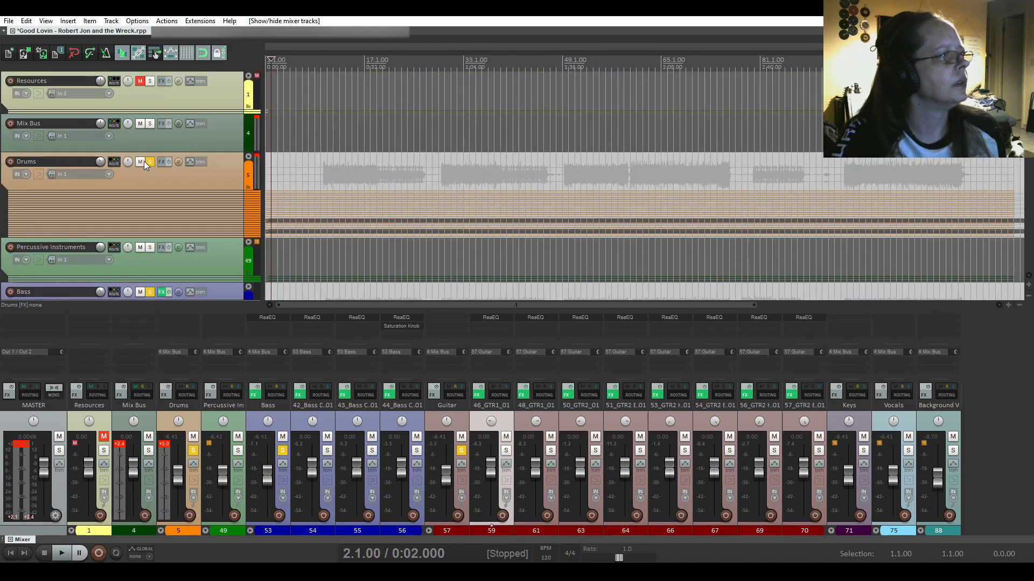
# Remove the Drums and Bass folder tracks from the solo and play the guitars alone from about measure 19
pyautogui.click(150, 164)
pyautogui.scroll(-3, 152, 162)
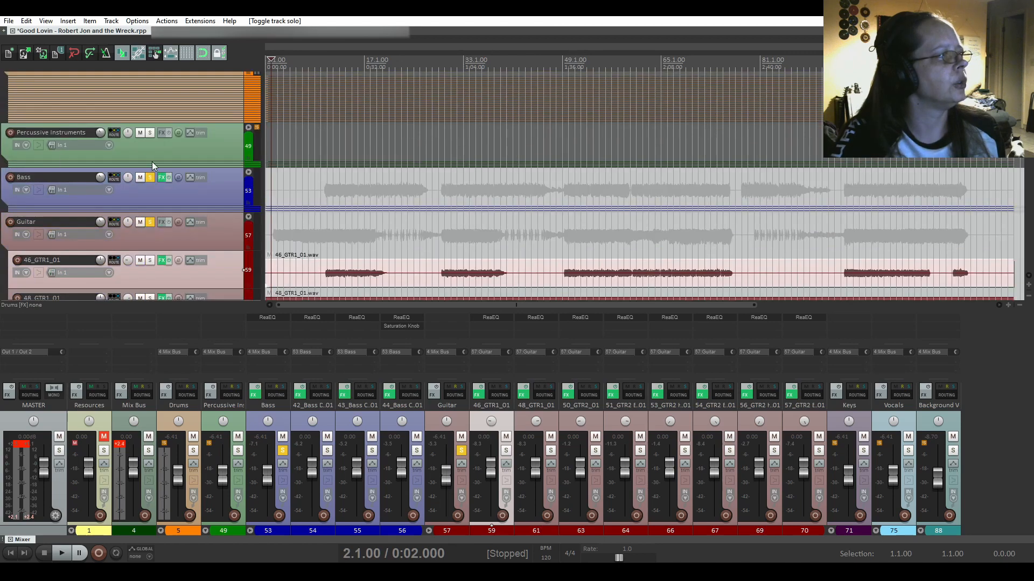
pyautogui.click(150, 178)
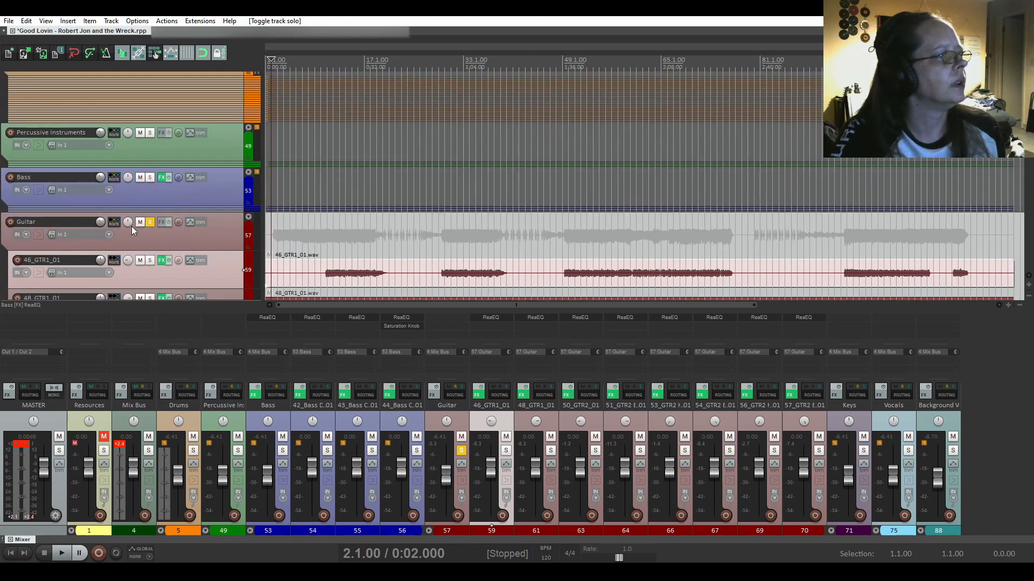
pyautogui.scroll(-2, 269, 241)
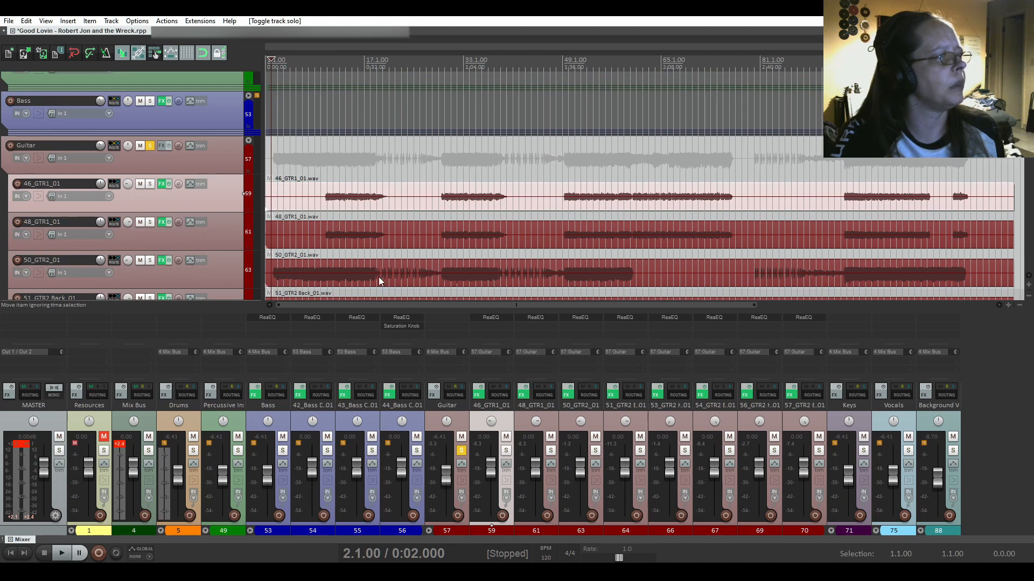
pyautogui.click(375, 183)
pyautogui.press('space')
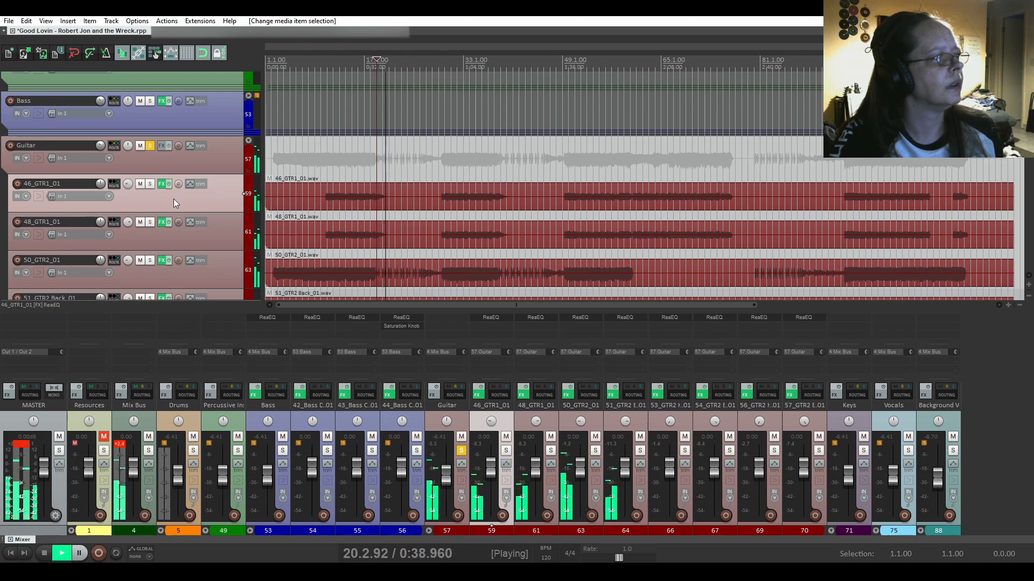
pyautogui.scroll(-1, 120, 187)
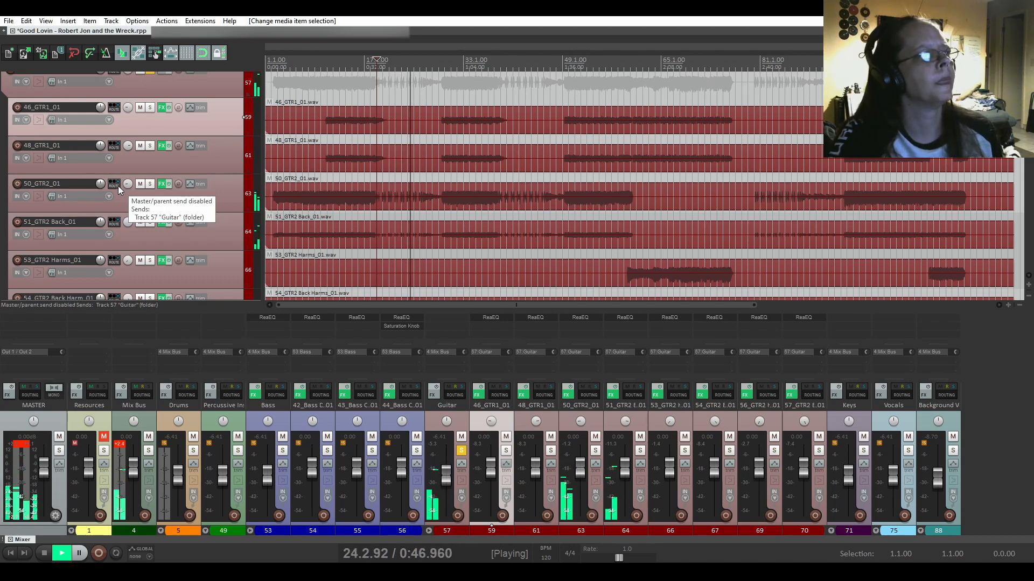
# Add the Bass and Drums folder tracks to the solo during playback, replay from measure 11, and stop
pyautogui.scroll(2, 118, 188)
pyautogui.scroll(3, 118, 186)
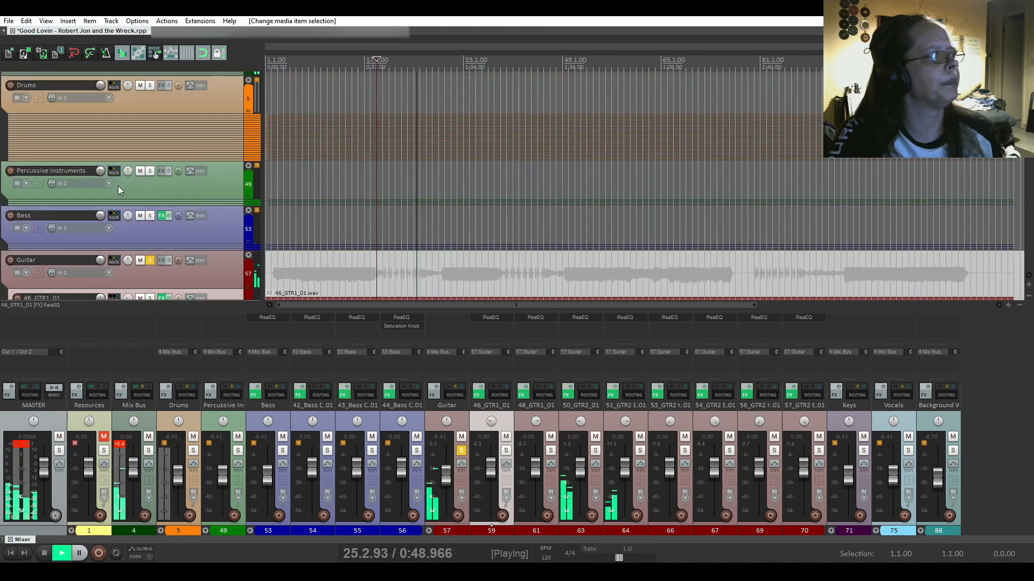
pyautogui.click(150, 216)
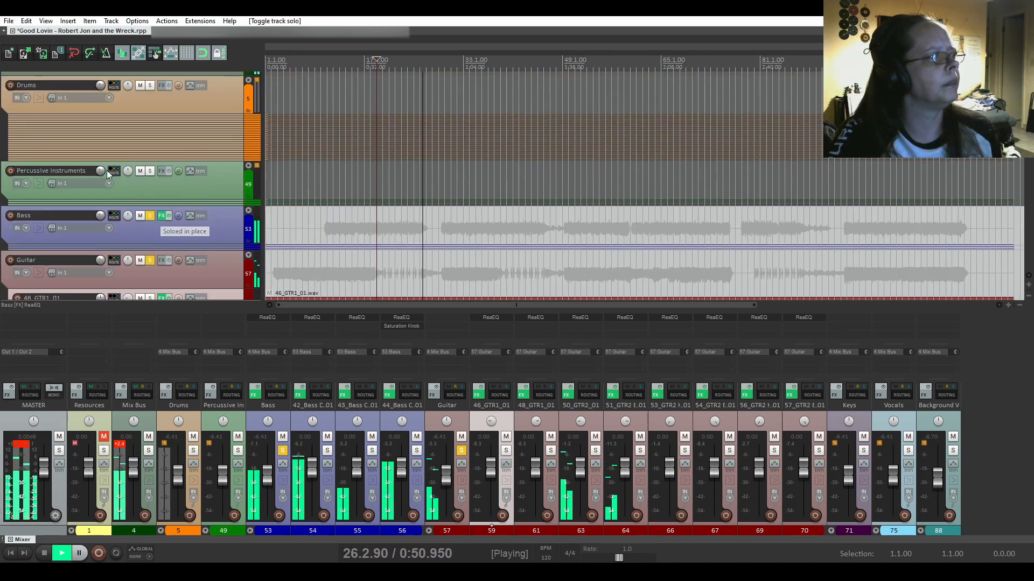
pyautogui.scroll(2, 107, 170)
pyautogui.click(150, 163)
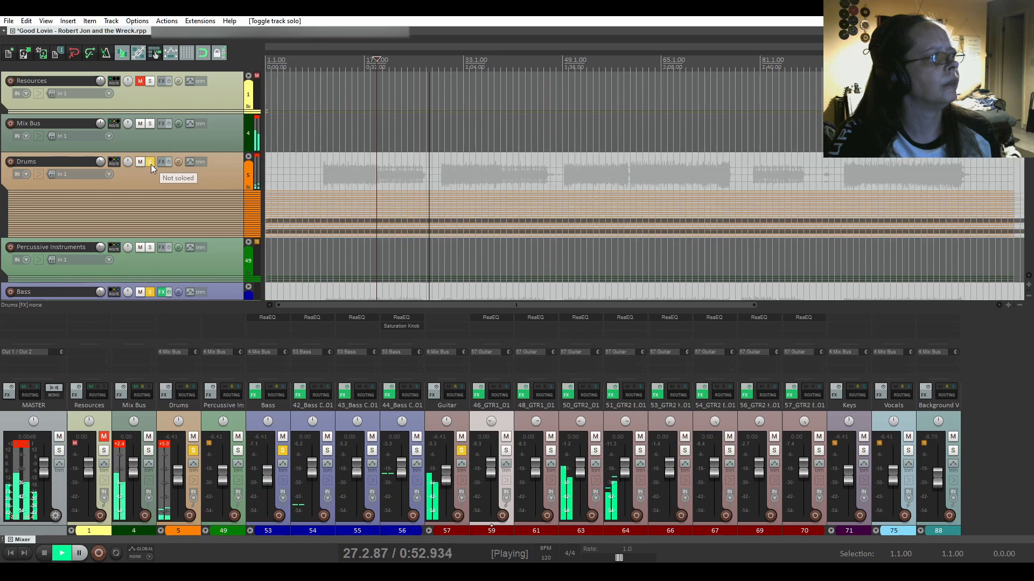
pyautogui.scroll(-5, 82, 183)
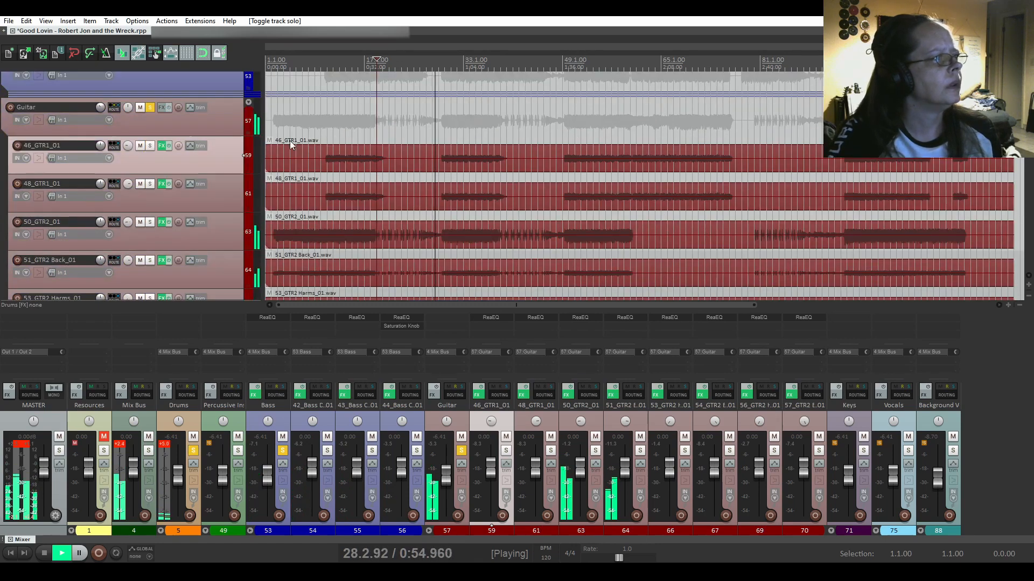
pyautogui.click(328, 130)
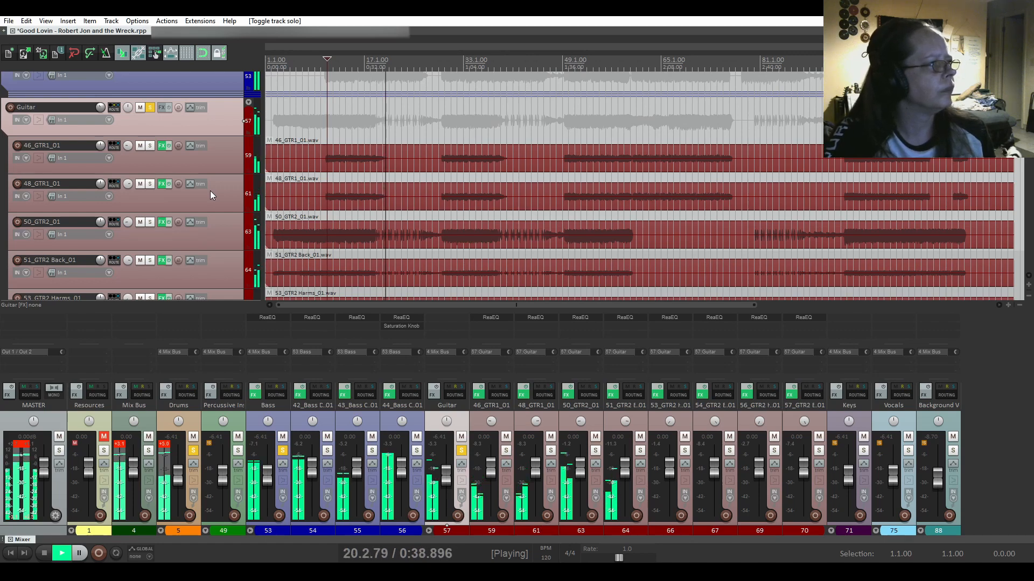
pyautogui.press('space')
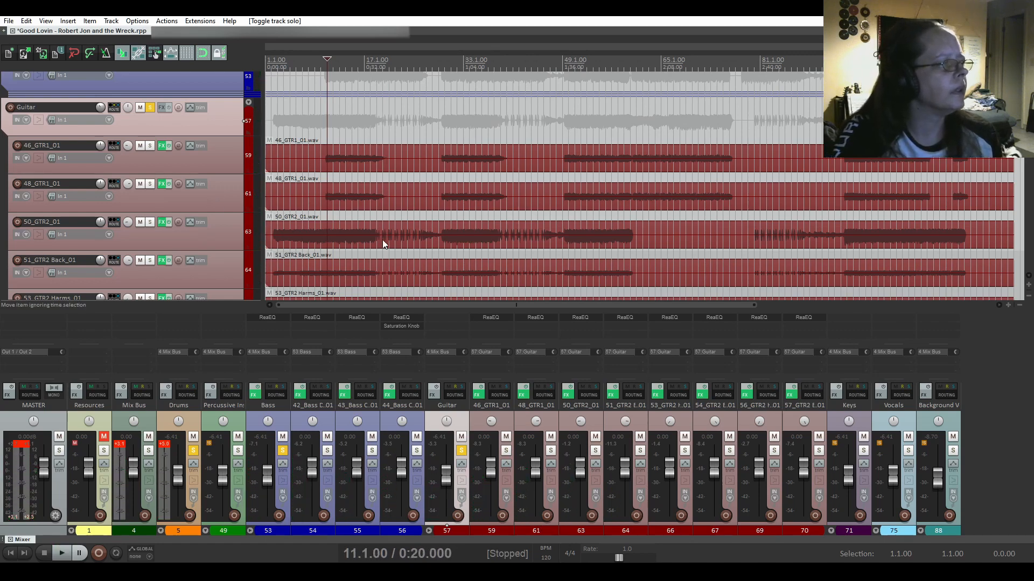
# Lower the 50_GTR2_01 track volume to -2.17 dB, play the soloed groups from measure 18 to check it, and stop
pyautogui.click(211, 237)
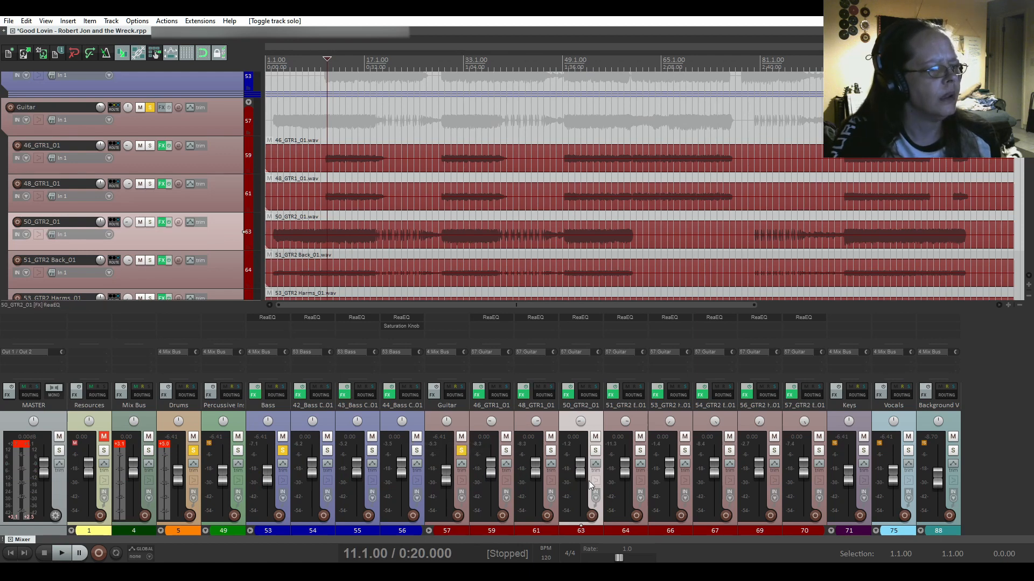
pyautogui.moveTo(578, 471); pyautogui.dragTo(578, 473)
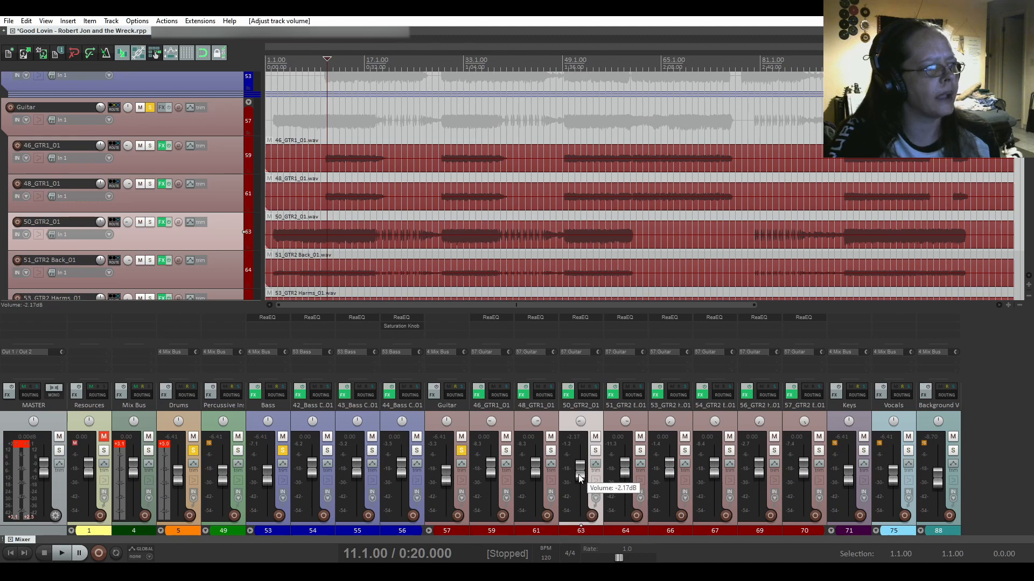
pyautogui.click(374, 181)
pyautogui.press('space')
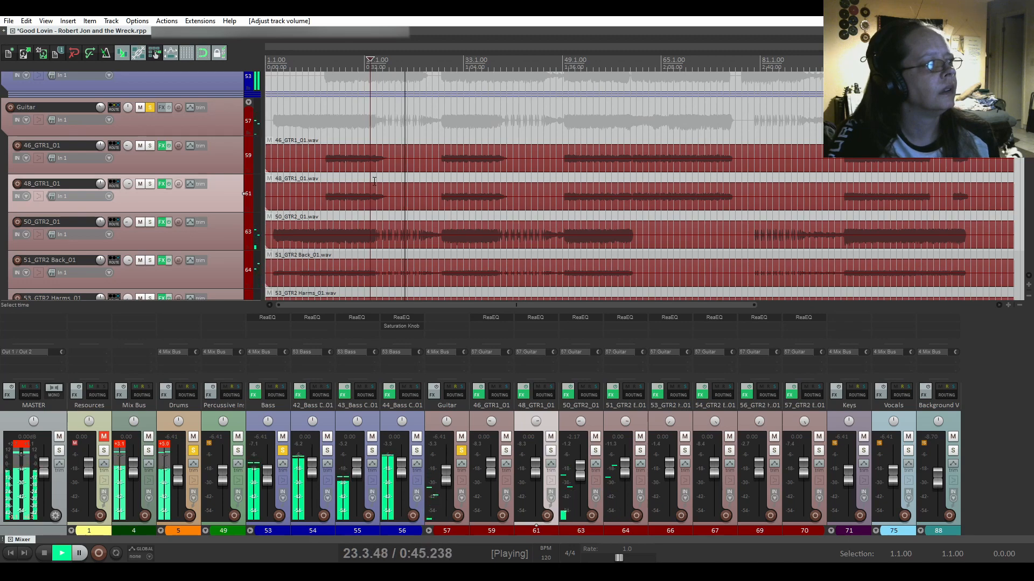
pyautogui.press('space')
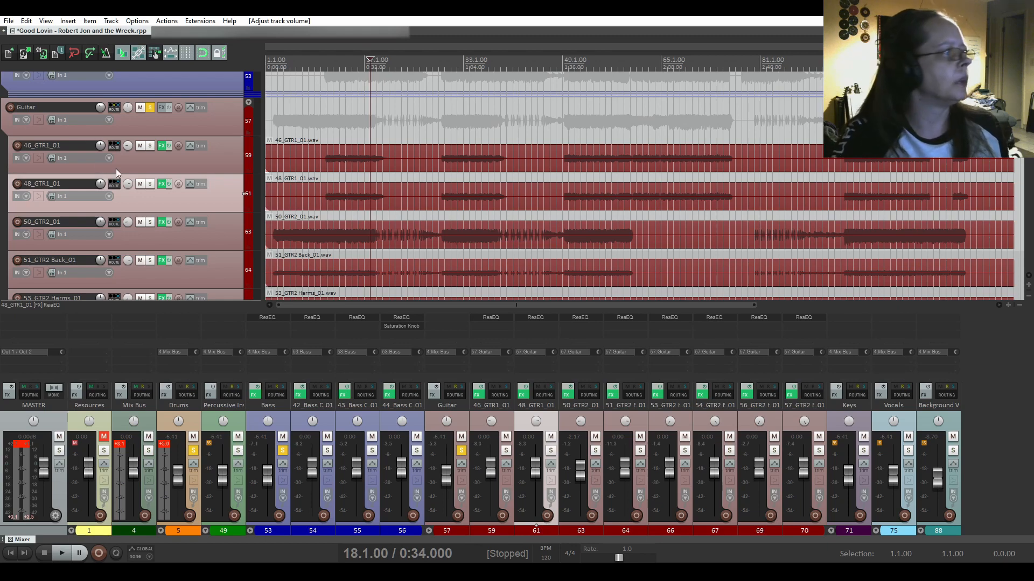
# Clear the solos on the Guitar, Bass and Drums folder tracks
pyautogui.click(150, 108)
pyautogui.scroll(3, 27, 139)
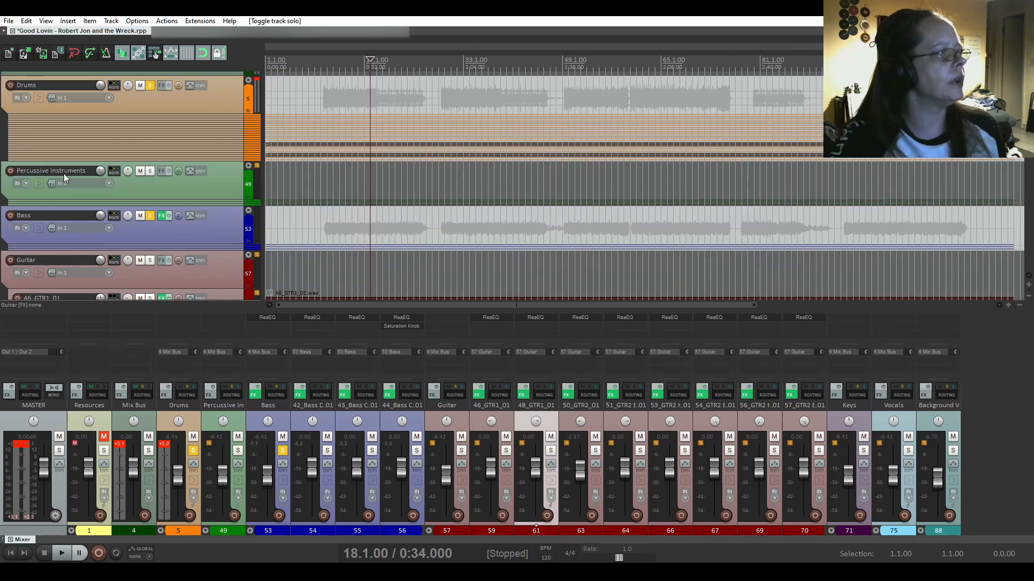
pyautogui.click(150, 217)
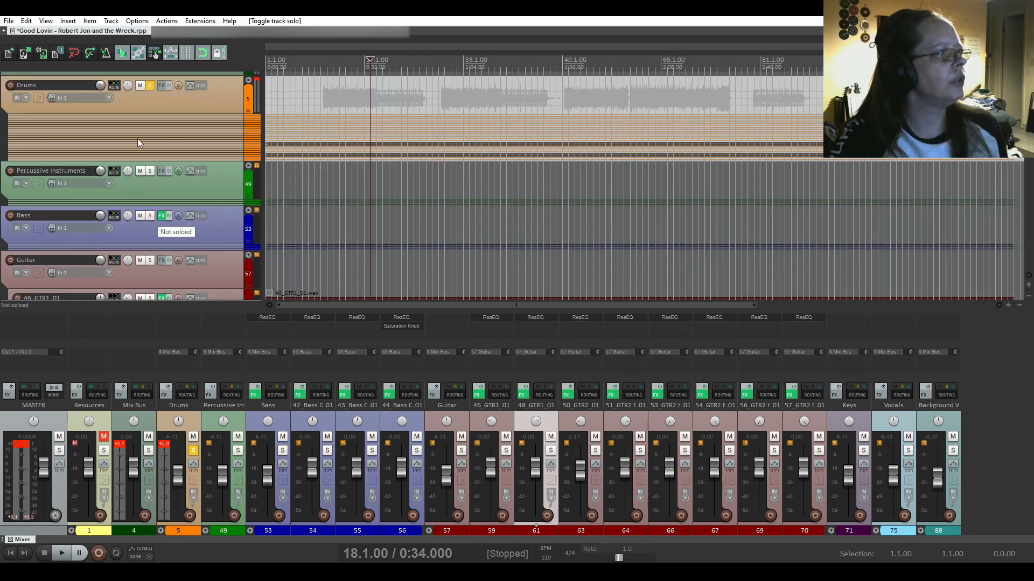
pyautogui.click(150, 85)
pyautogui.scroll(-3, 57, 184)
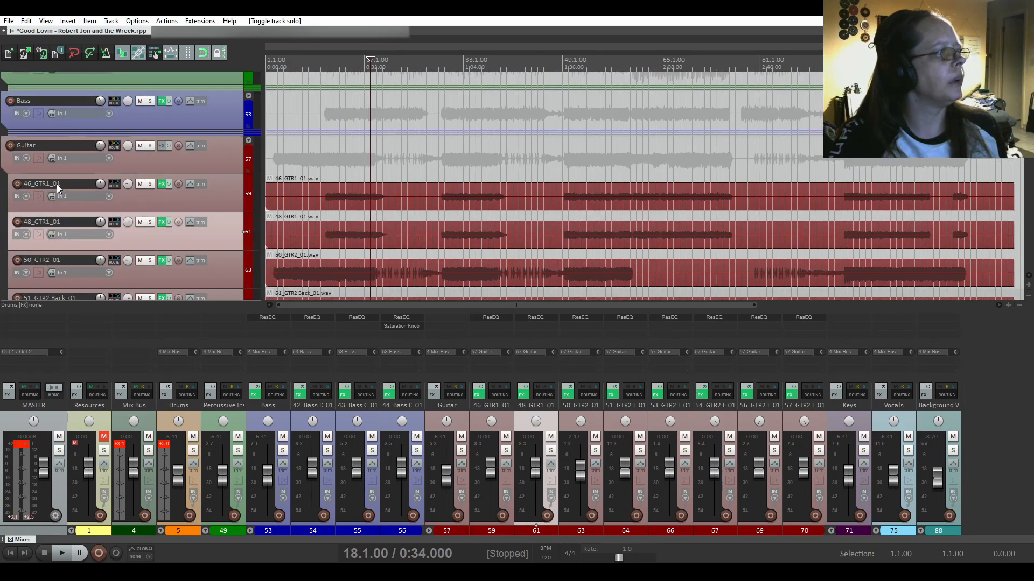
# Collapse the Guitar folder's child tracks in the arrangement and bring the Keys tracks into view
pyautogui.click(248, 141)
pyautogui.click(248, 143)
pyautogui.scroll(-3, 22, 169)
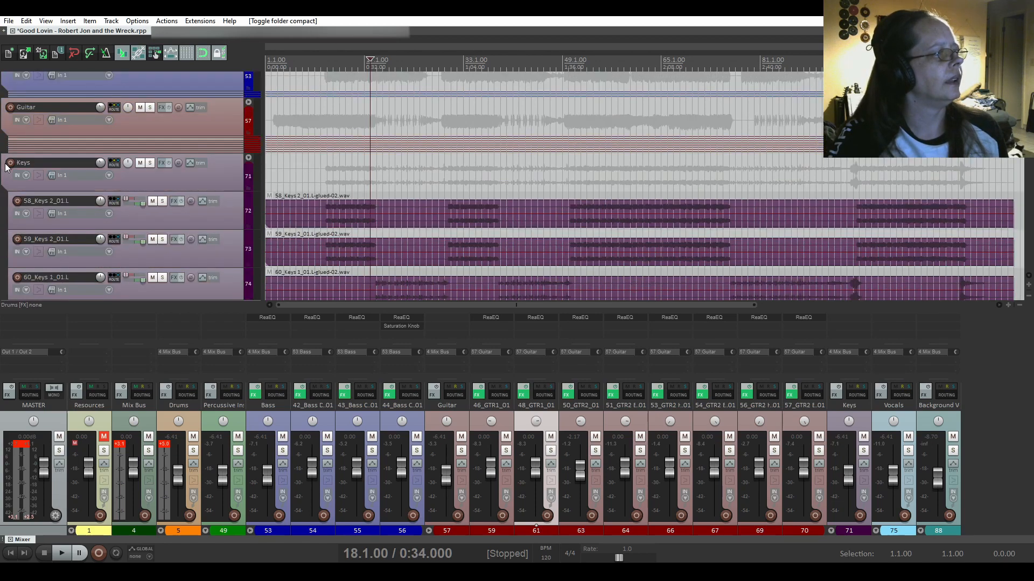